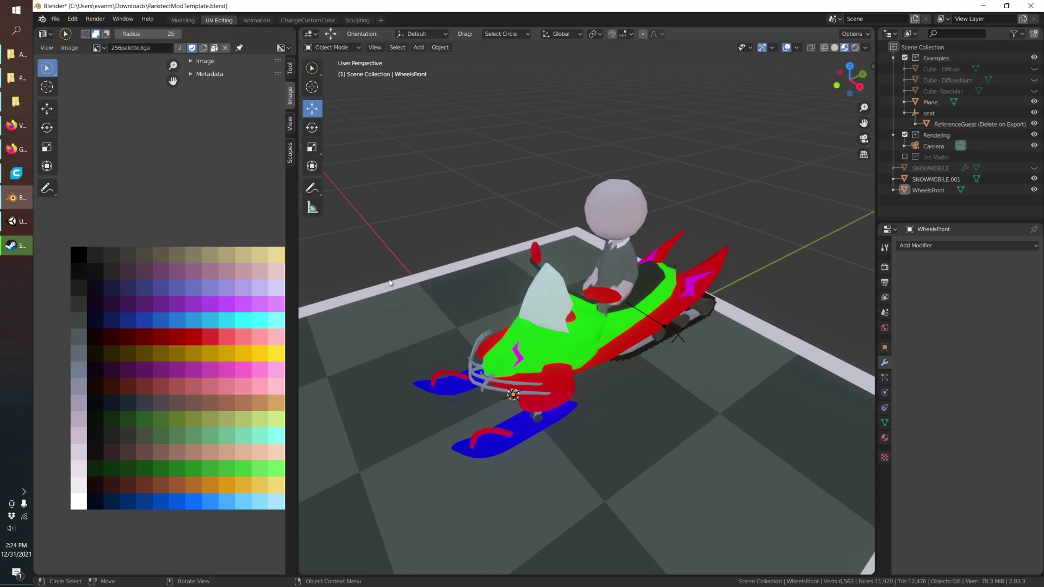
- In Firefox, open the Perfare/AssetStudio repo's latest release, v0.16.21
mouse_move(22, 149)
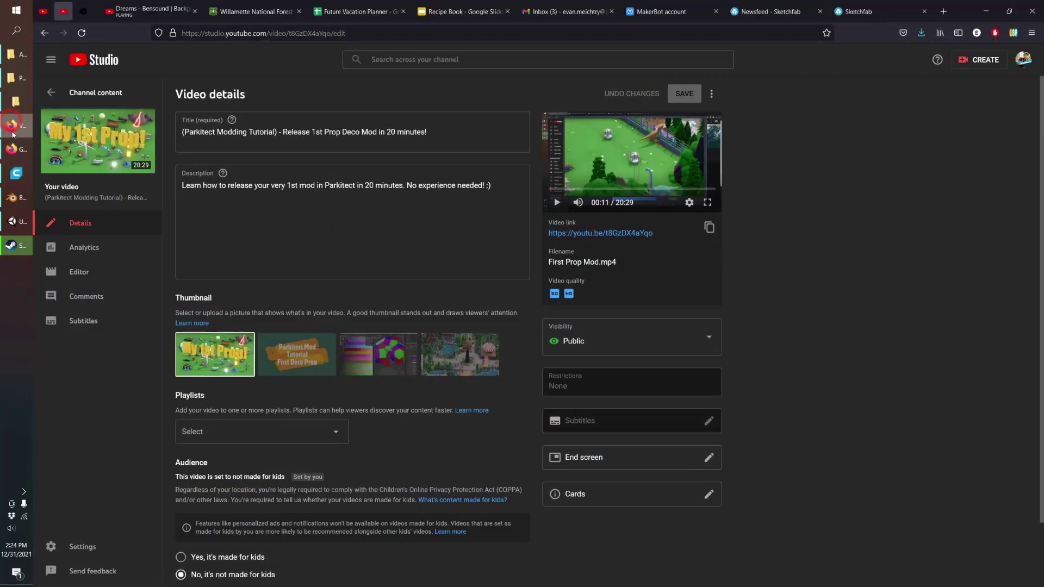
left_click(71, 103)
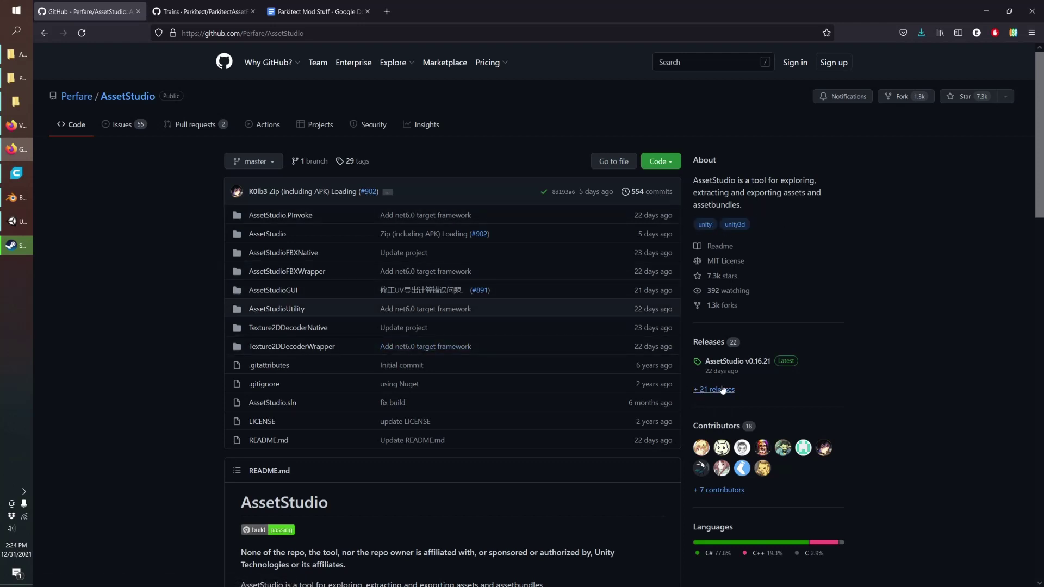
left_click(757, 363)
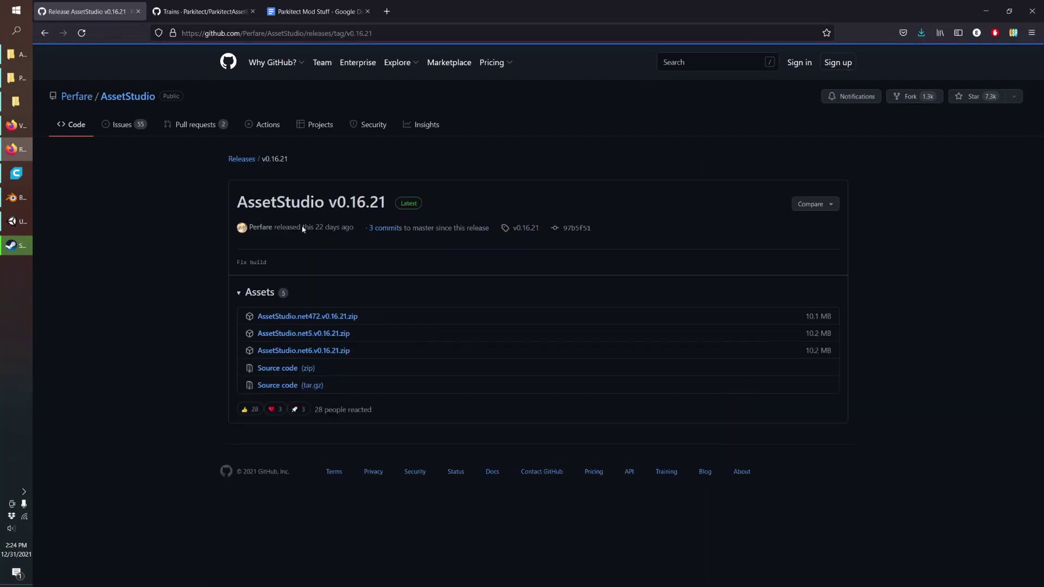
- Launch AssetStudioGUI v0.15.47 from its extracted folder in File Explorer
left_click(25, 89)
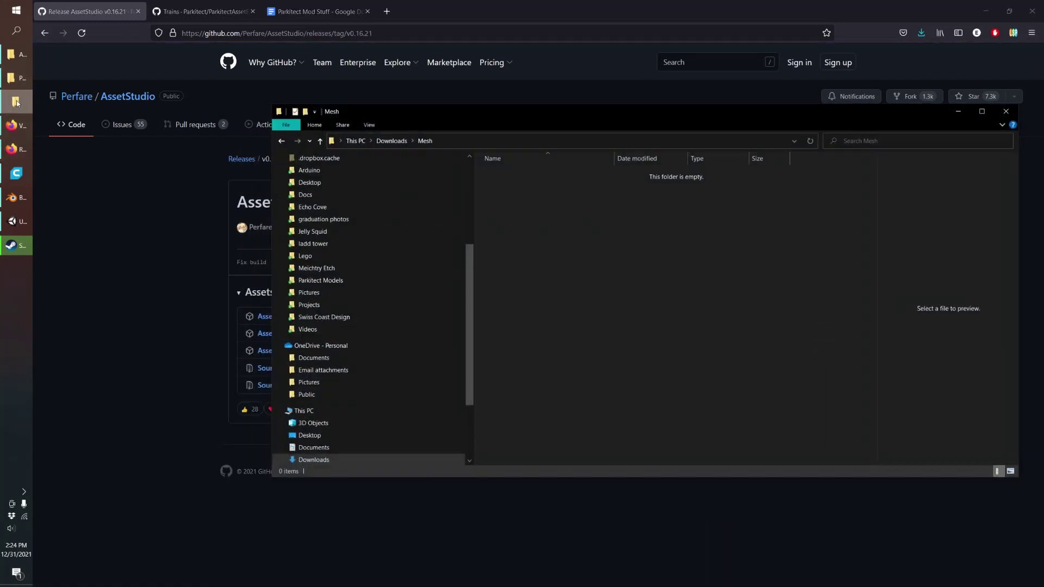
left_click(16, 54)
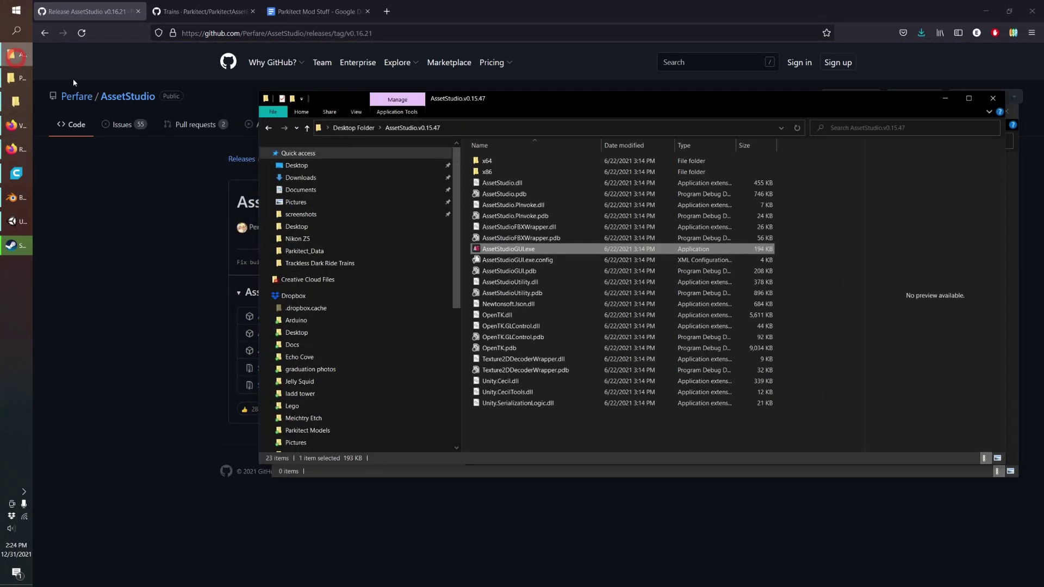
double_click(515, 251)
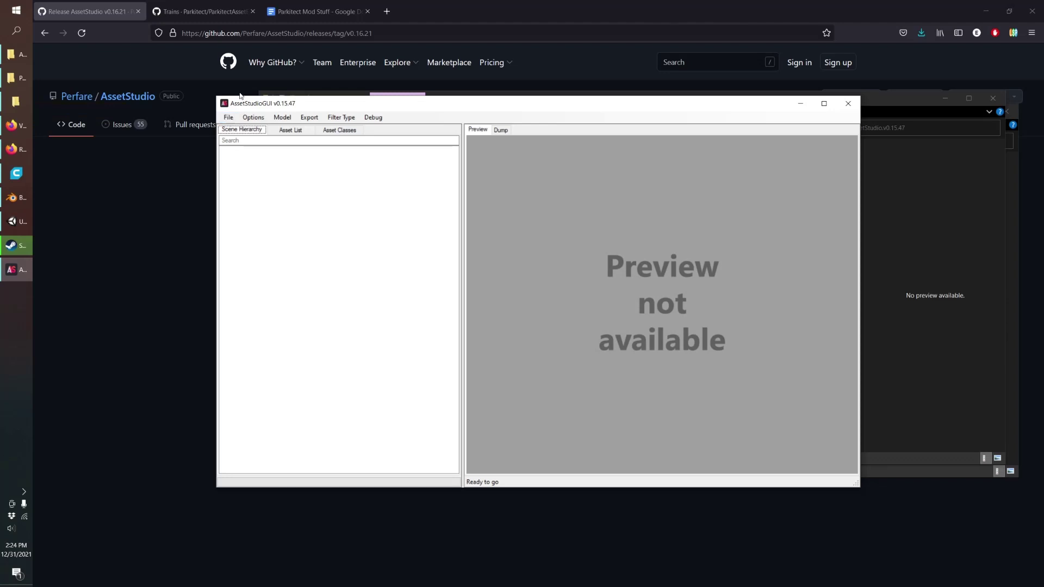
- Copy the Parkitect_Data folder path from the mod notes, then open AssetStudio's File menu
left_click(319, 11)
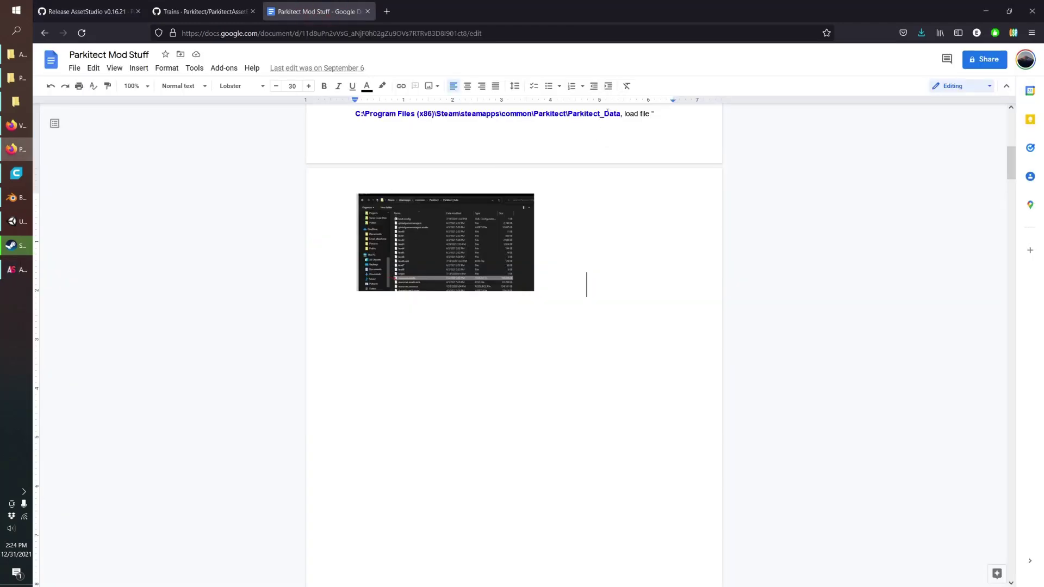
left_click_drag(620, 114, 355, 114)
key("ctrl+c")
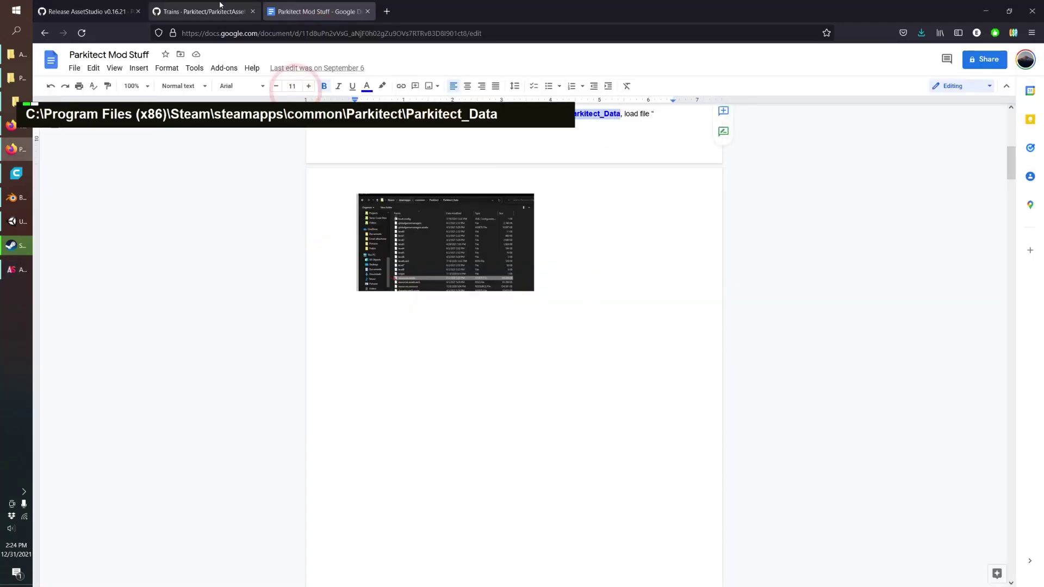
left_click(217, 9)
left_click(91, 8)
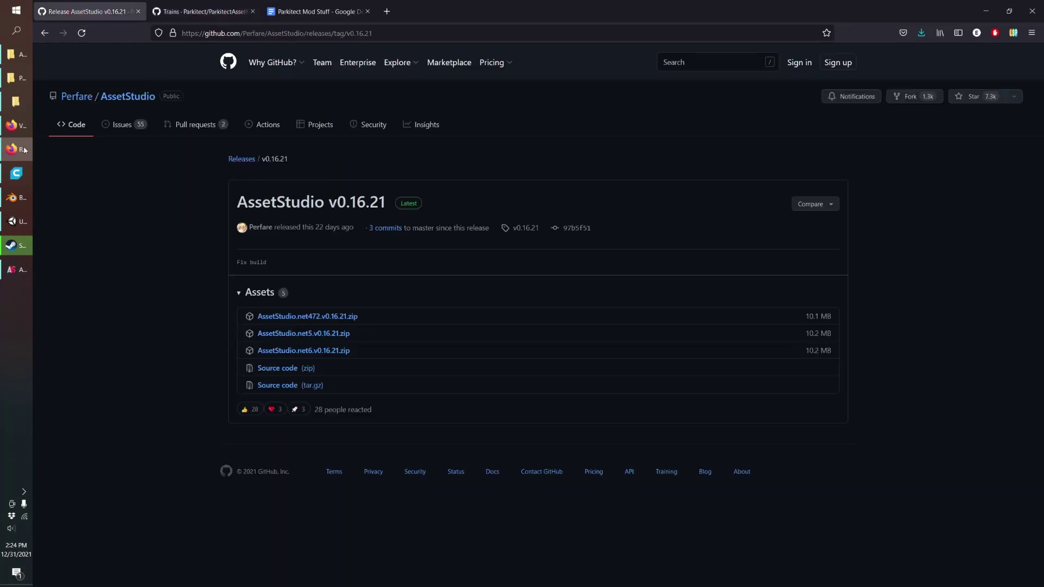
left_click(17, 270)
left_click(228, 117)
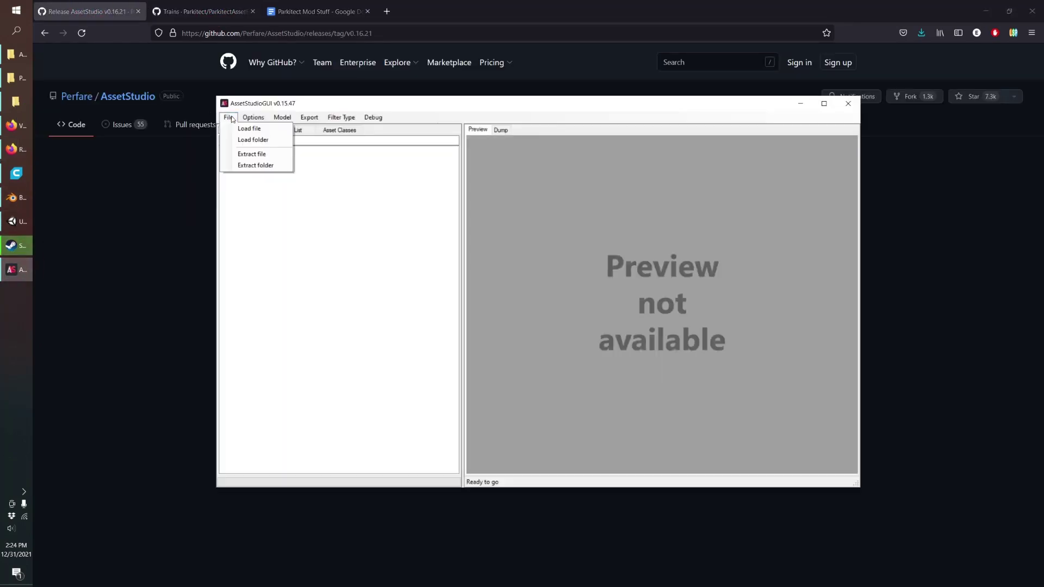
- Load resources.assets from the pasted Parkitect_Data path, bringing in 25293 exportable assets
left_click(256, 131)
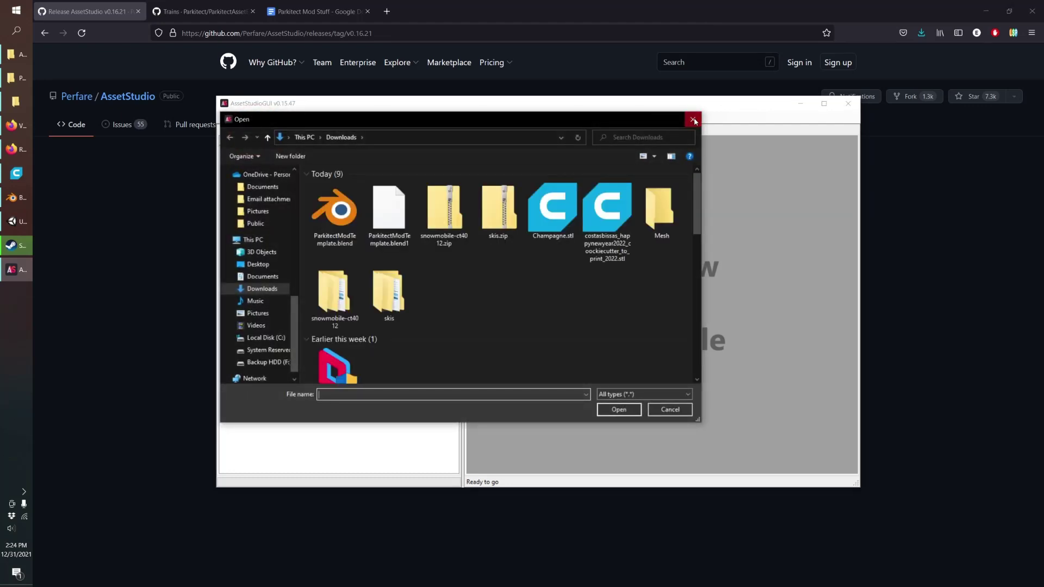
left_click(693, 119)
left_click(229, 117)
left_click(239, 133)
left_click(404, 138)
key("ctrl+v")
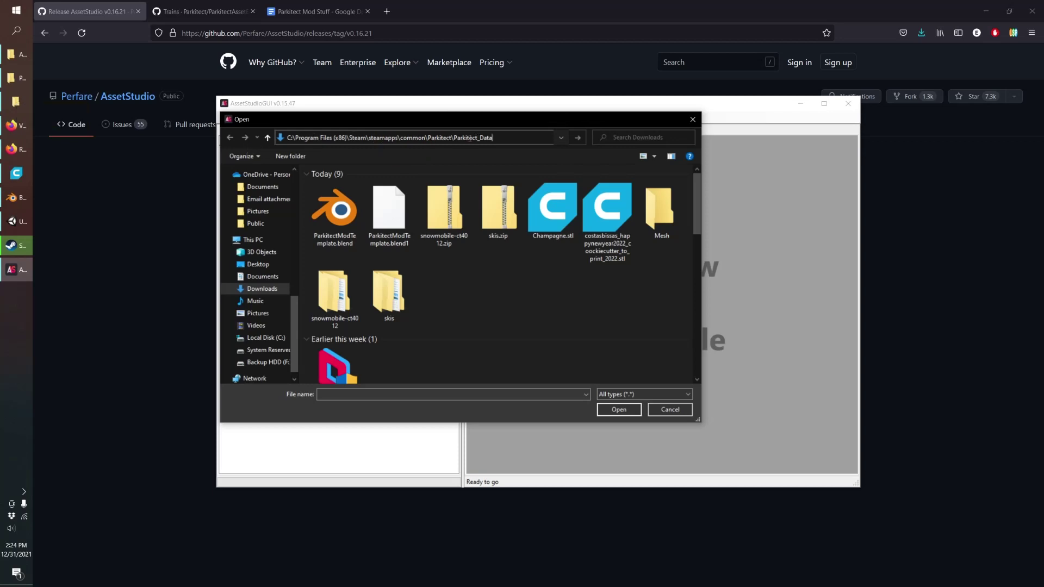
key("Return")
scroll(373, 297, "down", 5)
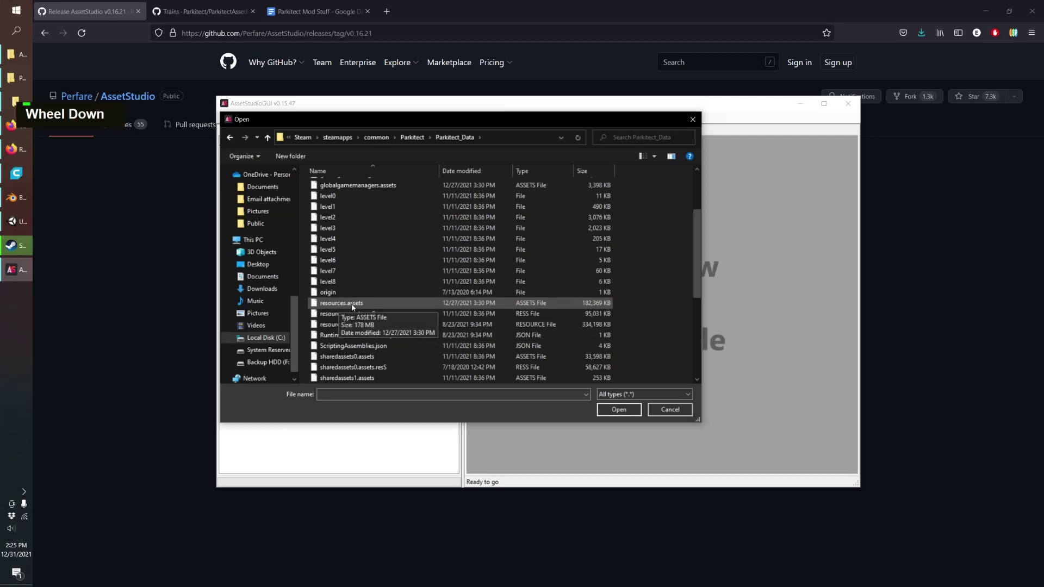
double_click(356, 304)
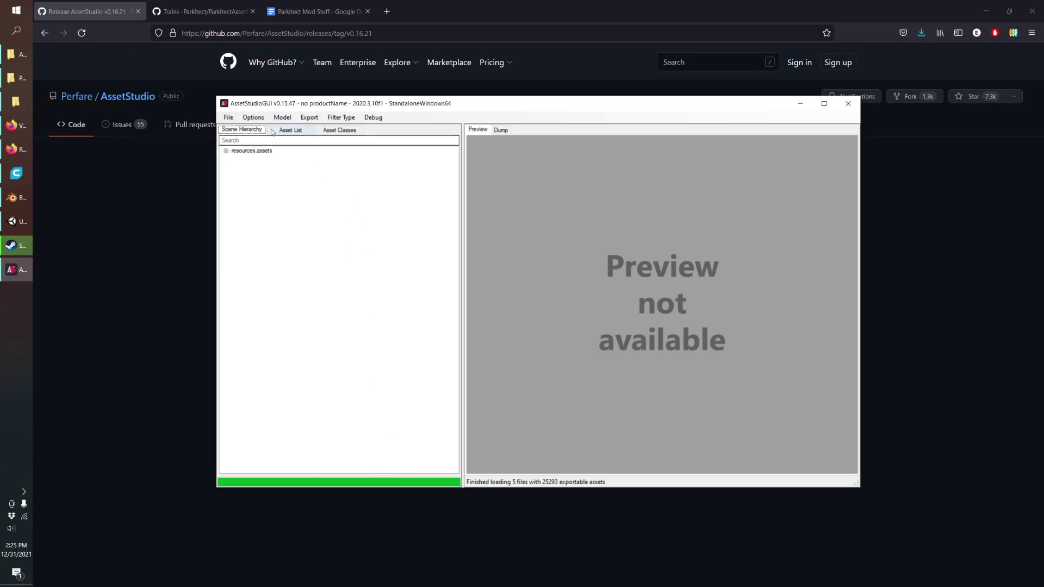
- Switch to the Asset List and set Filter Type to Mesh
left_click(304, 130)
double_click(233, 129)
double_click(226, 156)
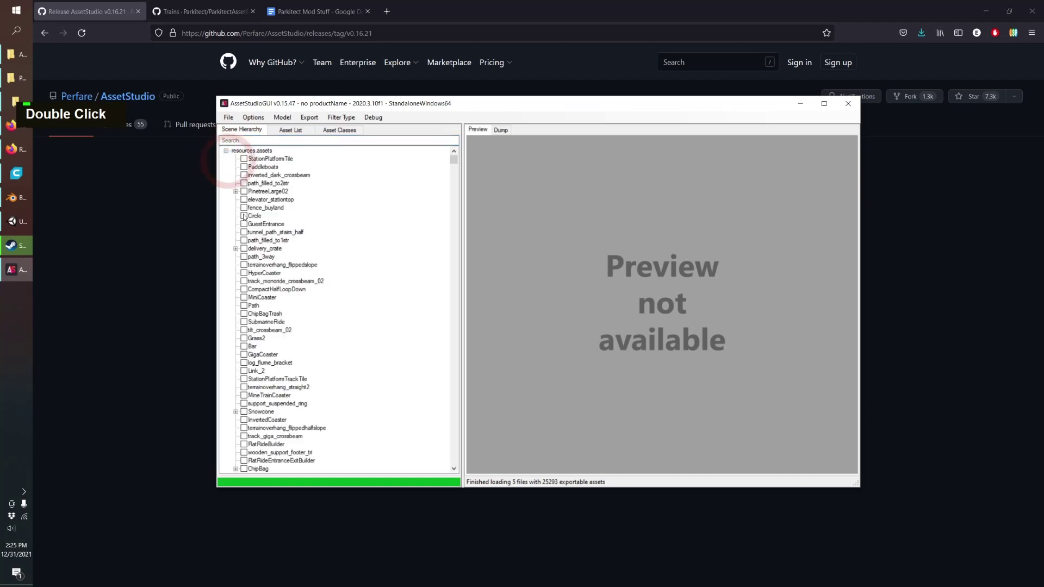
left_click(290, 129)
left_click(326, 131)
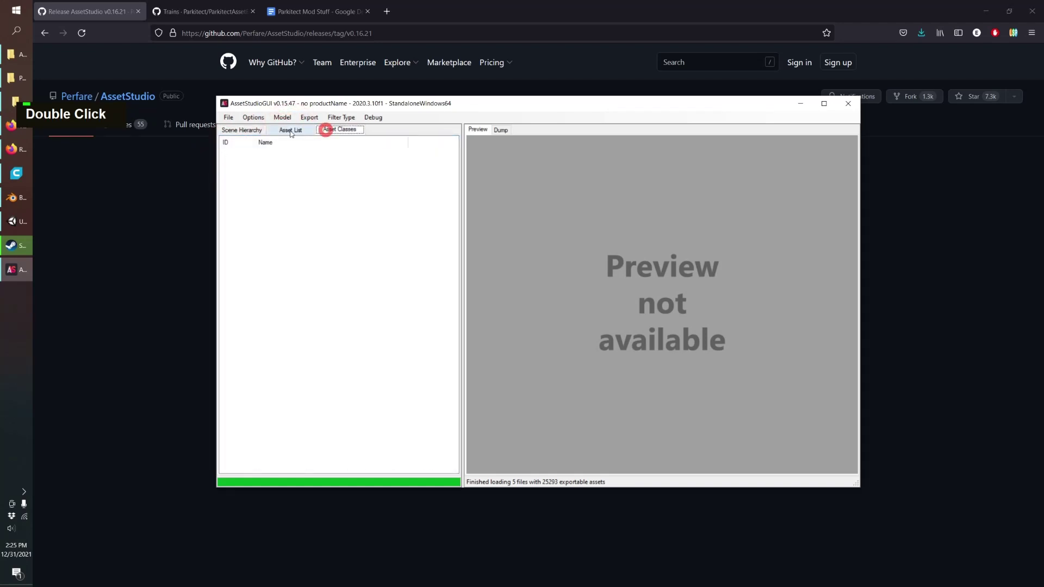
left_click(290, 129)
left_click(335, 117)
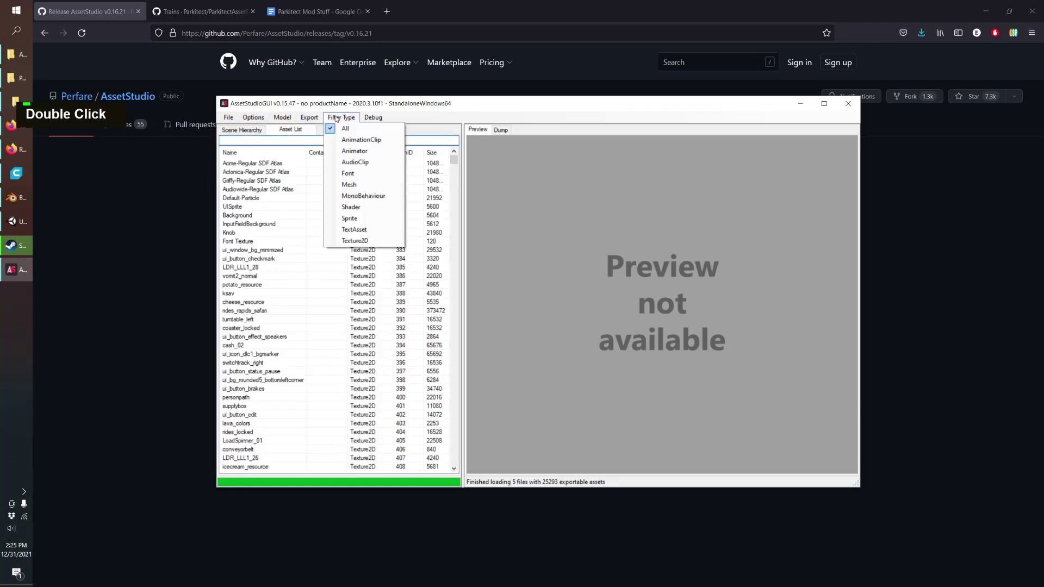
left_click(349, 185)
- Preview meshes such as trashbin_large_generic, Aspen, chair2 and fence_gate_01, ending on starflyer_cap
left_click(259, 181)
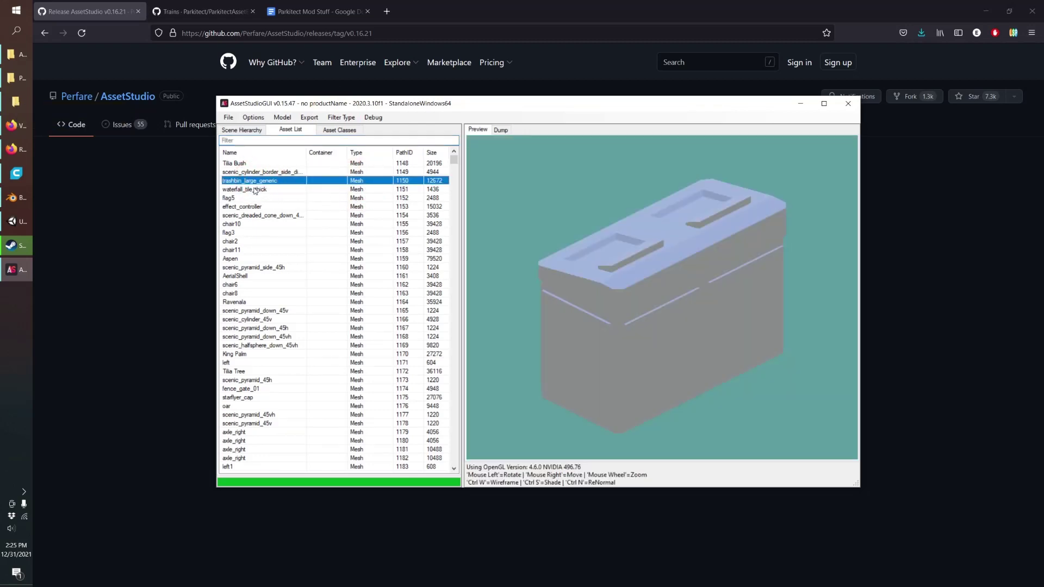
left_click(256, 189)
left_click(228, 258)
left_click(228, 241)
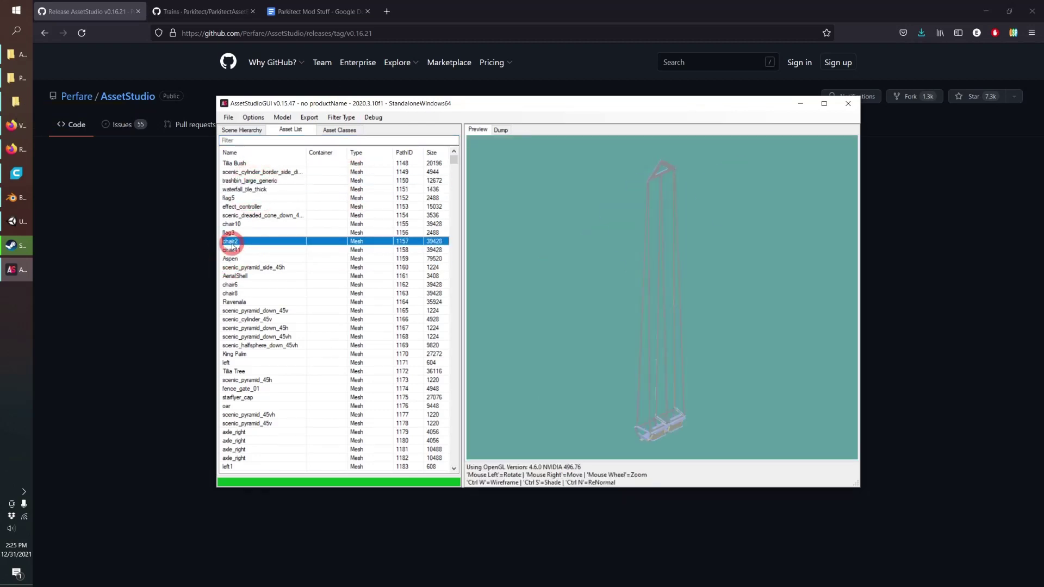
double_click(231, 302)
key("Down")
key("Down")
key("Down")
key("Down")
key("Down")
key("Down")
key("Down")
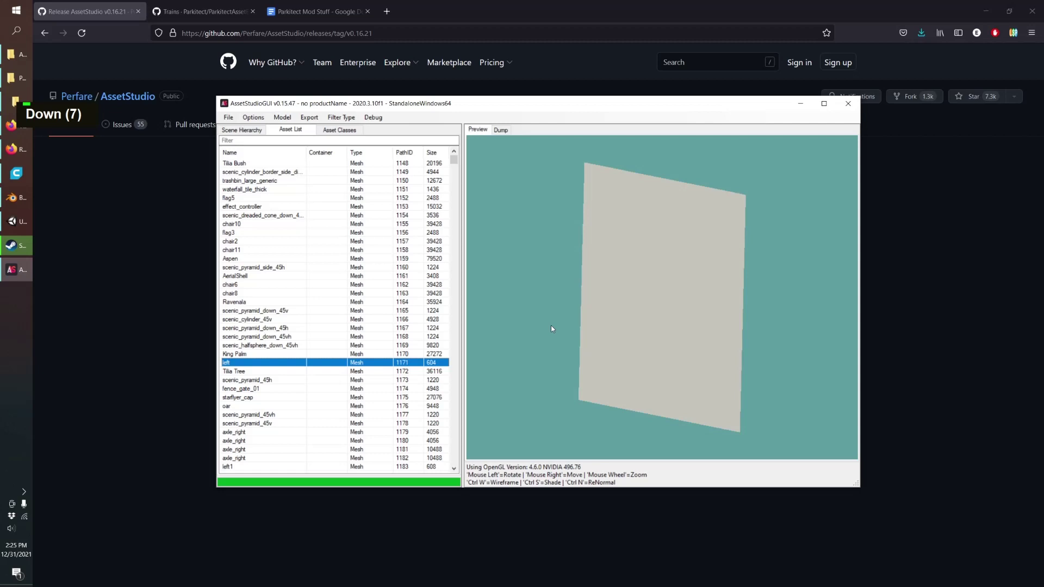
left_click_drag(550, 325, 604, 347)
left_click(279, 388)
key("Down")
left_click_drag(512, 329, 615, 277)
right_click(245, 400)
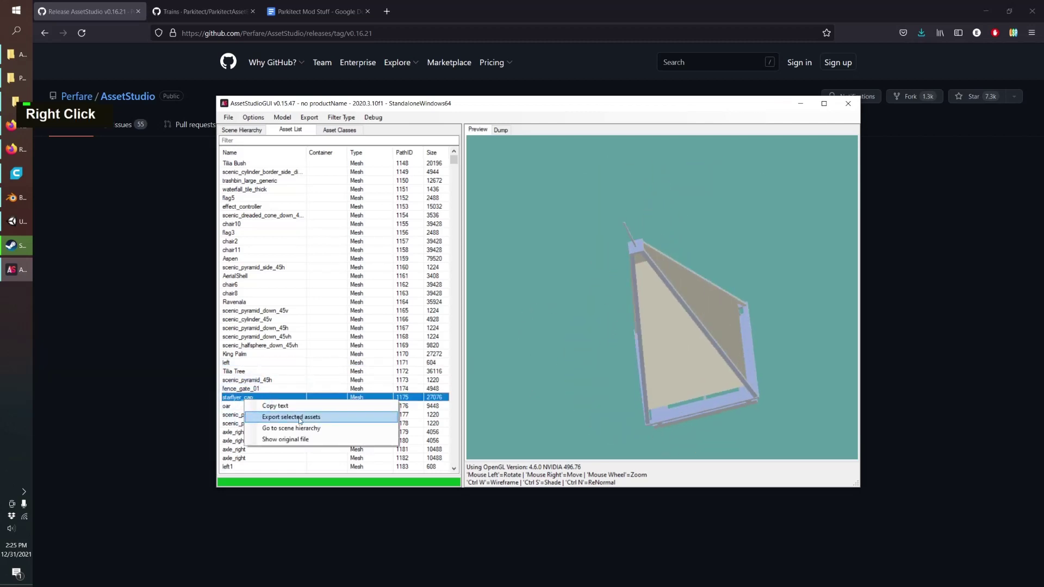
left_click(295, 141)
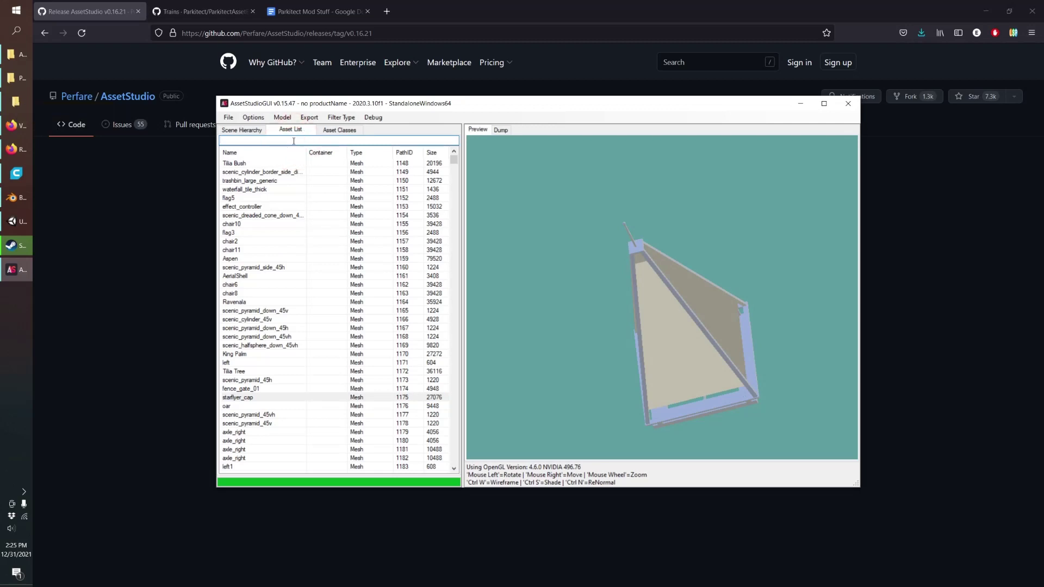
- Filter the list by 'raptor' and preview raptor_car, station_raptor, raptor_leadcar and lsm_fin_raptor
type("raptor")
key("Return")
left_click(238, 164)
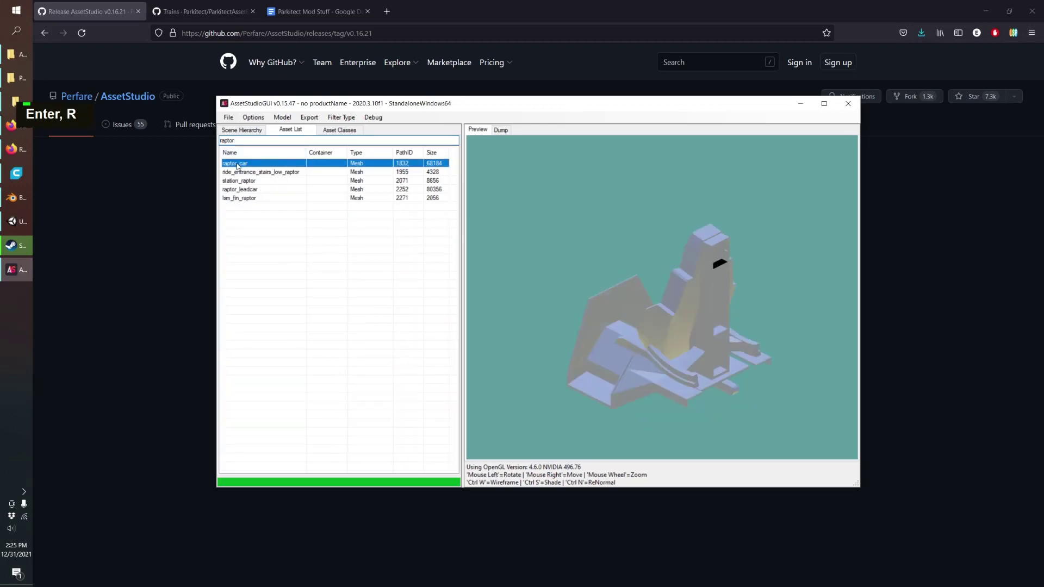
left_click_drag(598, 282, 517, 228)
left_click(247, 182)
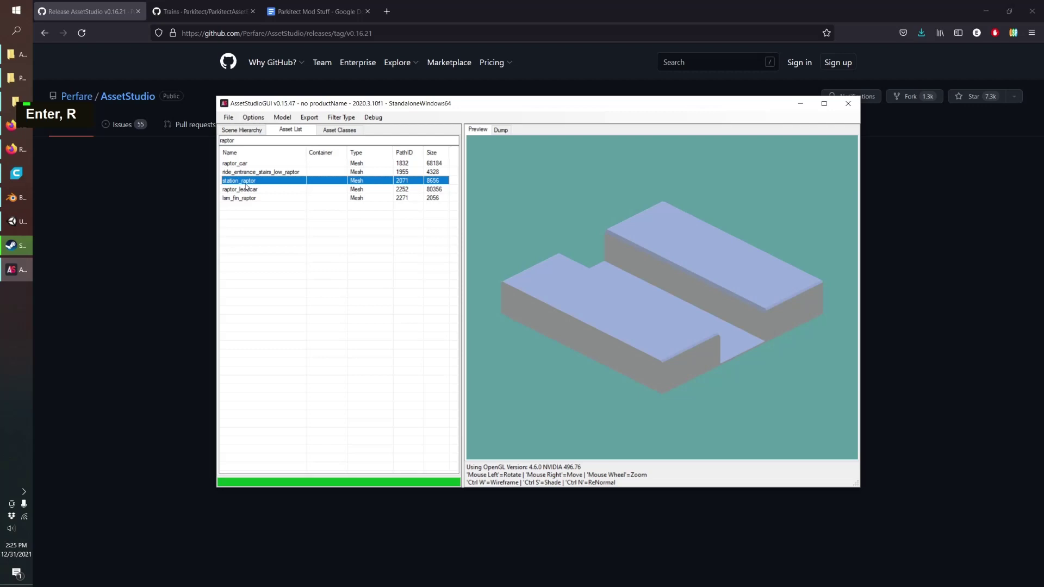
double_click(246, 189)
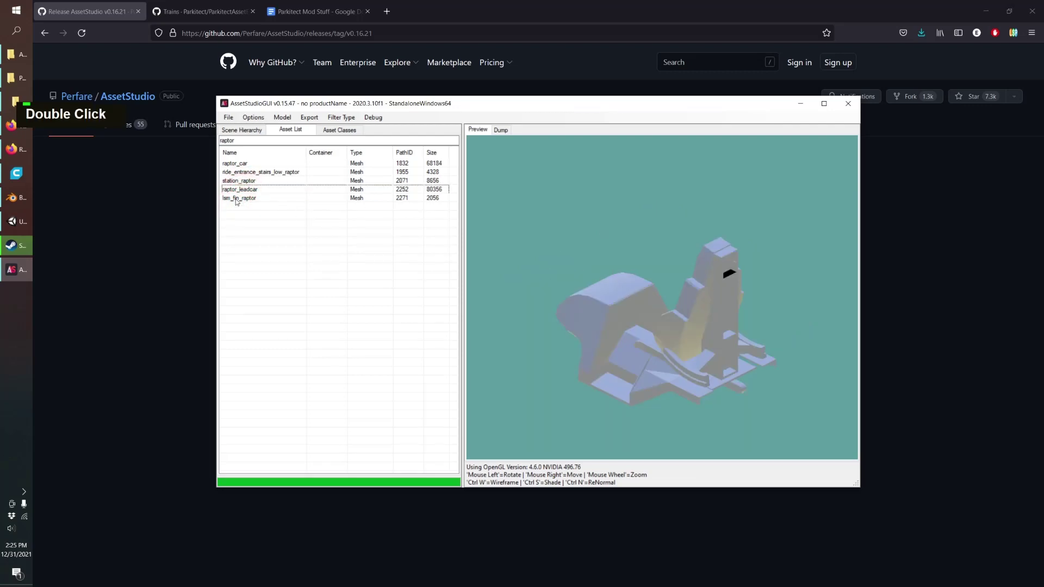
double_click(236, 198)
double_click(239, 189)
- Filter the list by 'hyper' and inspect the hyper_car_4w mesh in the preview
double_click(229, 140)
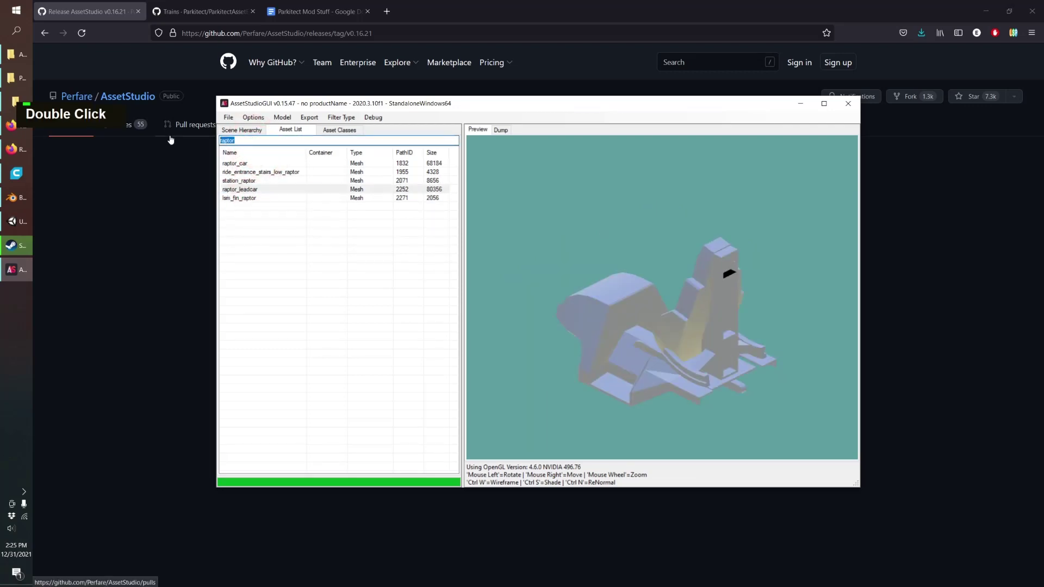
type("hyper")
key("Return")
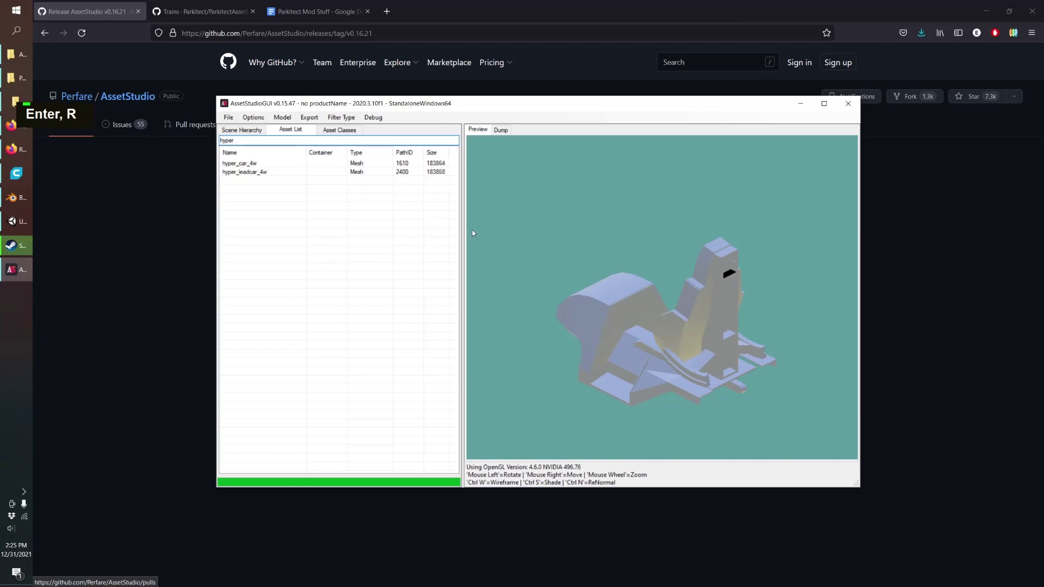
double_click(239, 163)
left_click(673, 226)
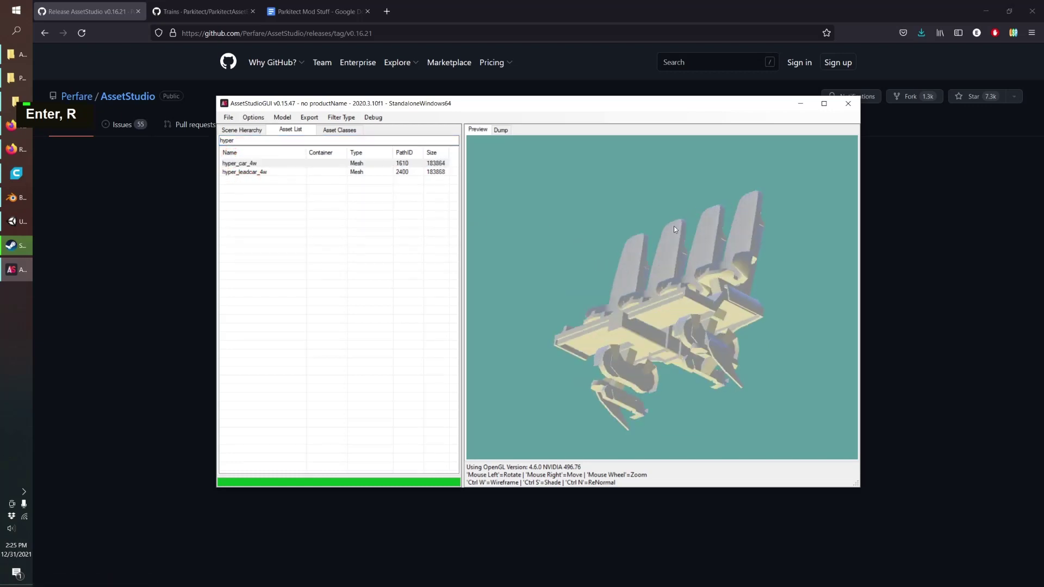
left_click_drag(673, 226, 693, 271)
left_click(296, 212)
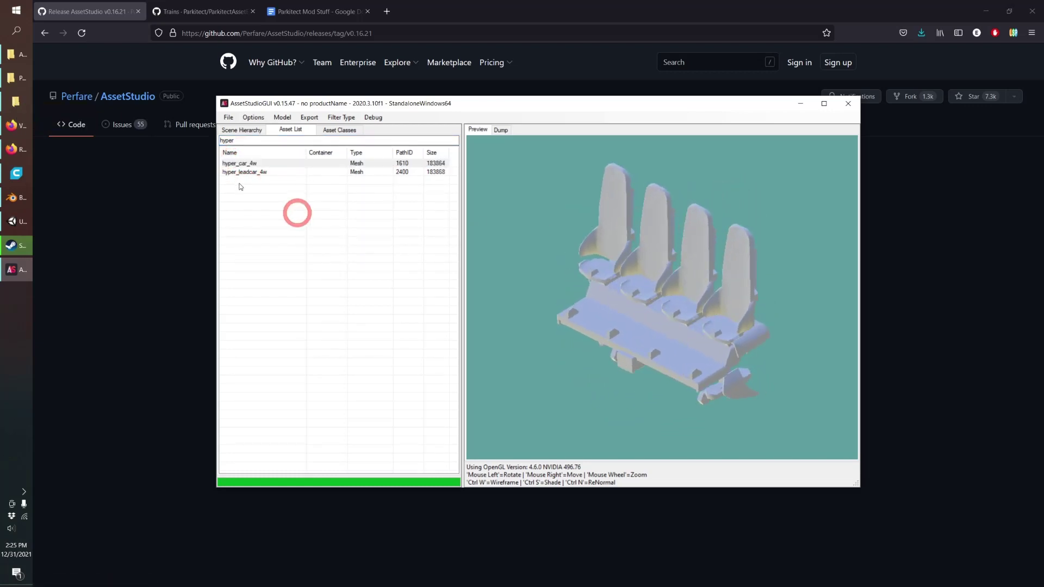
- Export the selected hyper_car_4w mesh to the Downloads folder
right_click(235, 163)
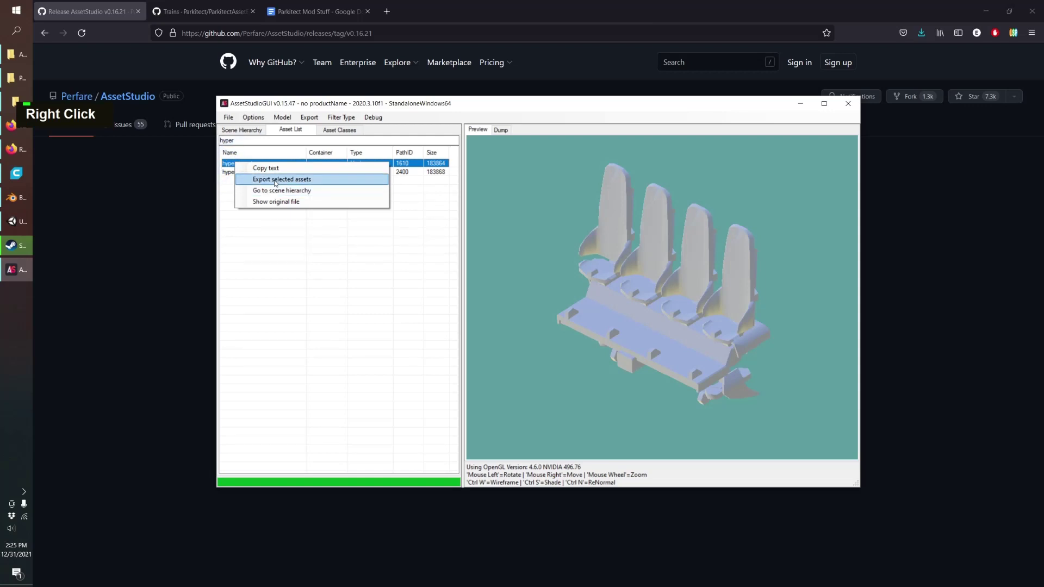
left_click(275, 180)
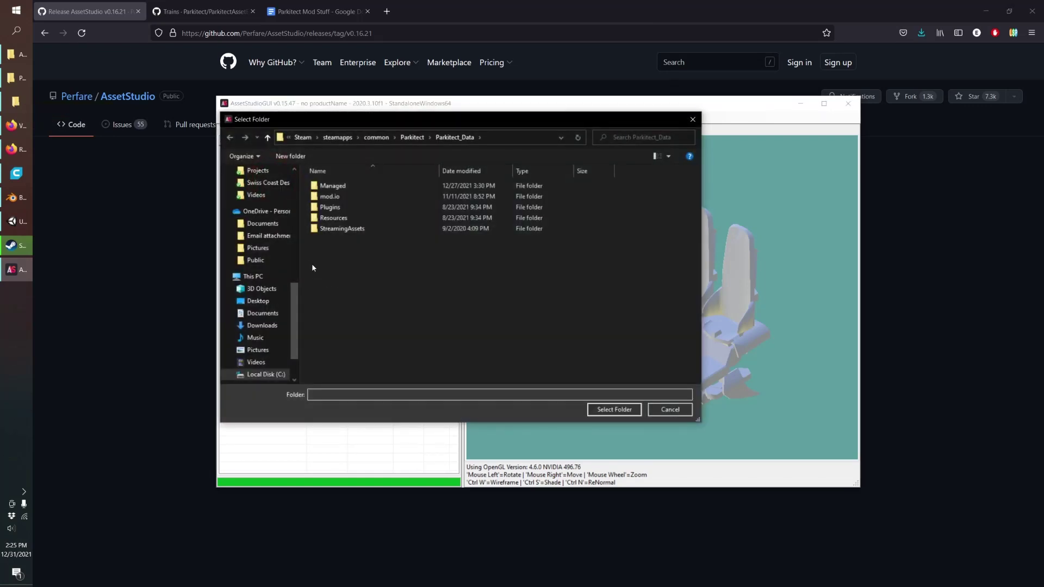
double_click(295, 194)
left_click(262, 203)
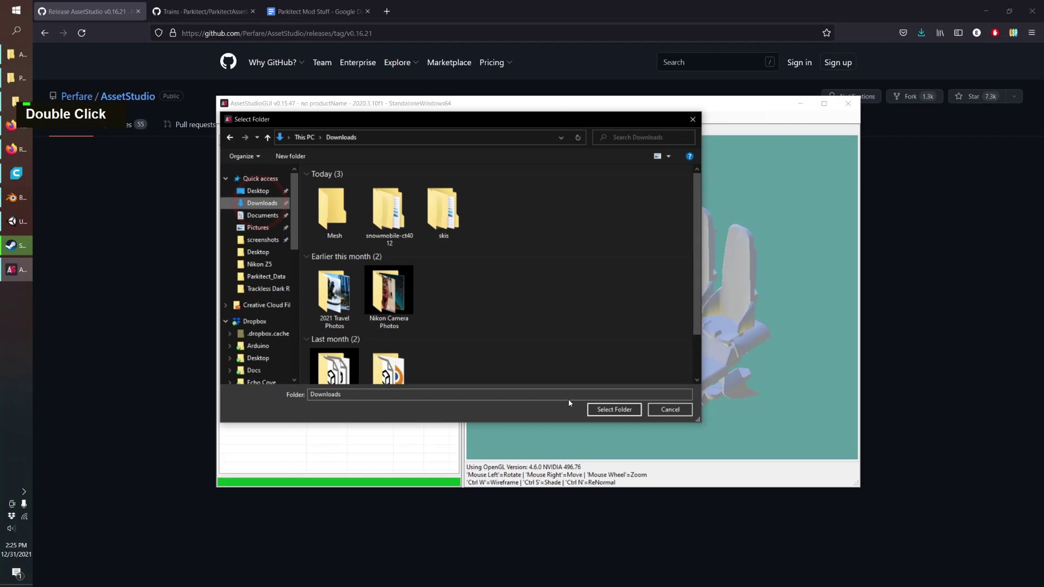
left_click(601, 409)
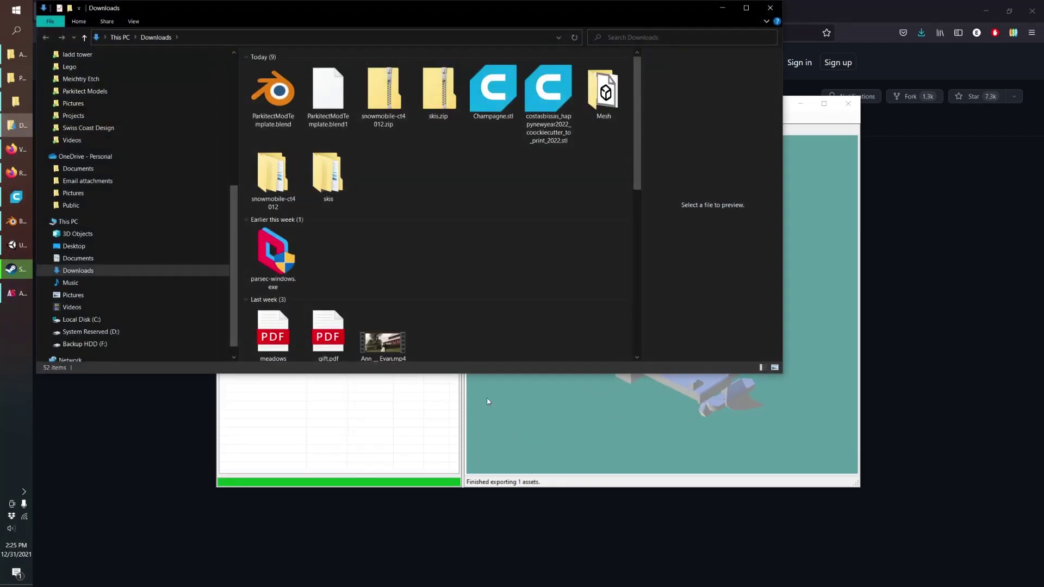
- In Blender, hide SNOWMOBILE.001 and WheelsFront
left_click(12, 221)
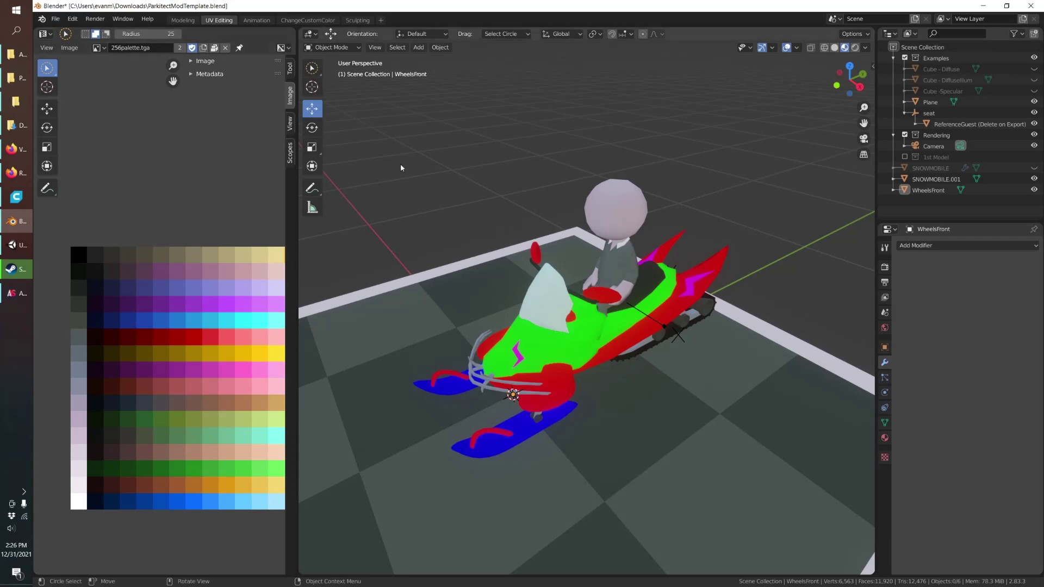
left_click(1034, 179)
left_click(1034, 189)
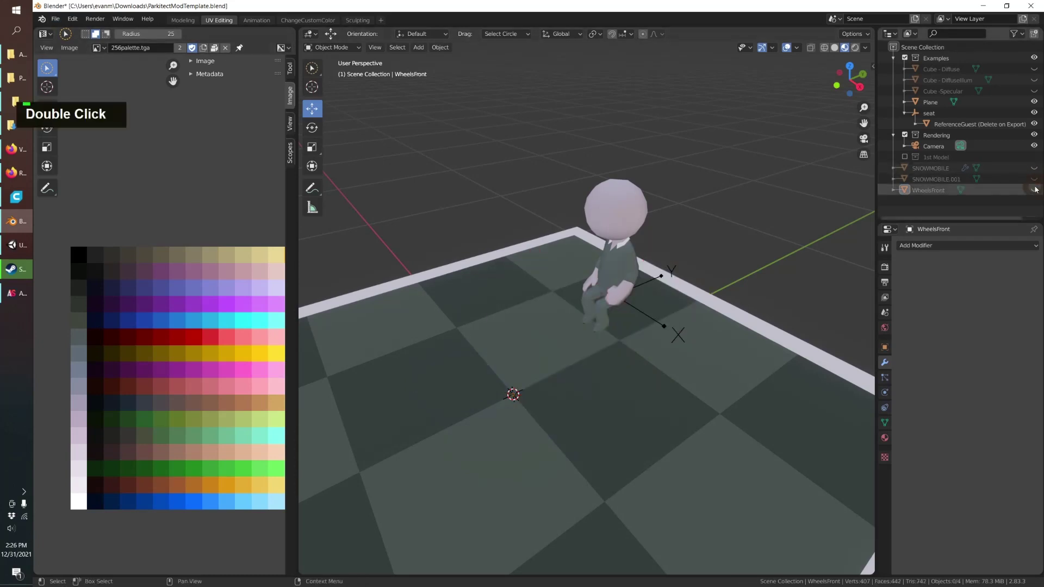
- Import Downloads\Mesh\hyper_car_4w.obj and view it from the right orthographic side
left_click(56, 19)
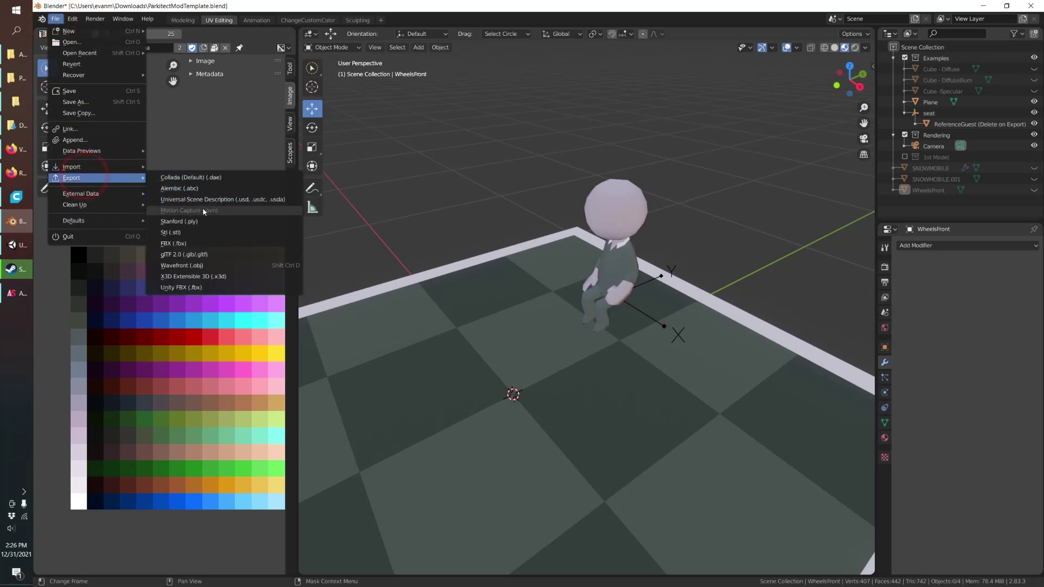
mouse_move(81, 166)
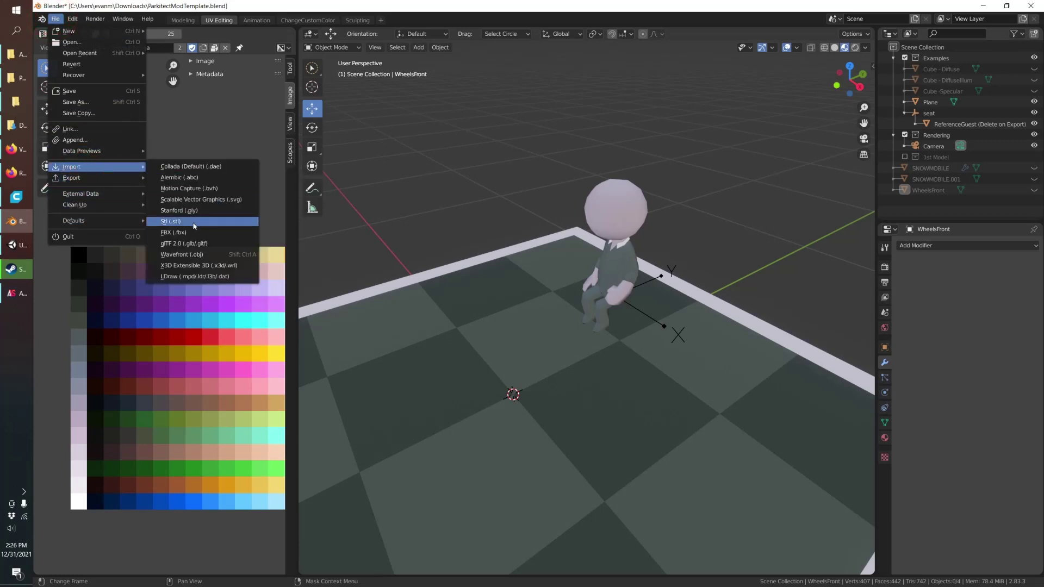
left_click(182, 254)
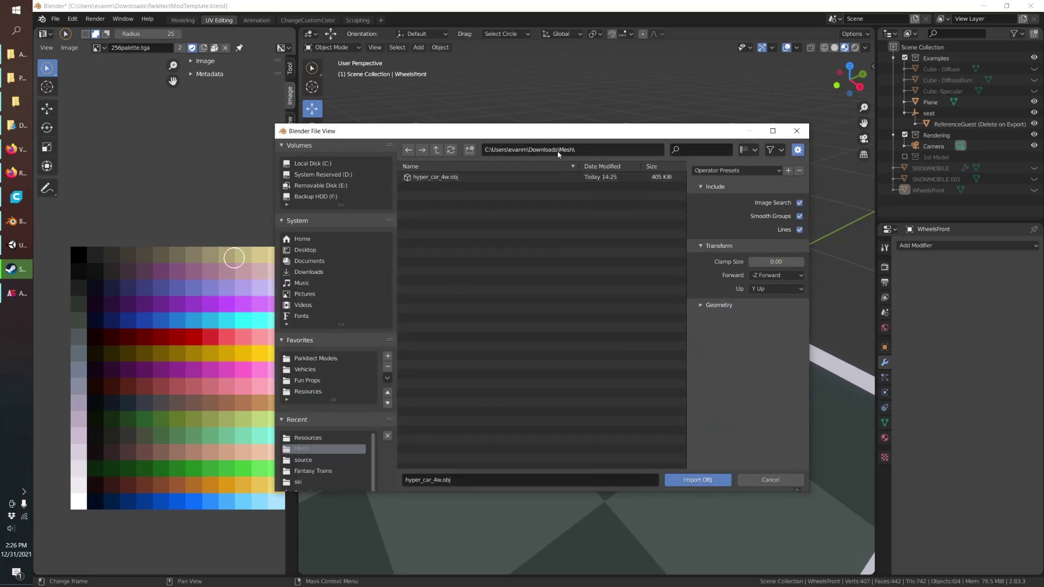
left_click(573, 150)
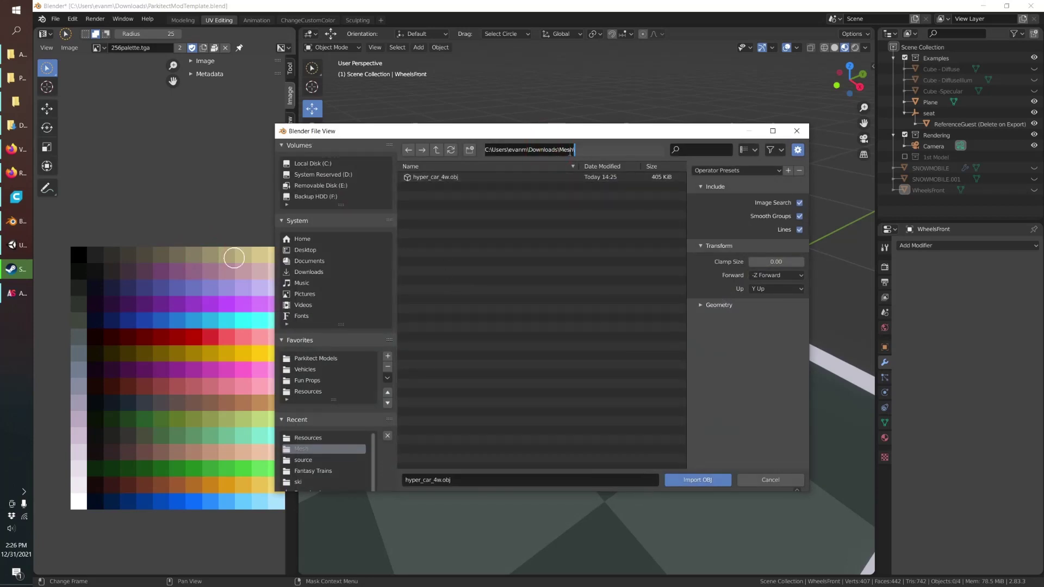
double_click(446, 178)
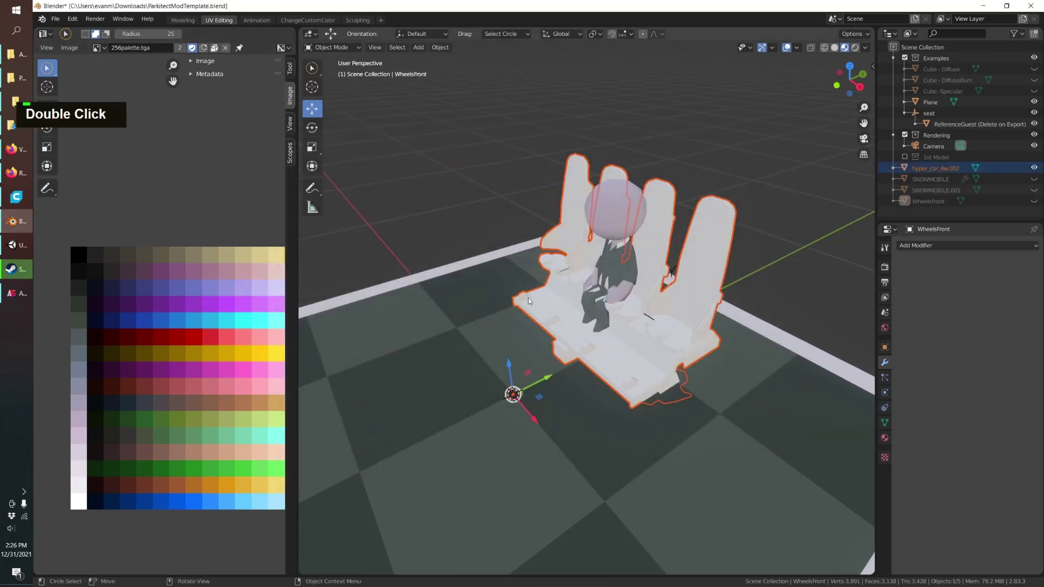
scroll(590, 289, "up", 2)
middle_click_drag(590, 289, 504, 257, "shift")
scroll(543, 261, "up", 3)
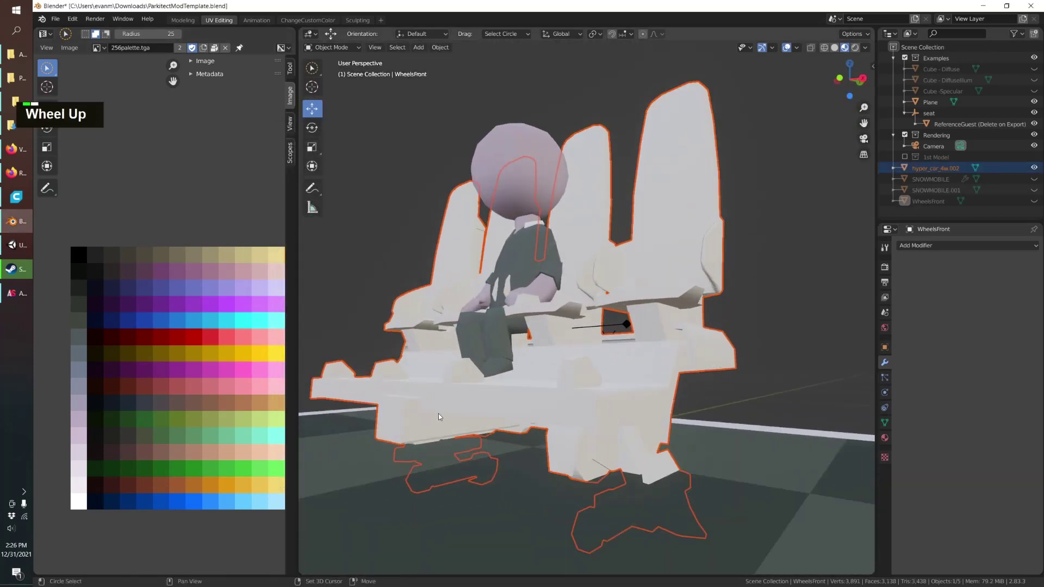
middle_click_drag(439, 413, 598, 381, "shift")
scroll(506, 363, "down", 3)
scroll(625, 403, "up", 2)
left_click(861, 79)
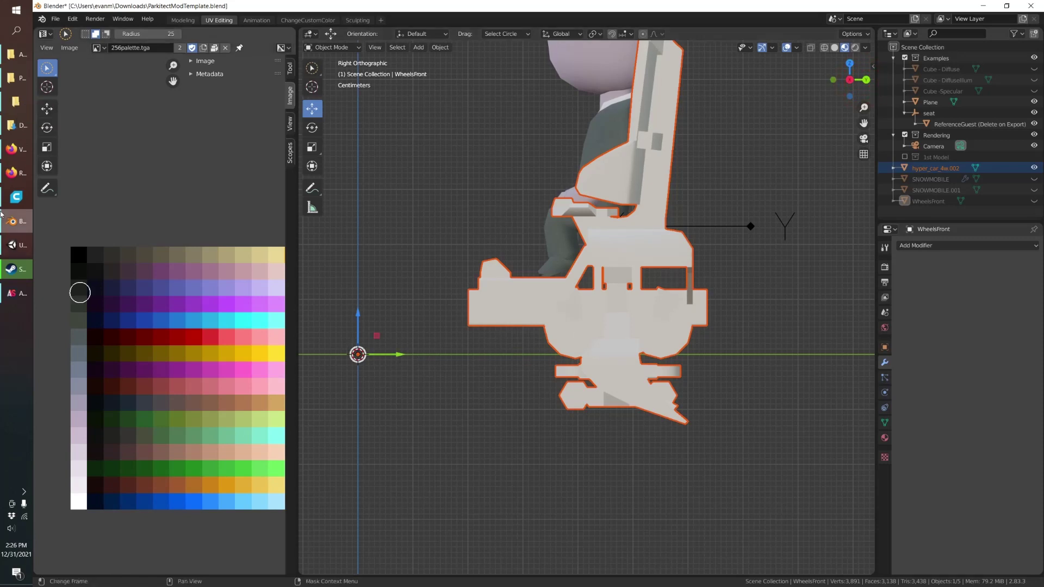
- Read the Trains wiki's Car model section on pivot placement, then return to Blender
double_click(11, 149)
left_click(11, 173)
key("ctrl+Tab")
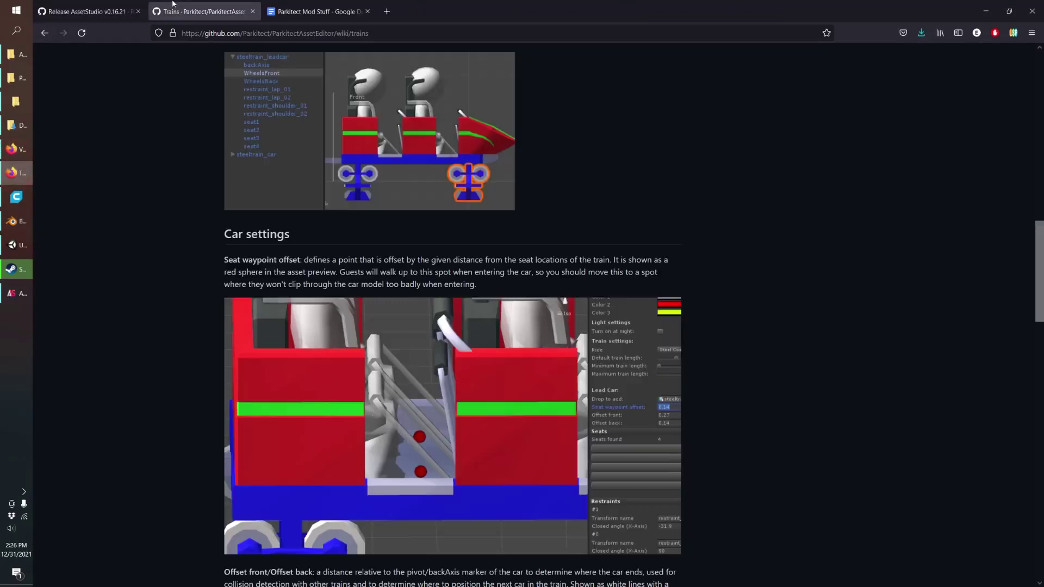
left_click_drag(1040, 266, 1040, 62)
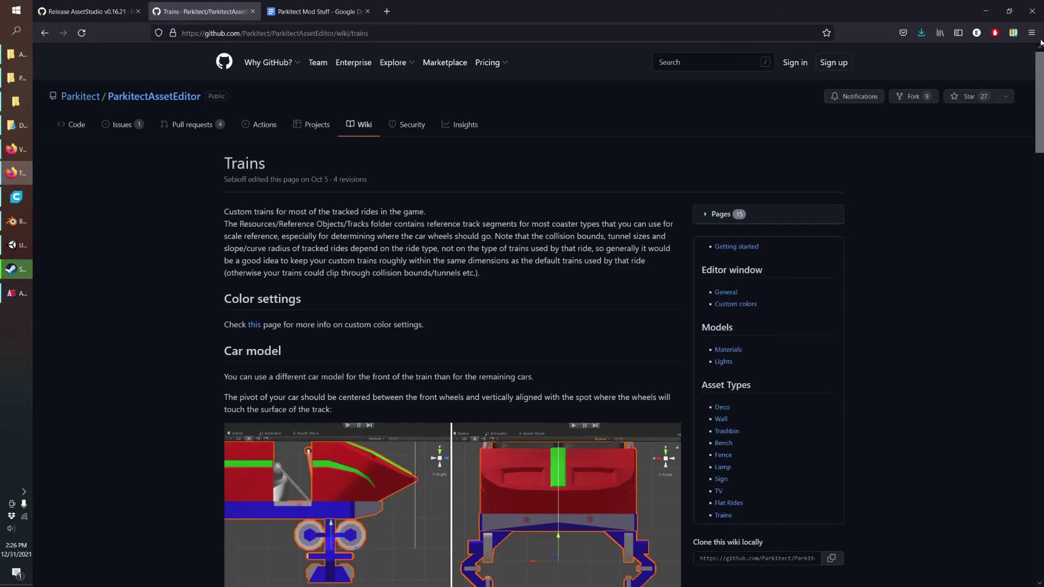
left_click(908, 180)
scroll(329, 196, "down", 2)
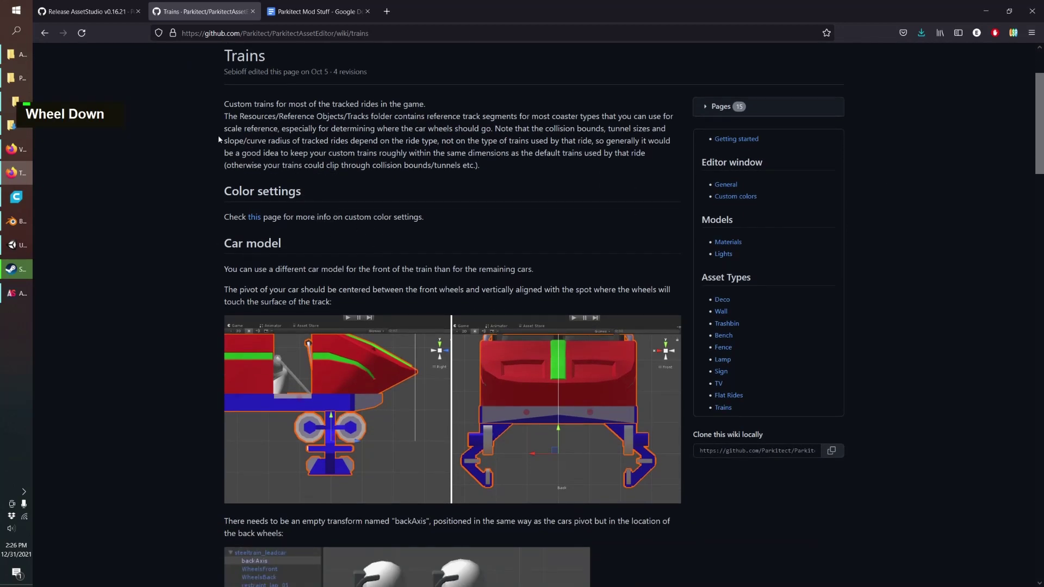
scroll(346, 313, "down", 1)
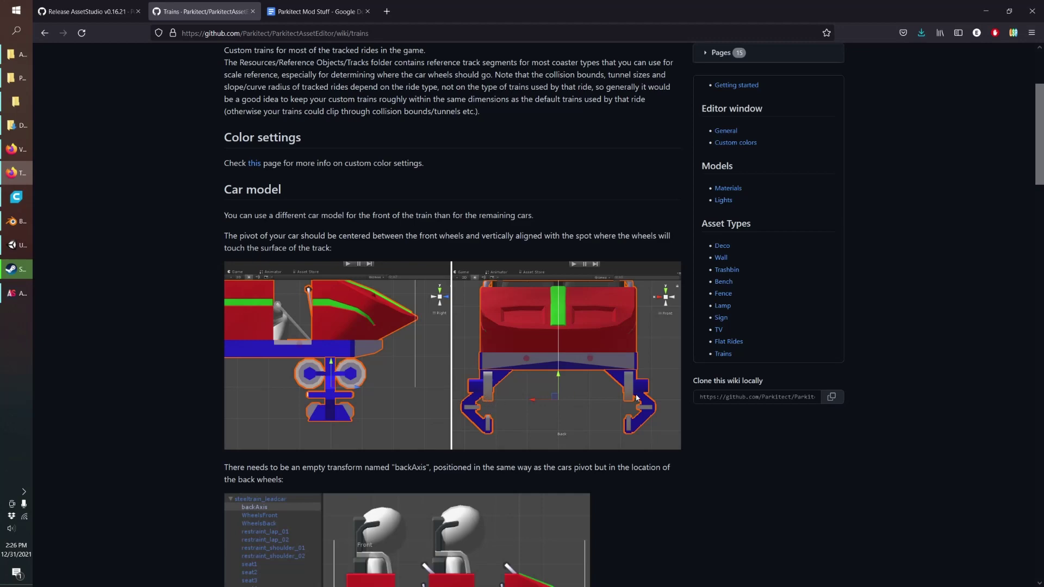
scroll(601, 396, "down", 2)
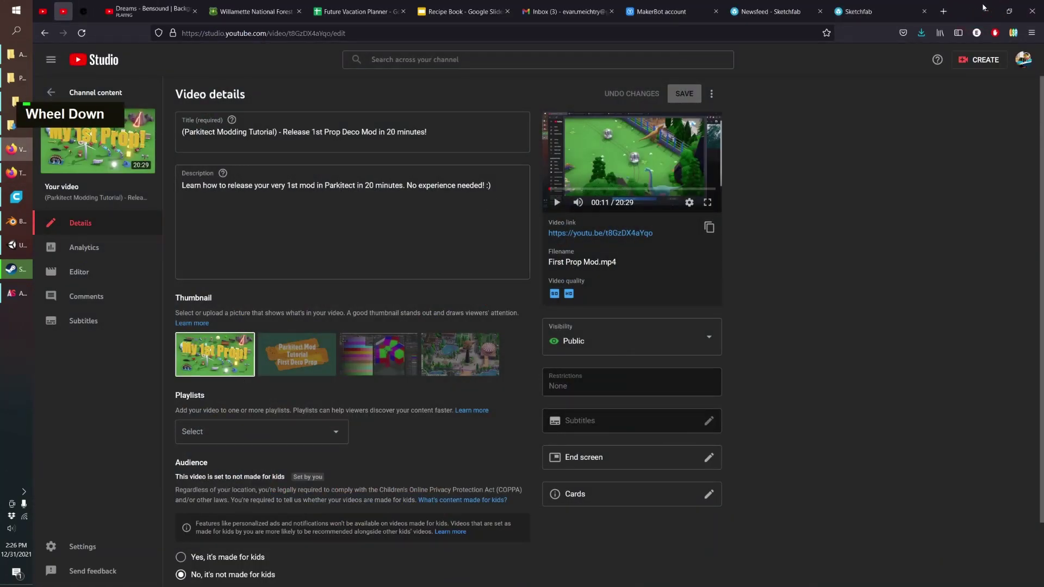
left_click(984, 9)
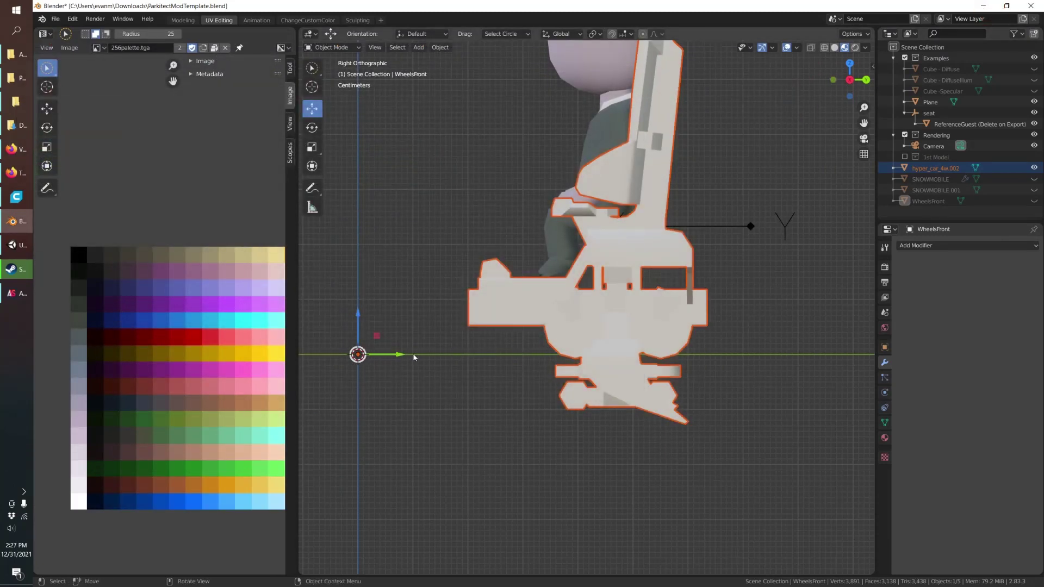
- In Edit Mode with X-ray and front view, select both seat legs and their linked geometry
middle_click_drag(523, 349, 592, 362)
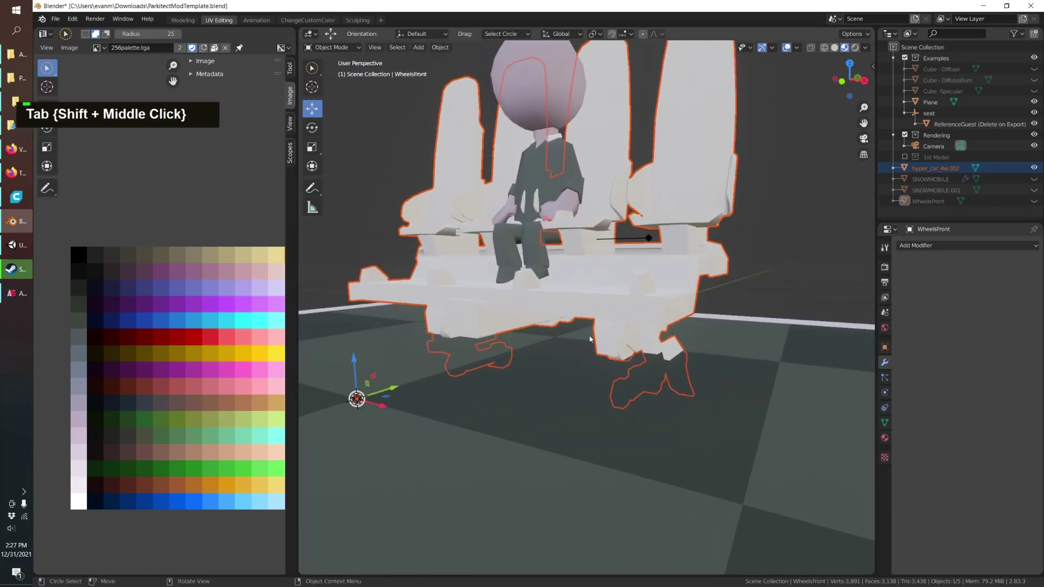
key("Tab")
middle_click_drag(589, 339, 794, 132)
key("alt+a")
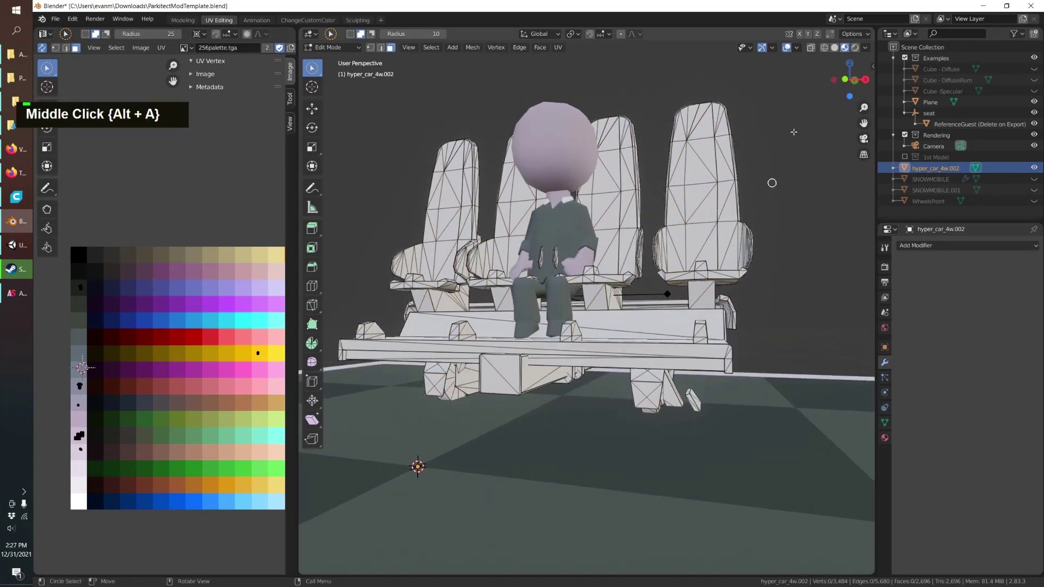
left_click(811, 48)
left_click(844, 78)
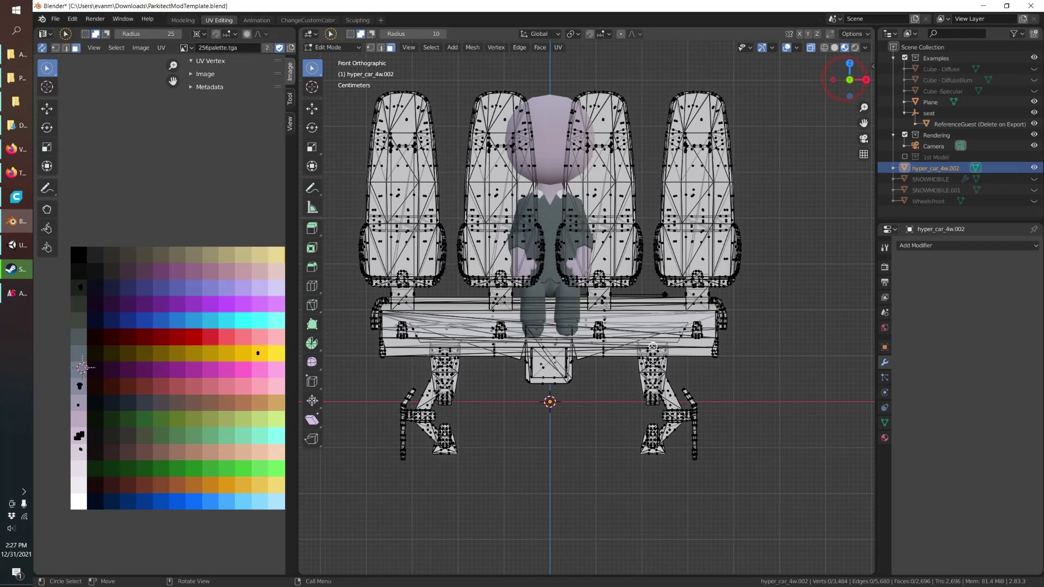
left_click_drag(405, 34, 419, 34)
mouse_move(642, 364)
left_mouse_down()
mouse_move(668, 369)
mouse_move(635, 383)
mouse_move(655, 402)
mouse_move(702, 395)
mouse_move(678, 417)
left_mouse_up()
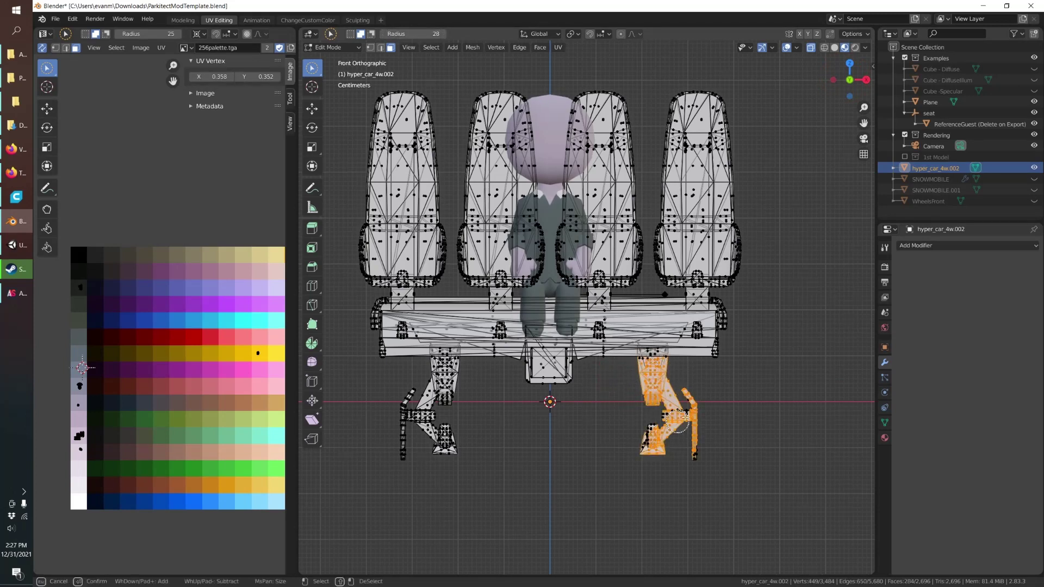
mouse_move(410, 461)
left_mouse_down()
mouse_move(466, 446)
mouse_move(479, 425)
mouse_move(470, 414)
mouse_move(394, 422)
mouse_move(439, 443)
mouse_move(408, 424)
mouse_move(399, 441)
mouse_move(448, 422)
mouse_move(408, 381)
mouse_move(455, 386)
left_mouse_up()
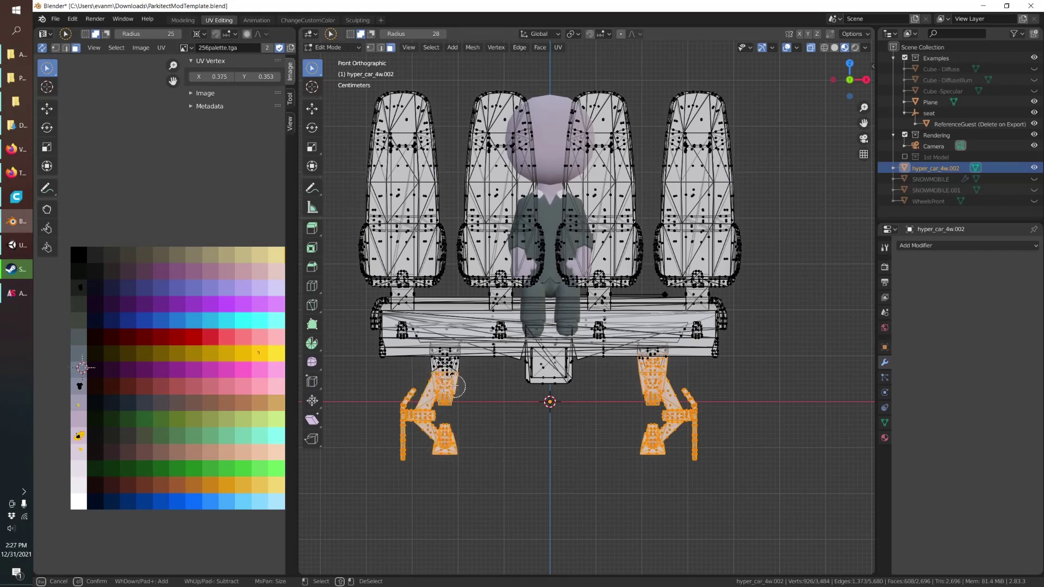
right_click(454, 370)
key("ctrl+l")
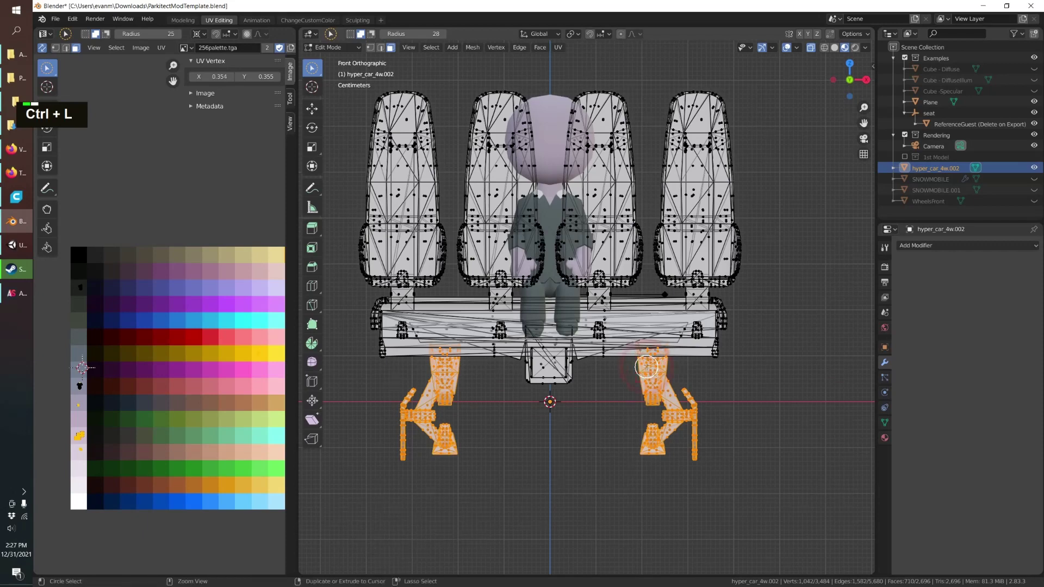
key("ctrl+l")
- Separate the selected legs into hyper_car_4w.001 and adjust both objects' visibility in the Outliner
left_click(810, 48)
mouse_move(566, 414)
middle_mouse_down()
mouse_move(517, 435)
mouse_move(427, 329)
mouse_move(406, 348)
mouse_move(570, 412)
middle_mouse_up()
key("p")
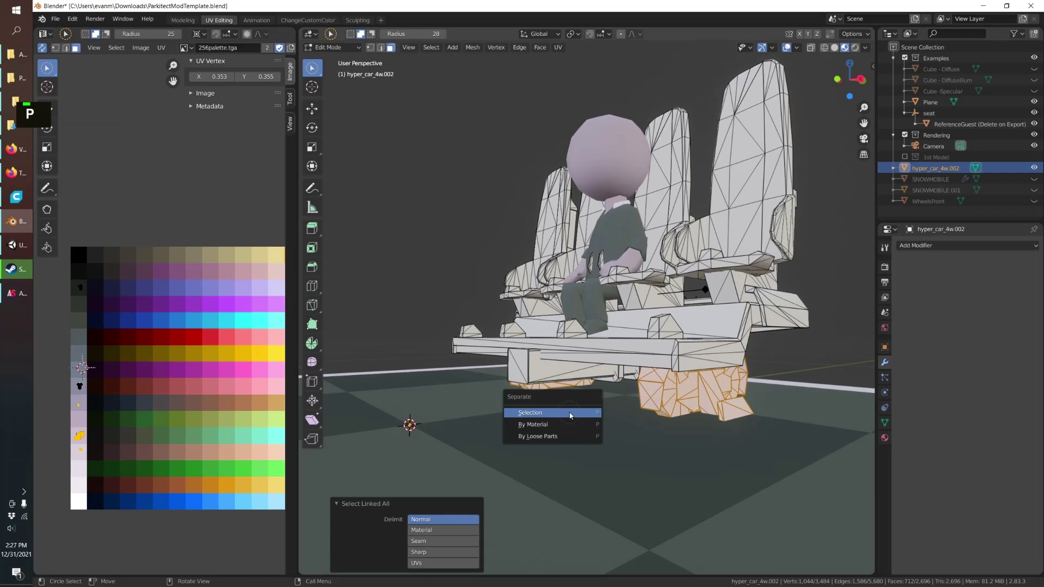
left_click(570, 416)
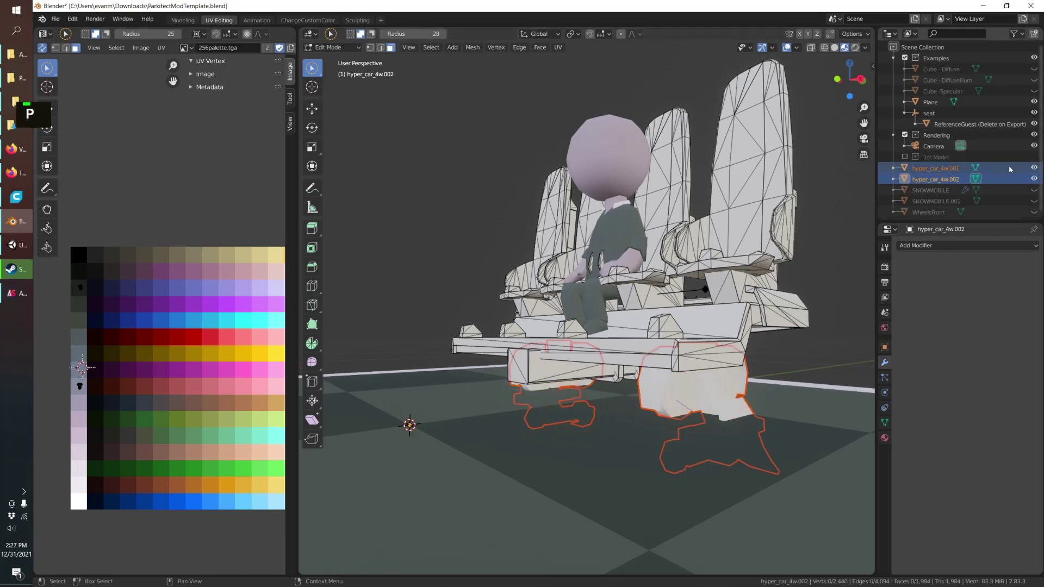
key("Tab")
left_click(973, 168)
left_click(1034, 168)
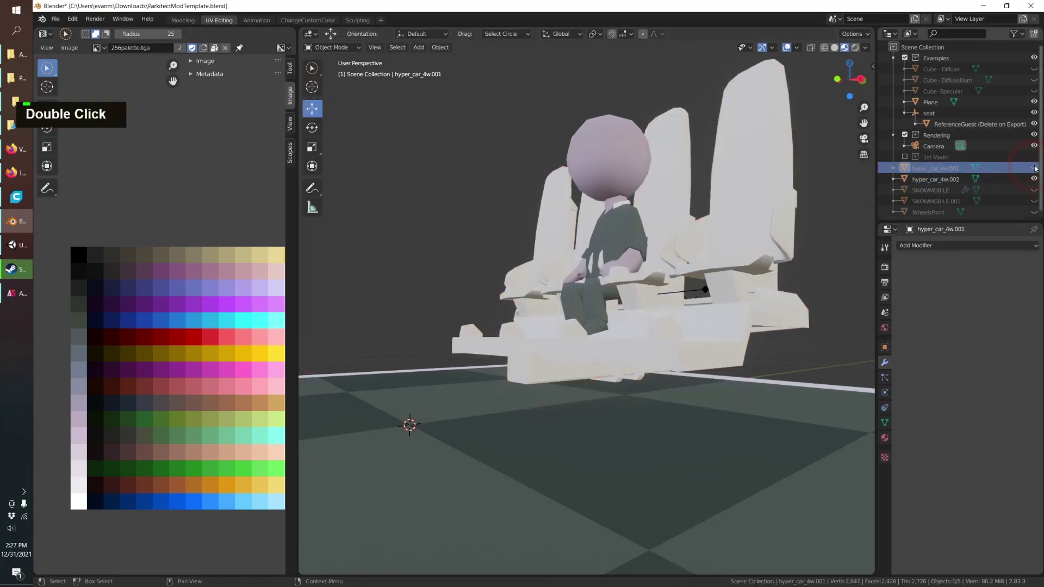
left_click(1034, 178)
left_click(1034, 168)
- Show hyper_car_4w.002 again and orbit around the seats from low angles
middle_click_drag(642, 348, 462, 378)
left_click(1033, 179)
middle_click_drag(762, 273, 627, 336)
scroll(628, 336, "down", 3)
middle_click_drag(552, 366, 823, 248)
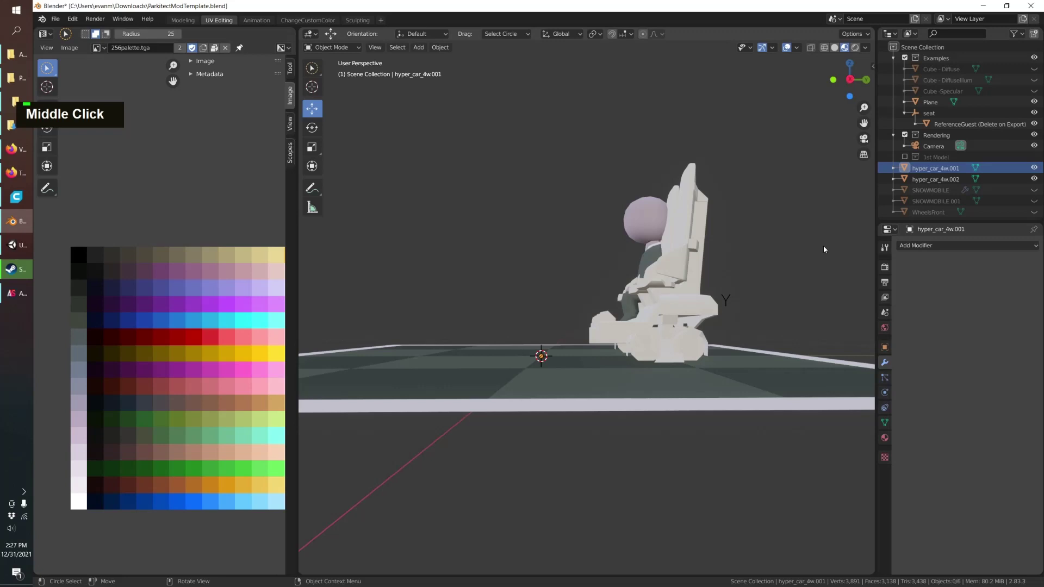
middle_click_drag(541, 356, 536, 326)
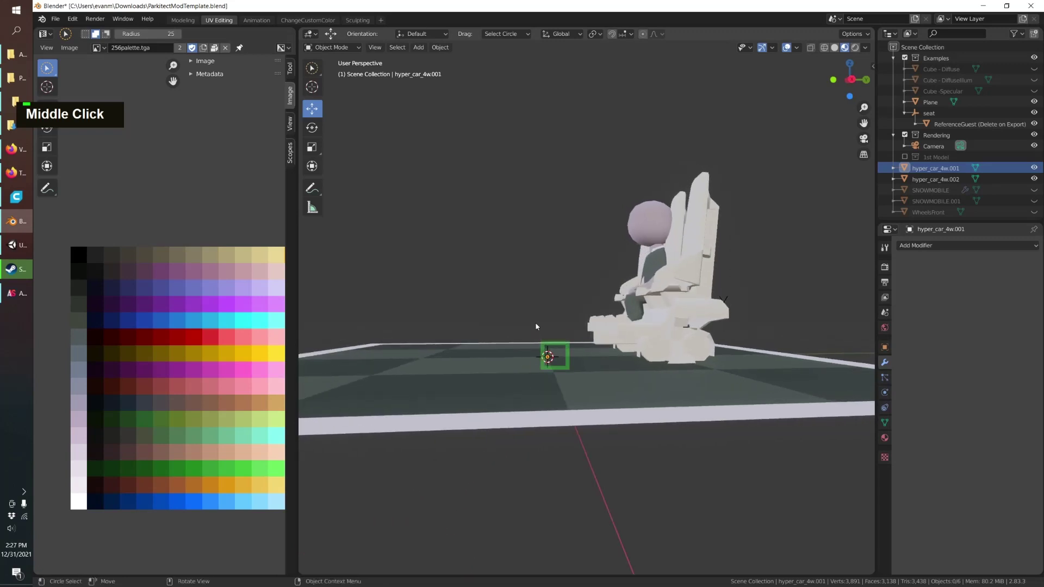
middle_click_drag(553, 368, 620, 322)
scroll(620, 326, "up", 3)
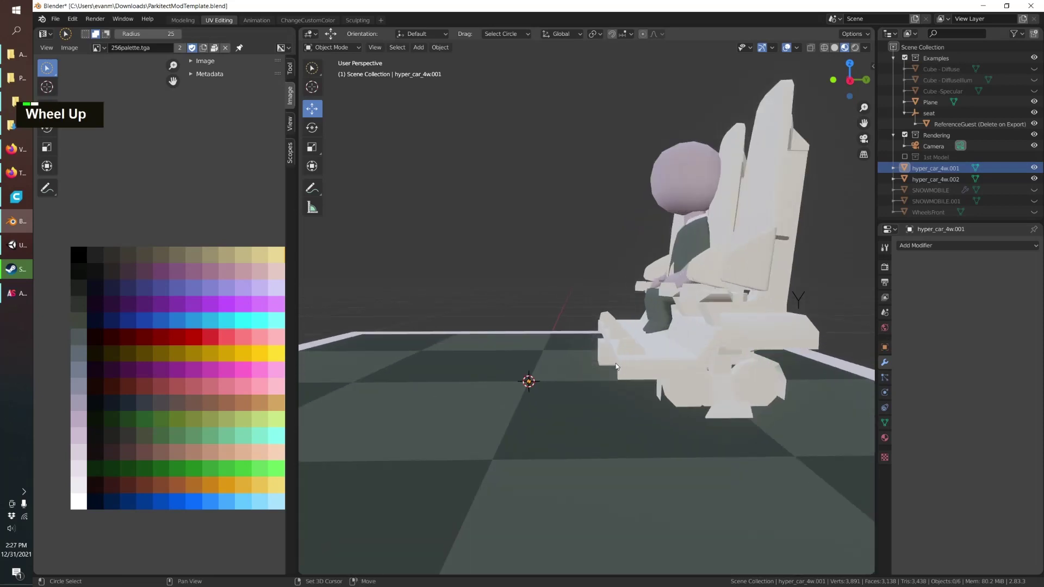
middle_click_drag(615, 363, 653, 337, "shift")
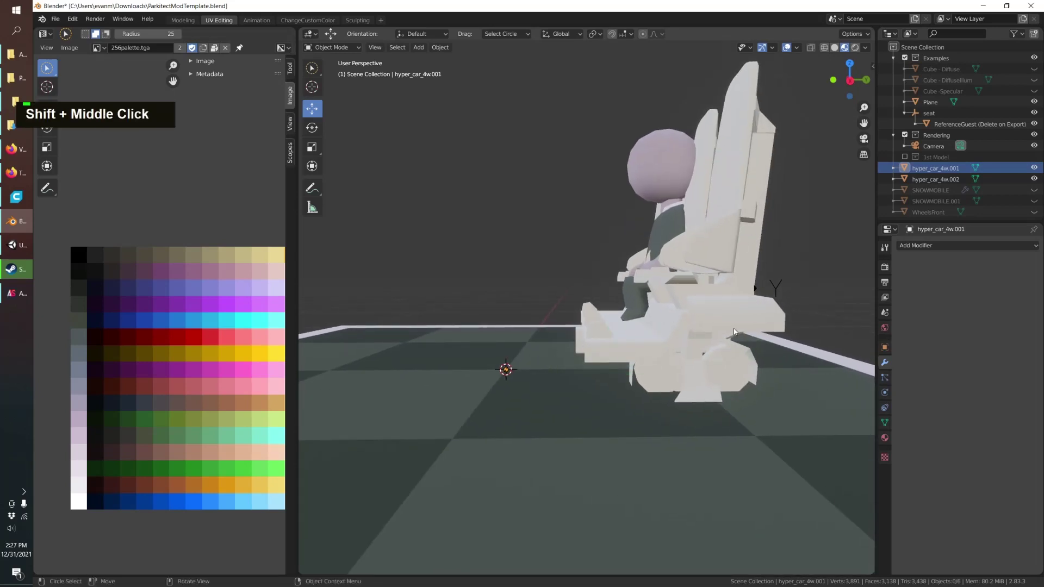
middle_click_drag(670, 351, 656, 358)
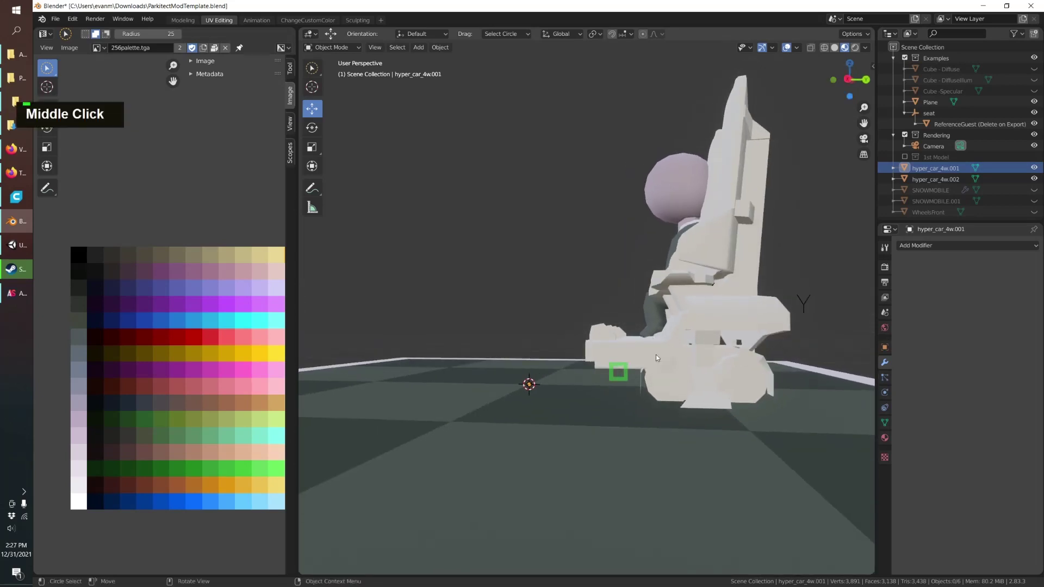
scroll(500, 370, "up", 2)
scroll(500, 370, "down", 3)
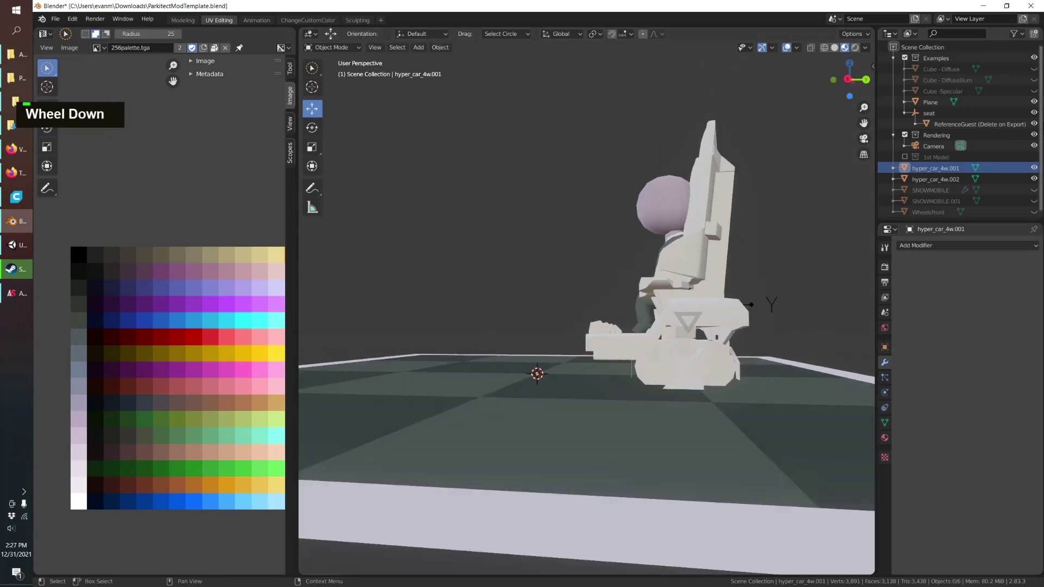
- Hide hyper_car_4w.001 and hyper_car_4w.002 and unhide SNOWMOBILE
left_click(1034, 168)
left_click(1035, 178)
middle_click_drag(559, 275, 562, 278)
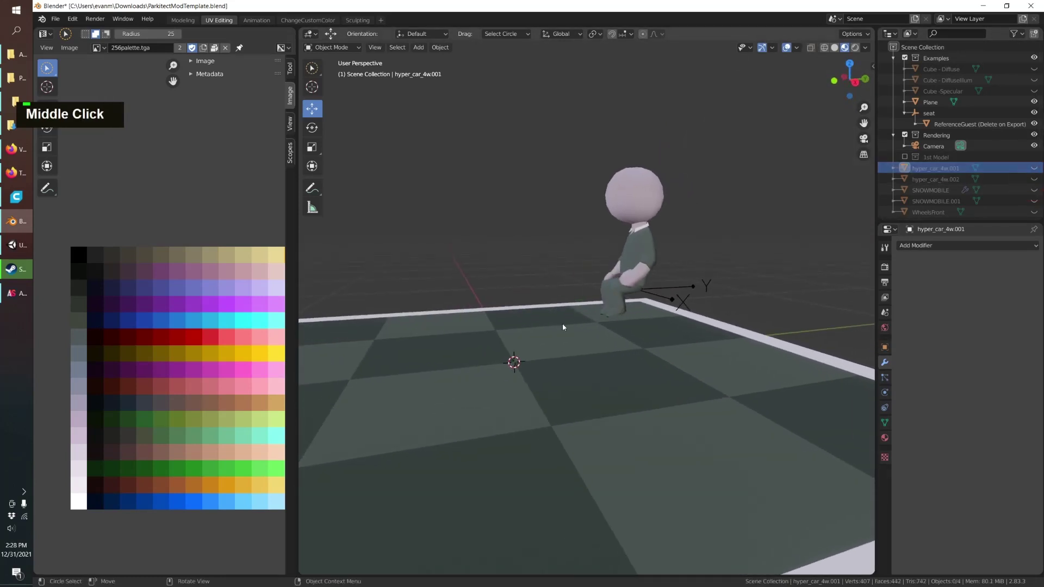
middle_click_drag(540, 352, 568, 327, "shift")
left_click(1034, 190)
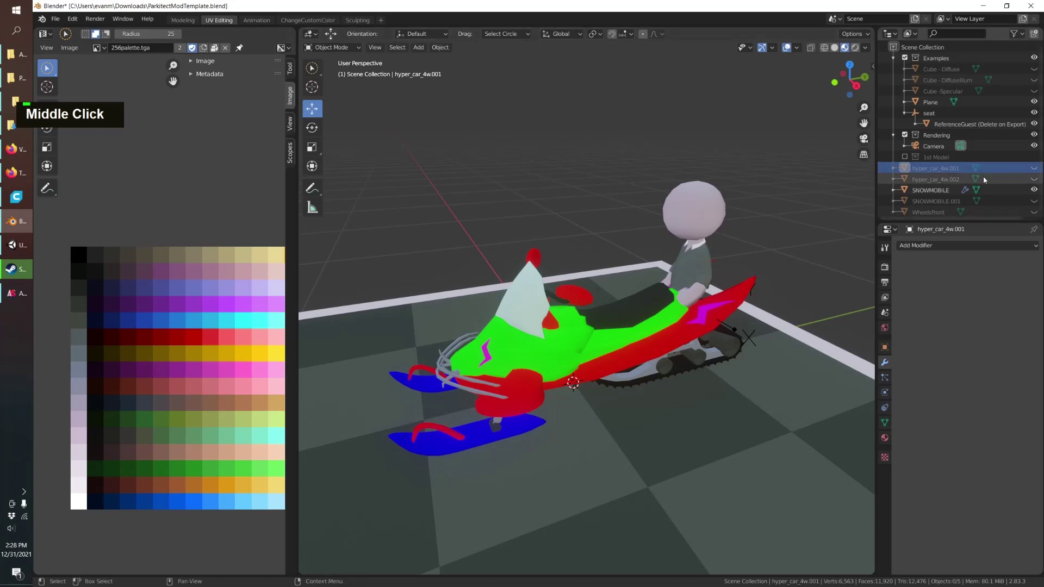
- Select SNOWMOBILE and enter Edit Mode with the Move tool
left_click(930, 192)
middle_click_drag(370, 338, 416, 354)
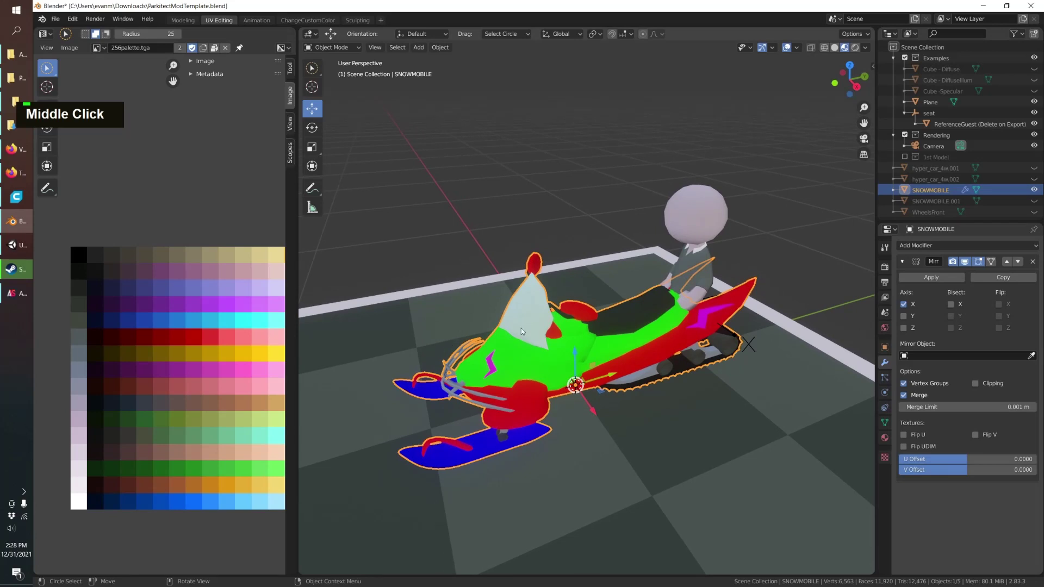
scroll(582, 334, "up", 1)
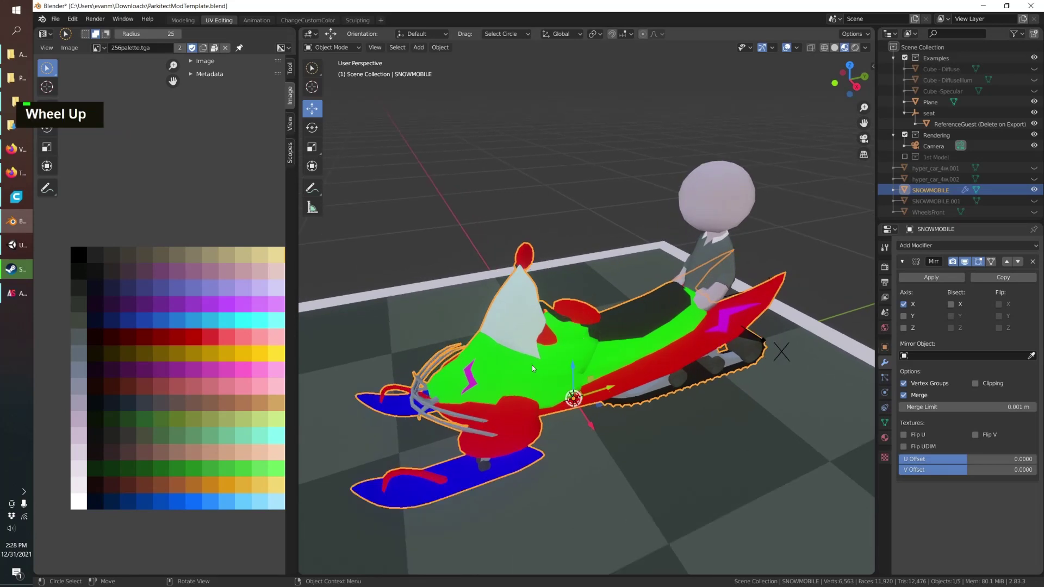
middle_click_drag(542, 363, 568, 414)
key("Tab")
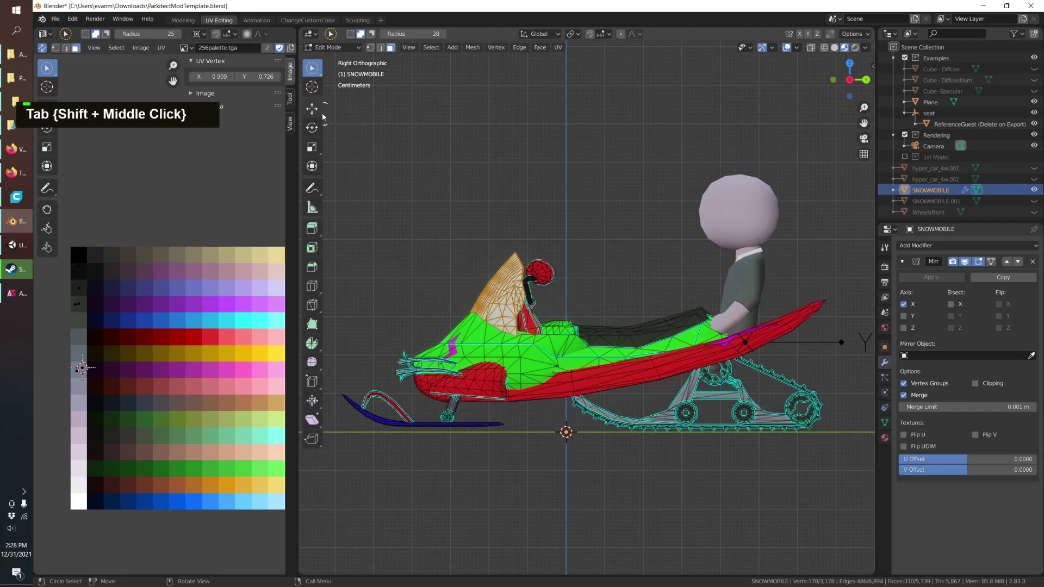
left_click(314, 110)
- Move the whole SNOWMOBILE mesh 0.30897 m along Y and 0.019046 m down
left_click(540, 283)
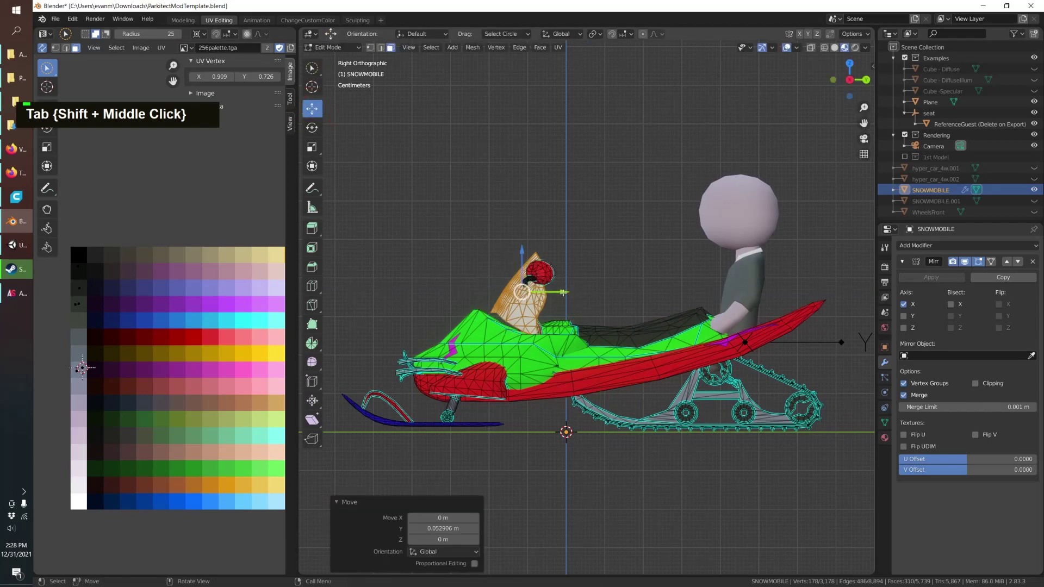
key("ctrl+z")
key("a")
left_click_drag(619, 374, 738, 375)
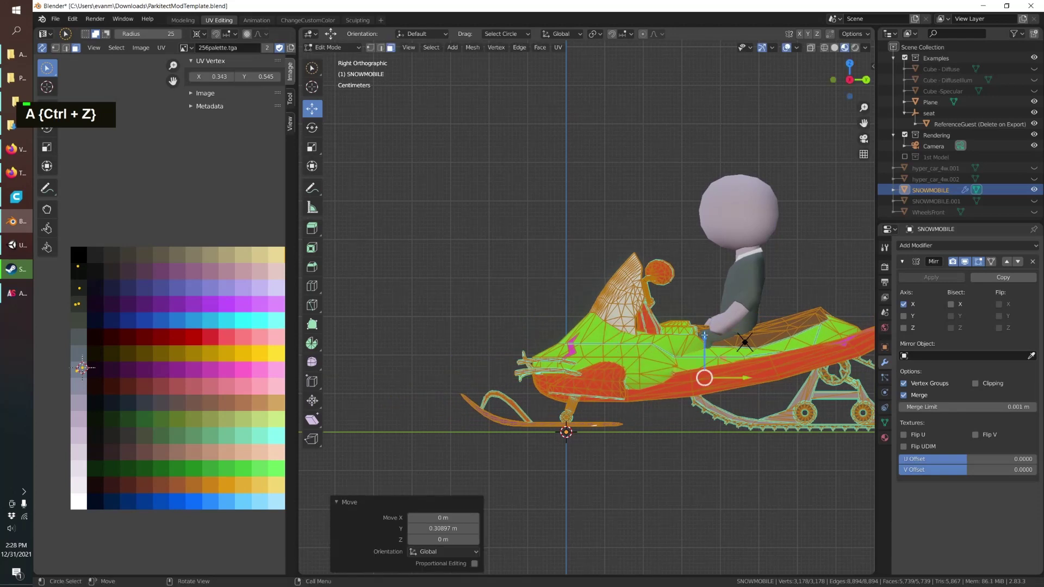
left_click_drag(704, 336, 706, 344)
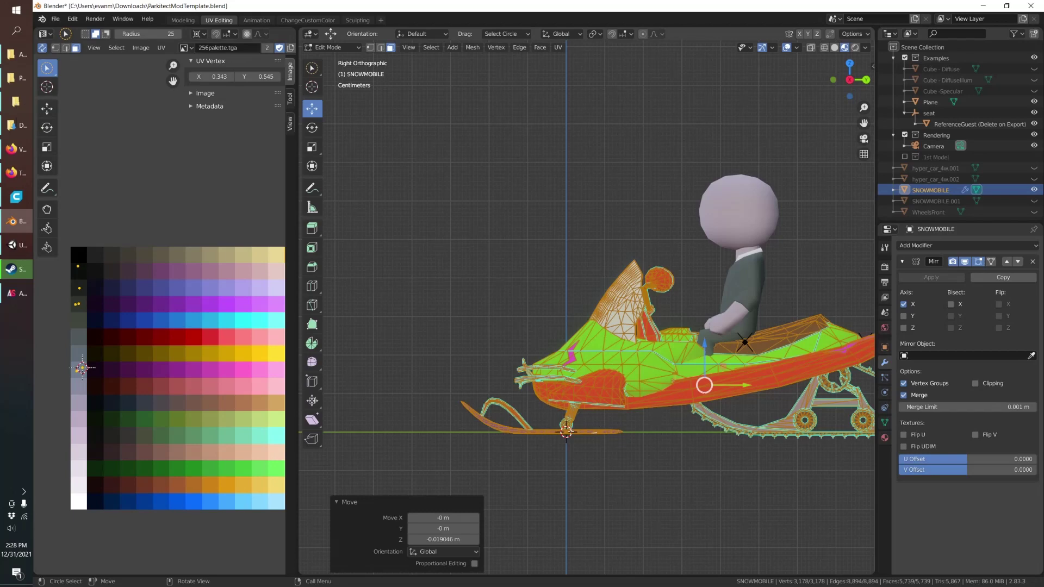
middle_click_drag(589, 432, 647, 441)
key("Tab")
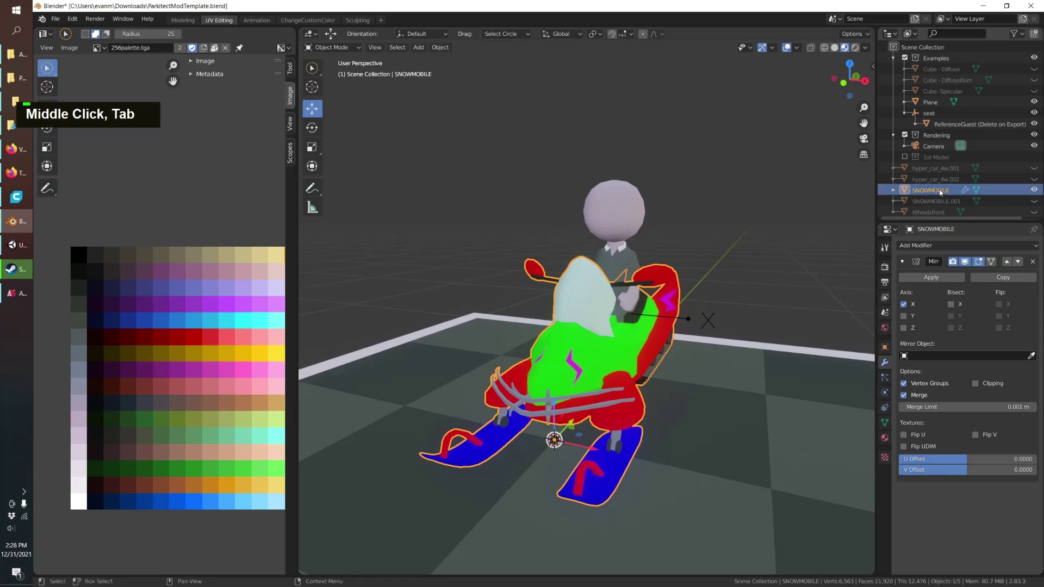
- Duplicate the snowmobile and apply the Mirror modifier on the SNOWMOBILE.002 copy
right_click(930, 194)
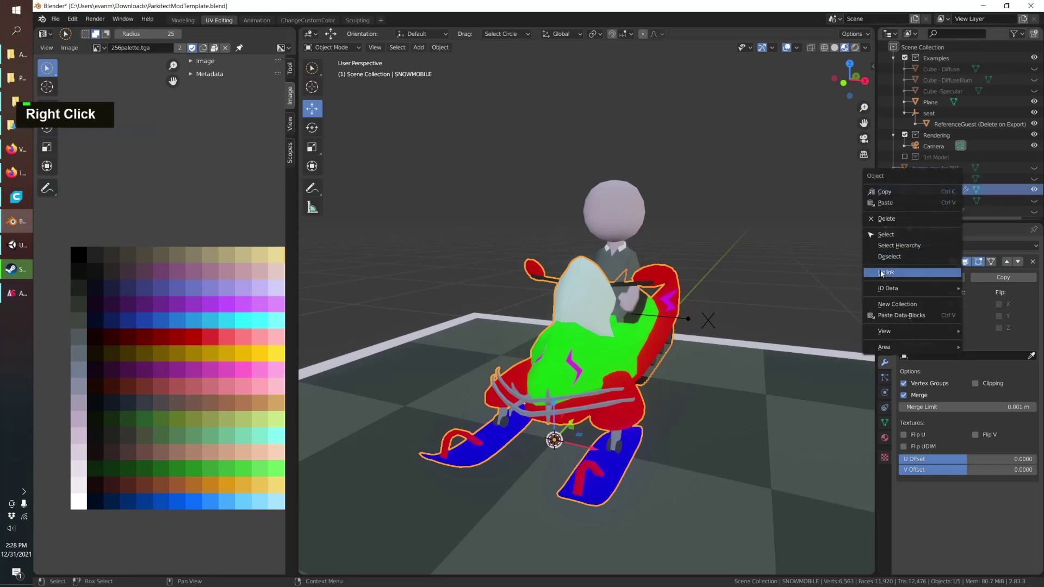
left_click(884, 193)
key("ctrl+v")
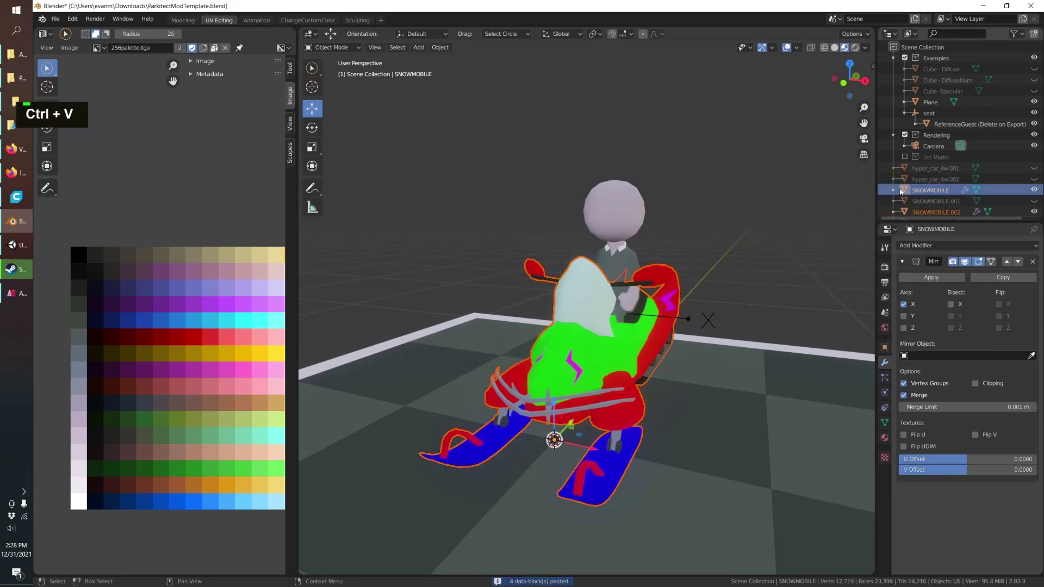
scroll(1035, 189, "down", 1)
left_click(934, 201)
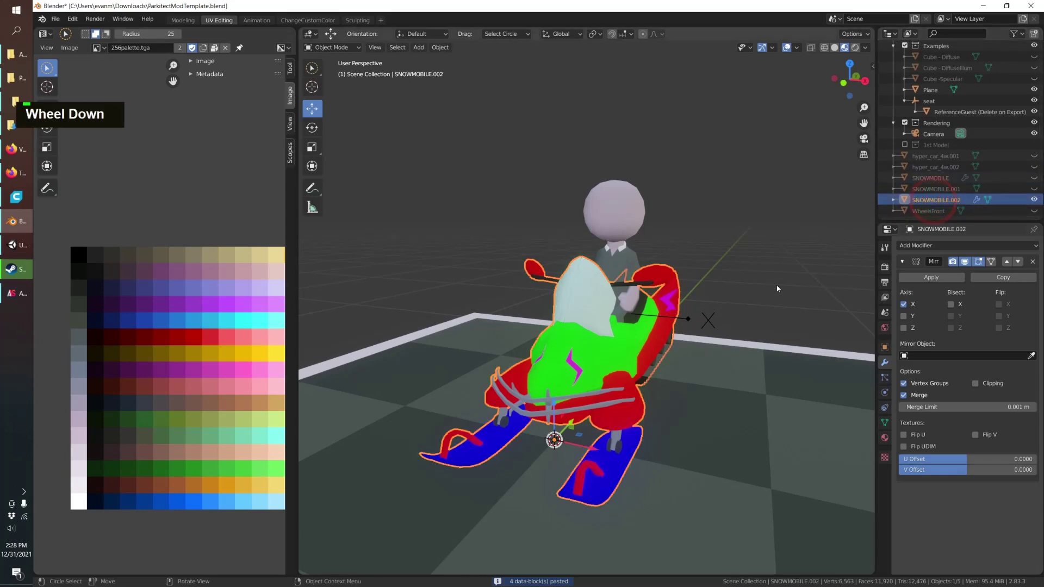
middle_click_drag(639, 351, 674, 348)
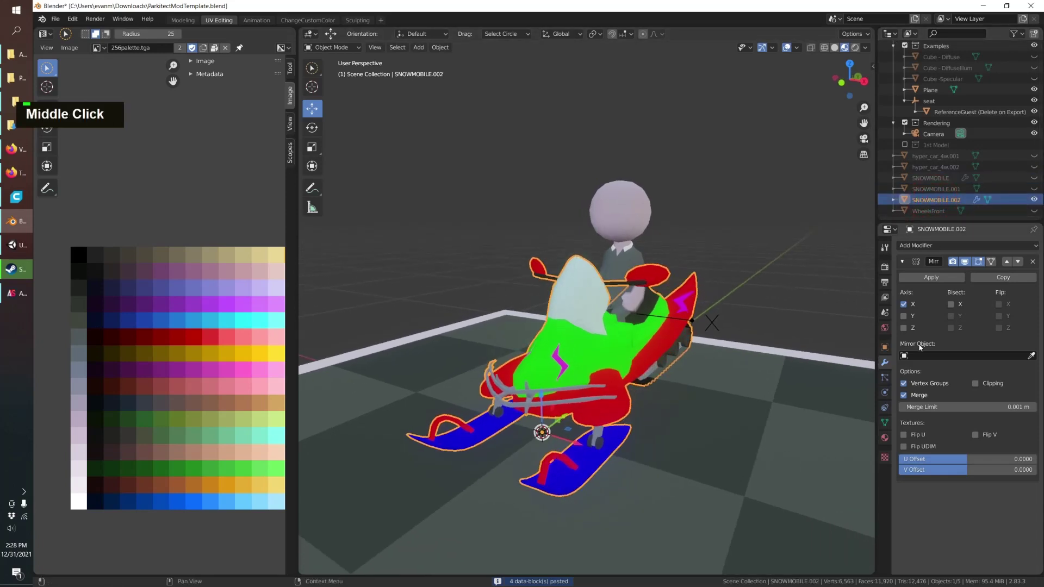
left_click(932, 278)
middle_click_drag(732, 325, 649, 335)
- Separate the connected windshield mesh of SNOWMOBILE.002 into its own object
key("Tab")
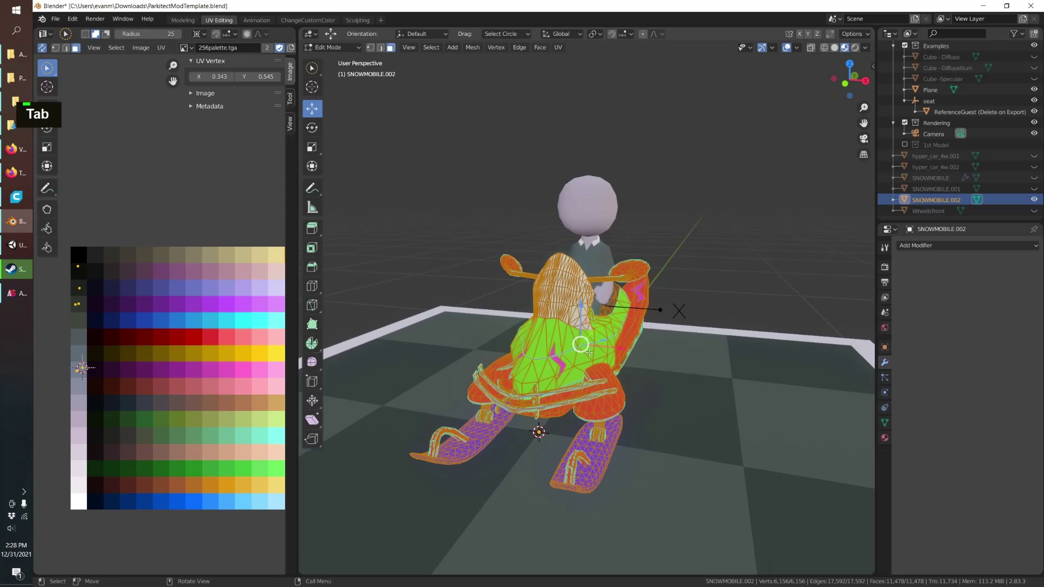
middle_click_drag(581, 345, 549, 305)
key("alt+a")
left_click(549, 288)
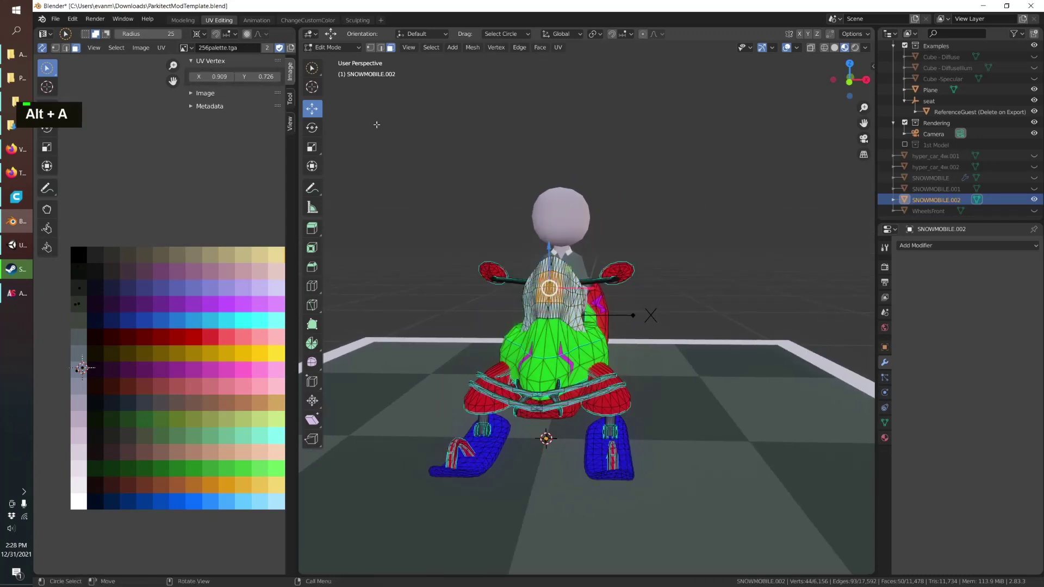
key("ctrl+l")
middle_click_drag(518, 268, 493, 319)
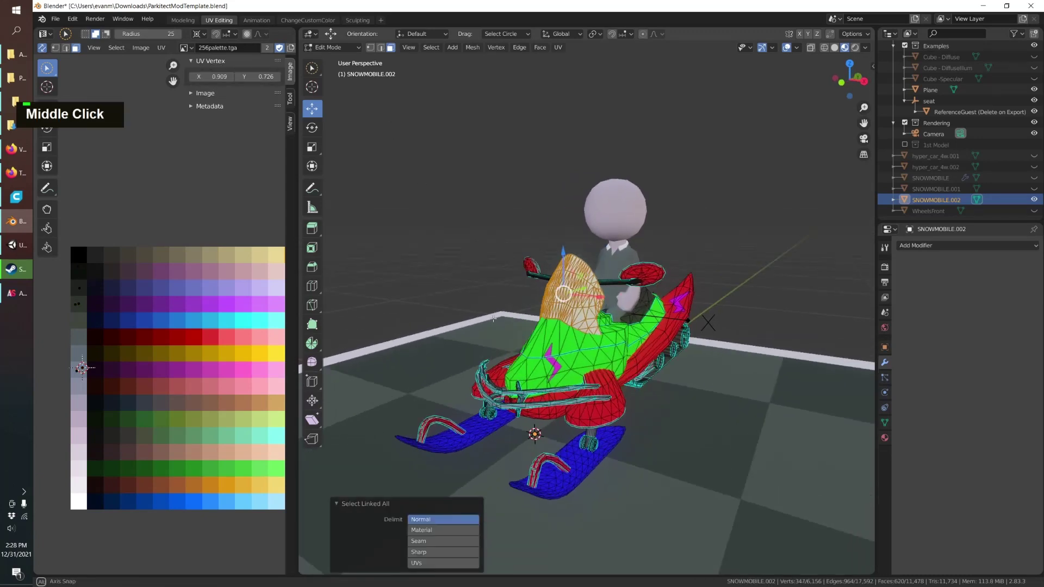
key("p")
left_click(497, 317)
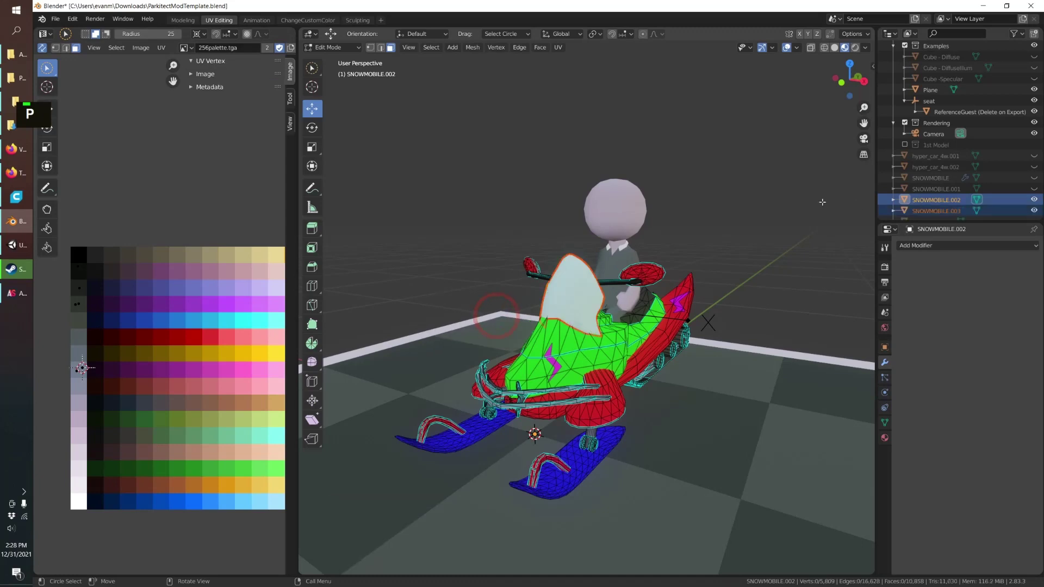
key("Tab")
- Rename the new SNOWMOBILE.003 object to 'glass' and check WheelsFront's visibility
left_click(933, 211)
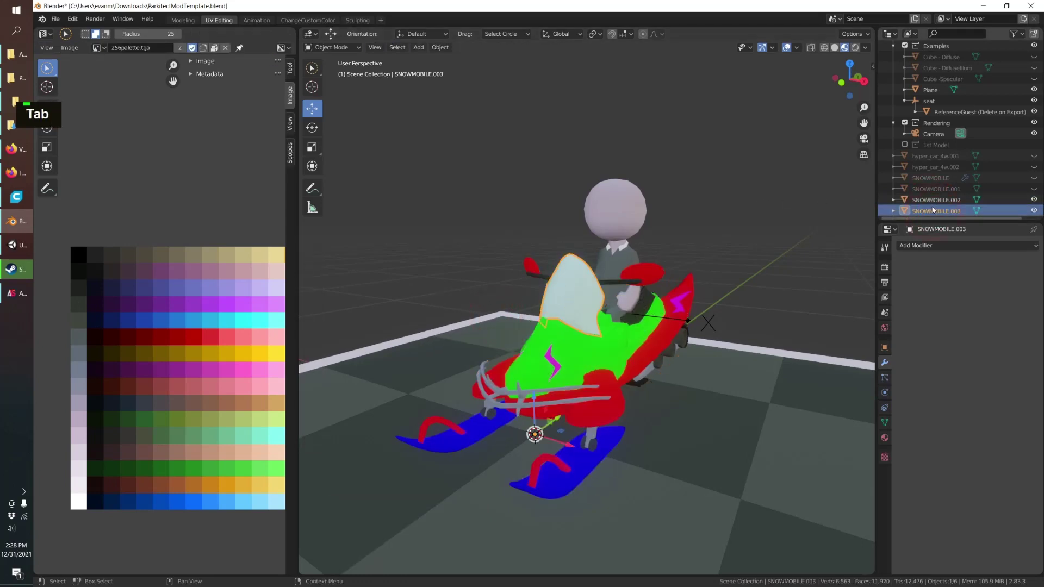
double_click(932, 209)
type("glass")
key("Return")
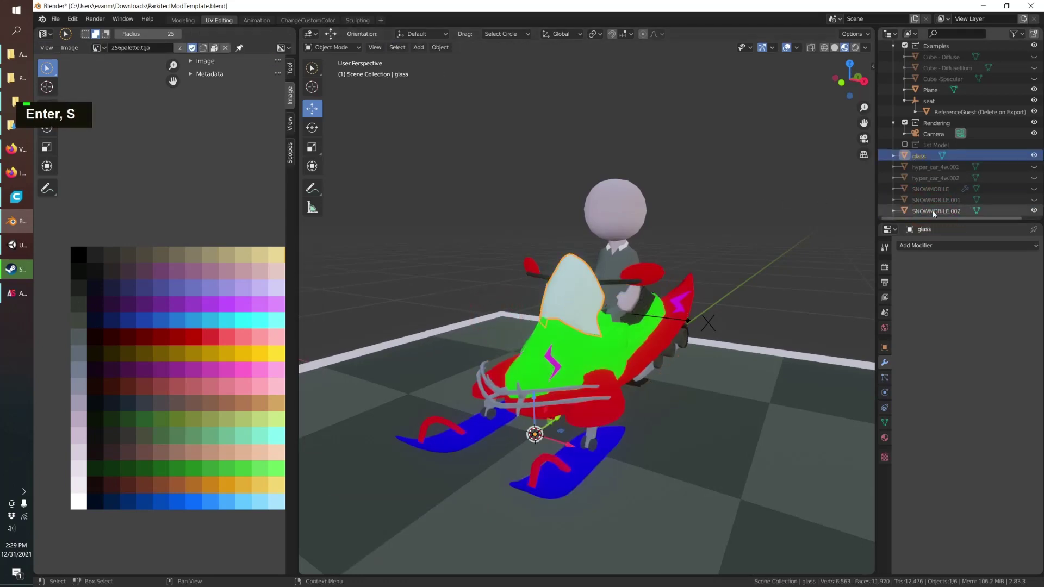
scroll(935, 185, "down", 1)
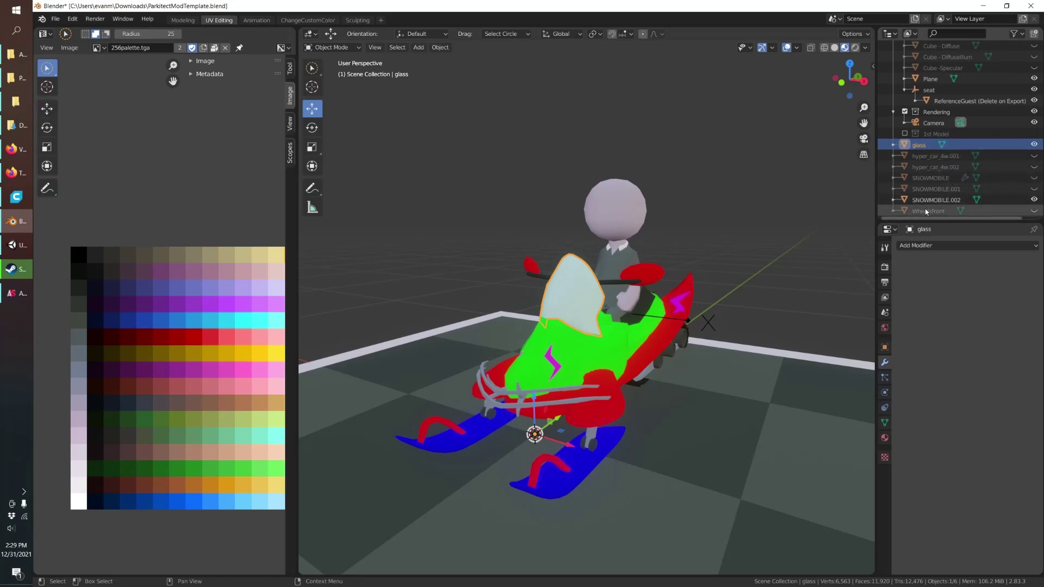
left_click(923, 211)
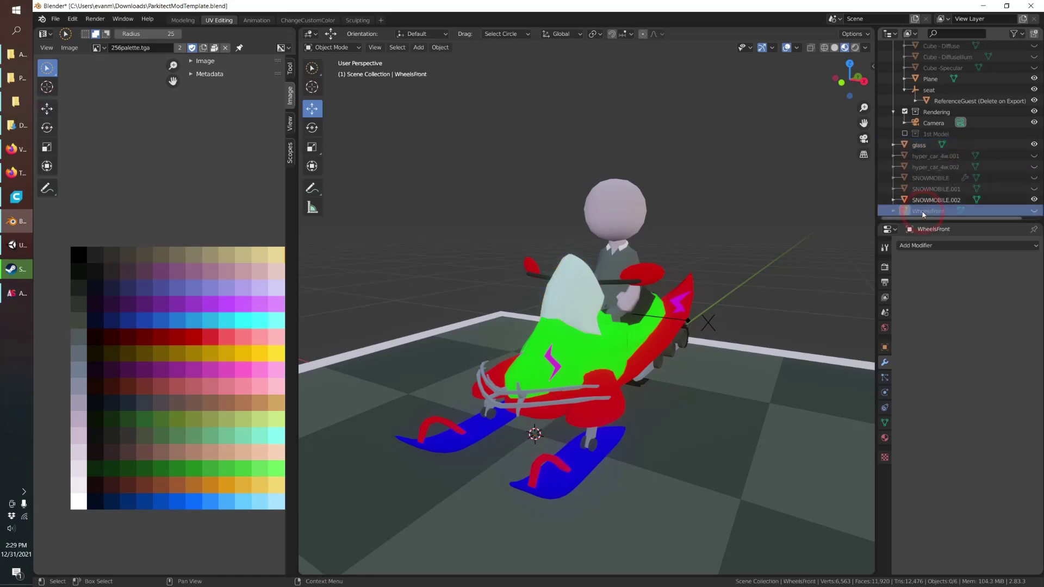
left_click(1033, 211)
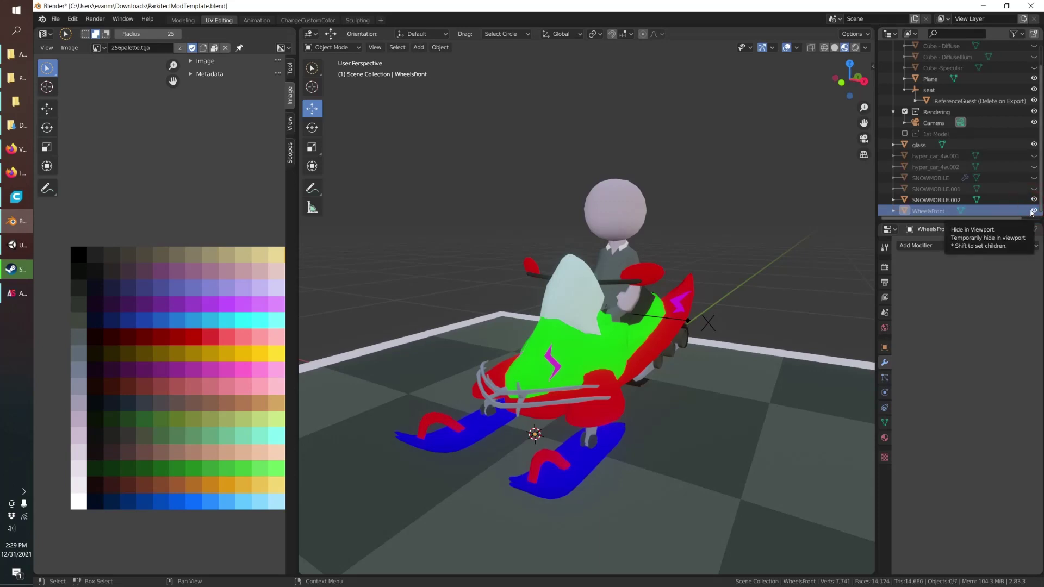
left_click(1033, 211)
- Delete the old WheelsFront object and split the front skis off SNOWMOBILE.002
right_click(1001, 213)
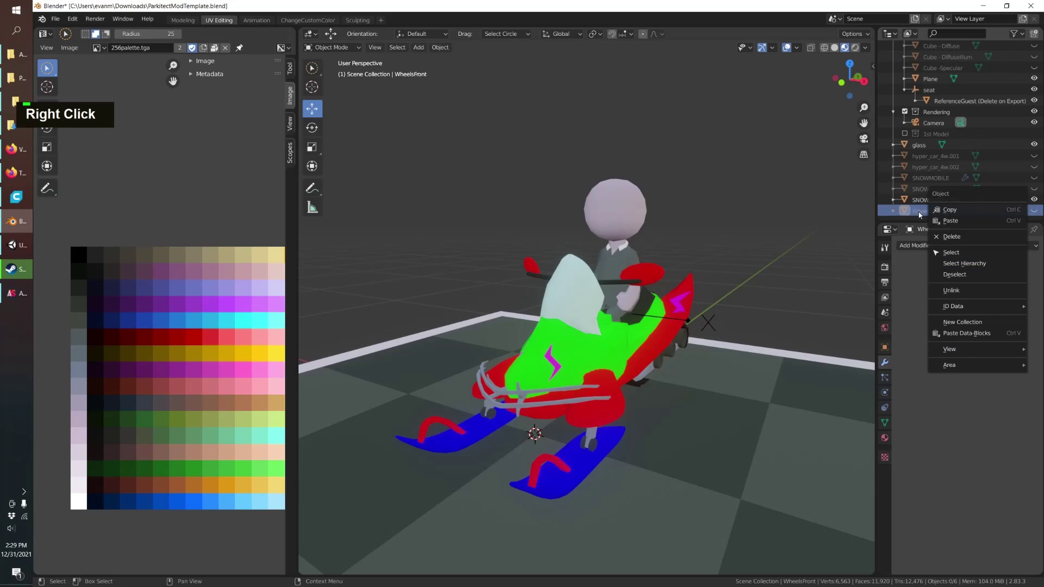
left_click(951, 236)
left_click(941, 208)
middle_click_drag(577, 326, 594, 332)
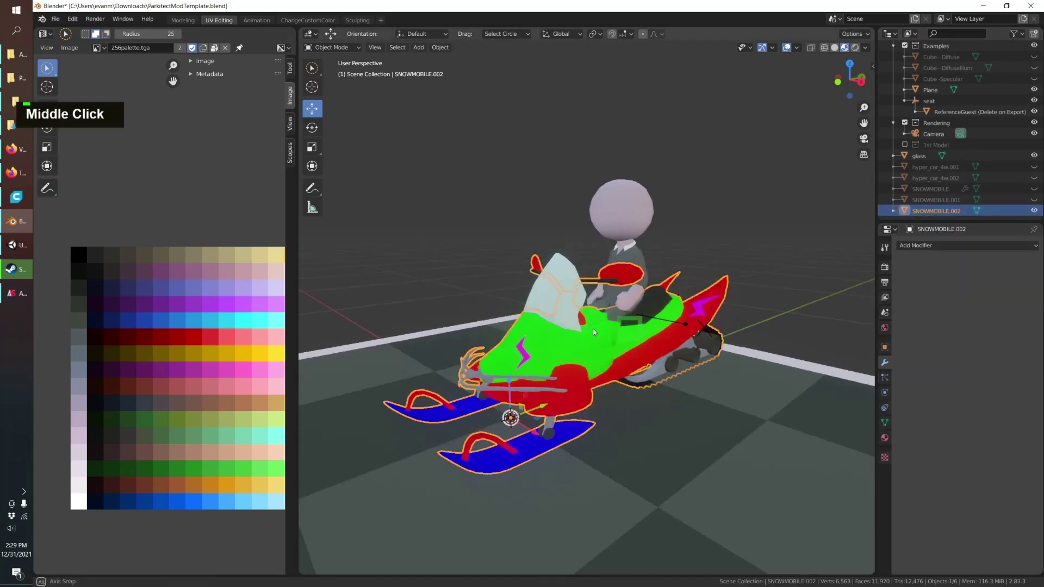
key("Tab")
key("c")
mouse_move(475, 435)
left_mouse_down()
mouse_move(535, 438)
mouse_move(513, 431)
left_mouse_up()
mouse_move(513, 432)
middle_mouse_down()
mouse_move(478, 424)
mouse_move(481, 414)
middle_mouse_up()
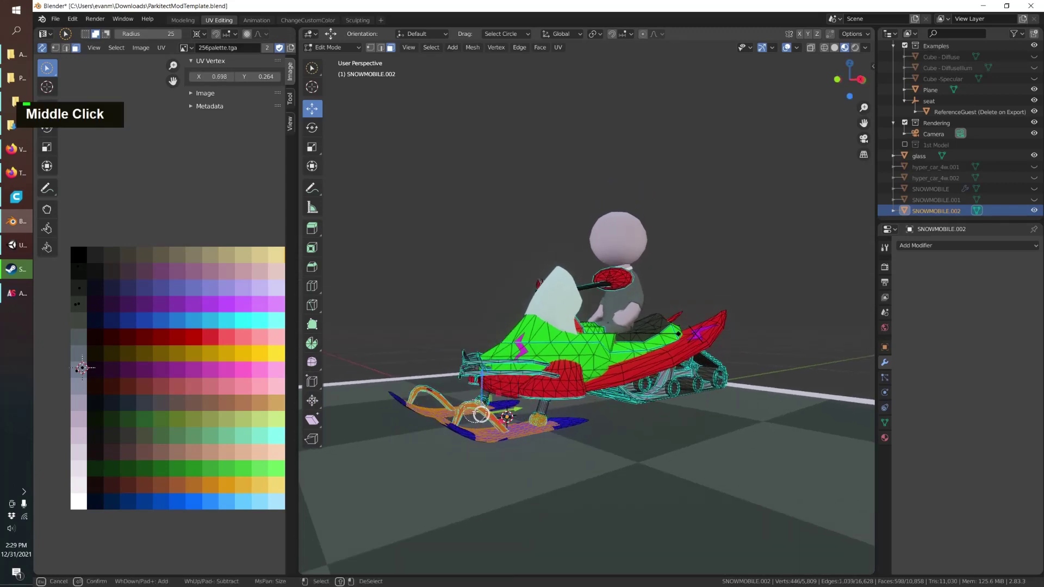
key("ctrl+l")
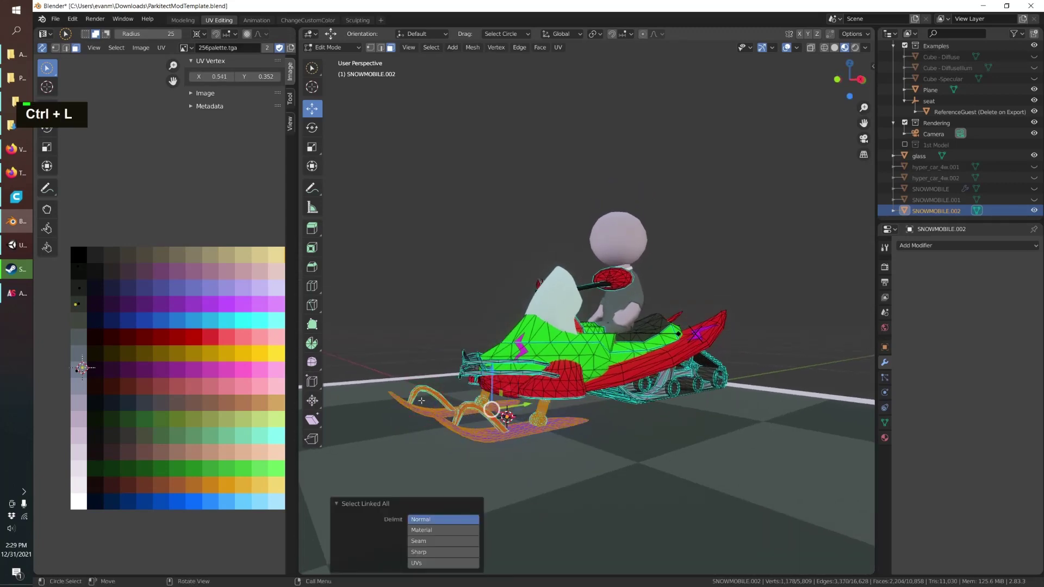
key("p")
left_click(421, 401)
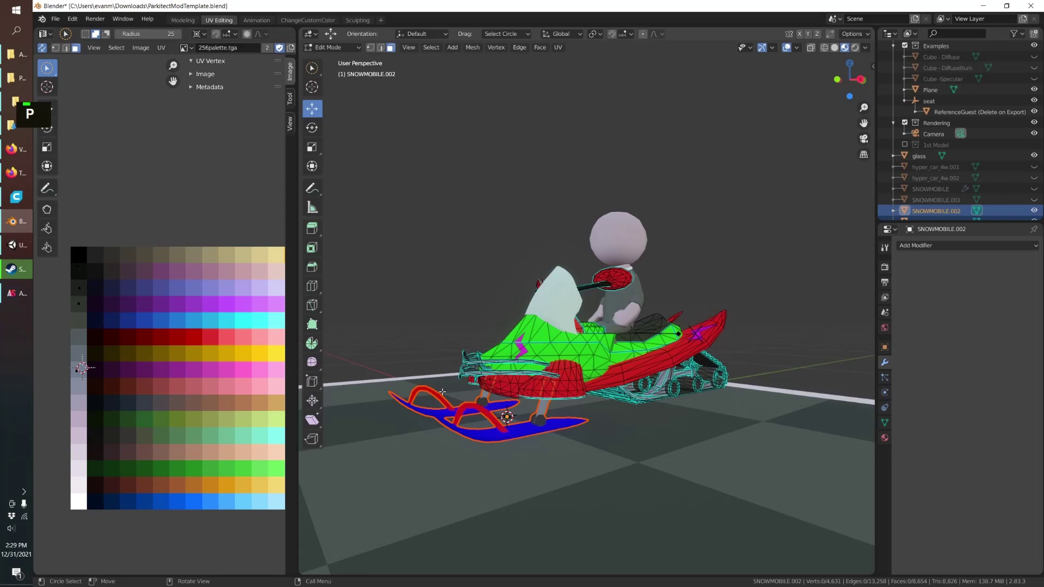
- Rename the new ski object SNOWMOBILE.003 to WheelsFront
scroll(946, 205, "down", 1)
middle_click_drag(680, 250, 688, 251)
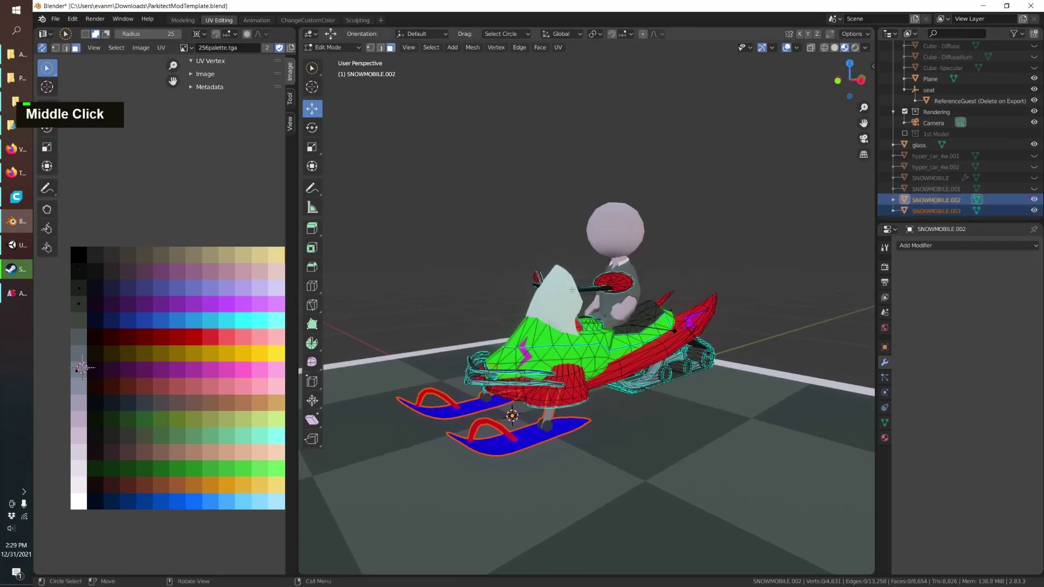
key("Tab")
left_click(950, 211)
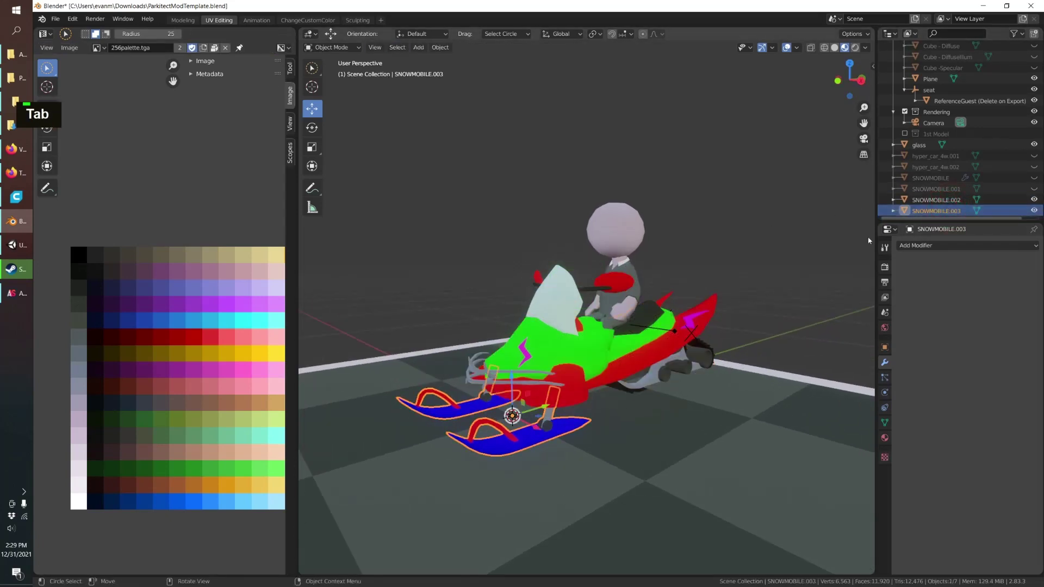
double_click(955, 210)
type("WheelsFront")
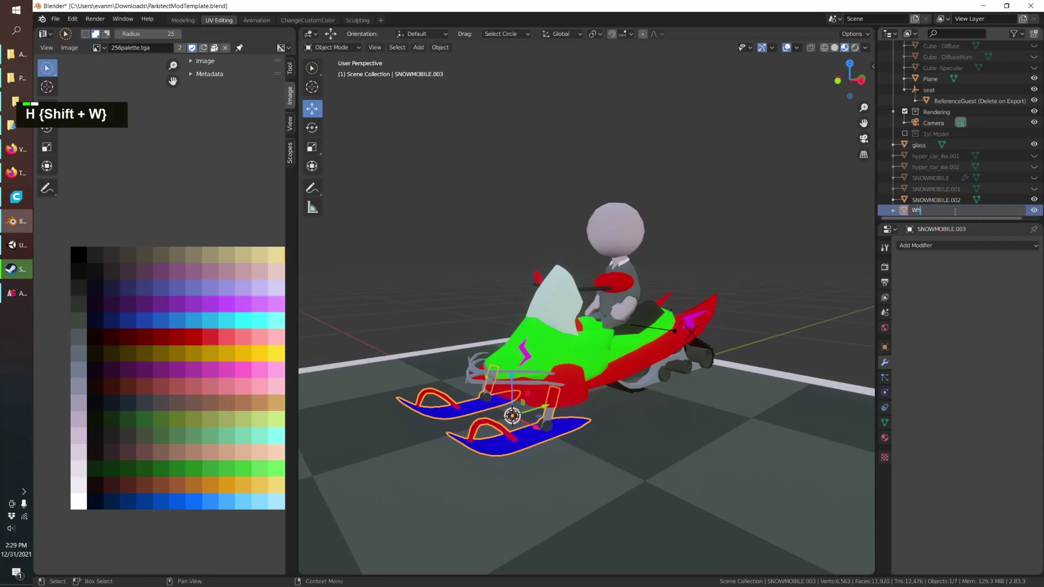
key("Return")
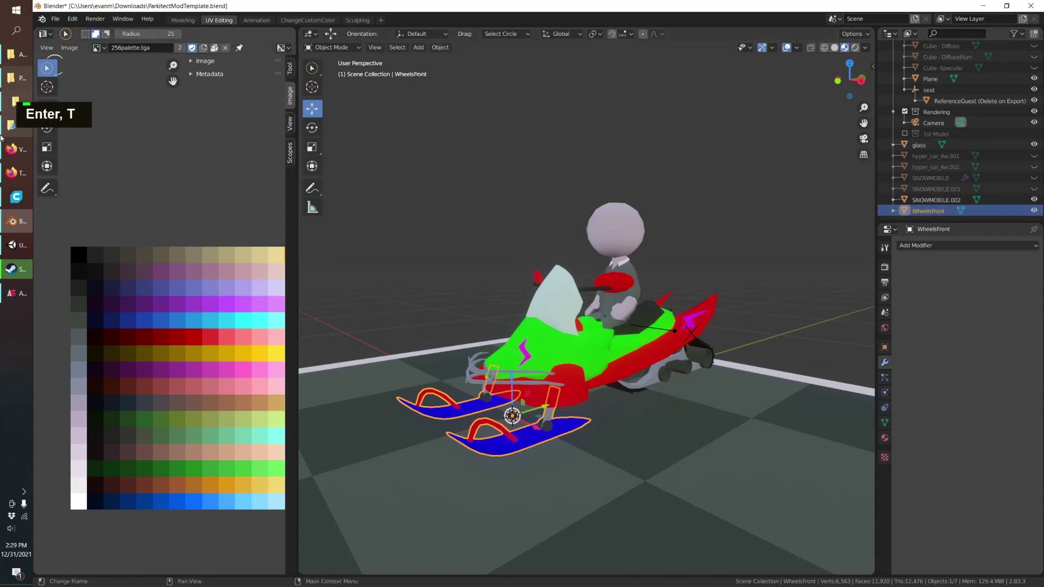
- Scroll the Parkitect wiki Trains page to the WheelsFront/WheelsBack paragraph and highlight the wheel note
left_click(12, 172)
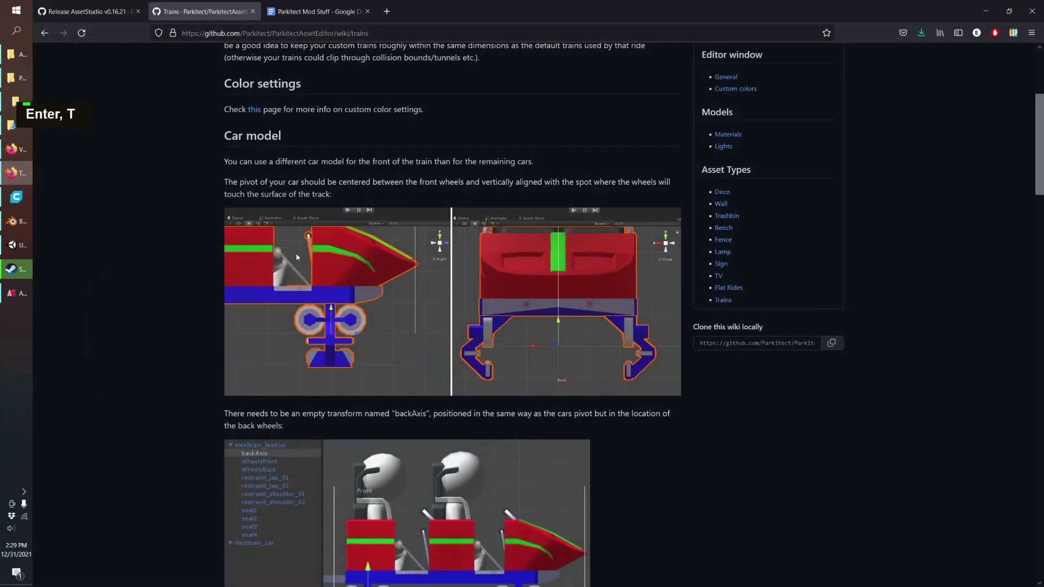
scroll(296, 253, "down", 3)
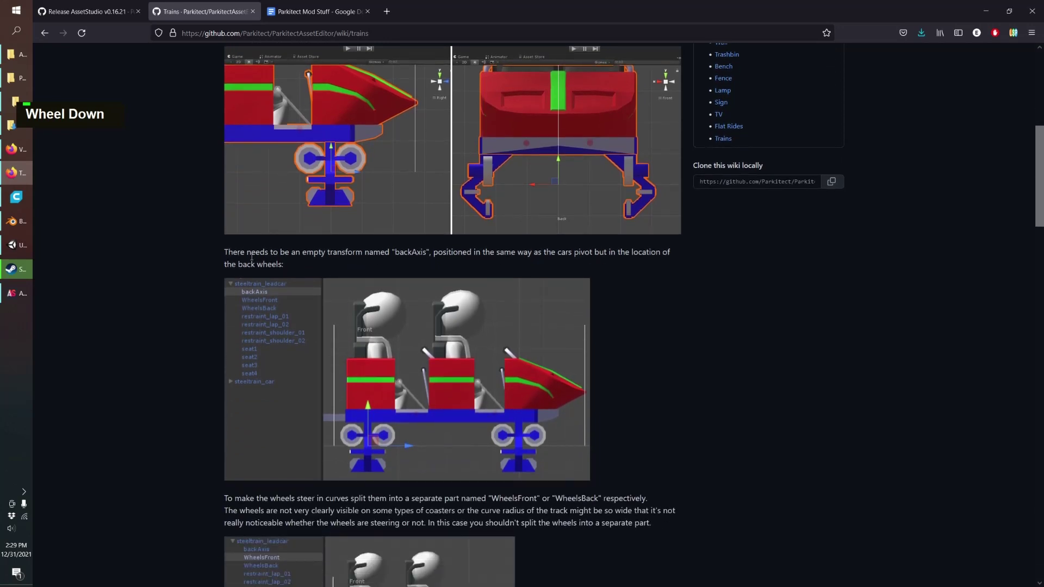
scroll(252, 258, "up", 1)
scroll(345, 510, "down", 3)
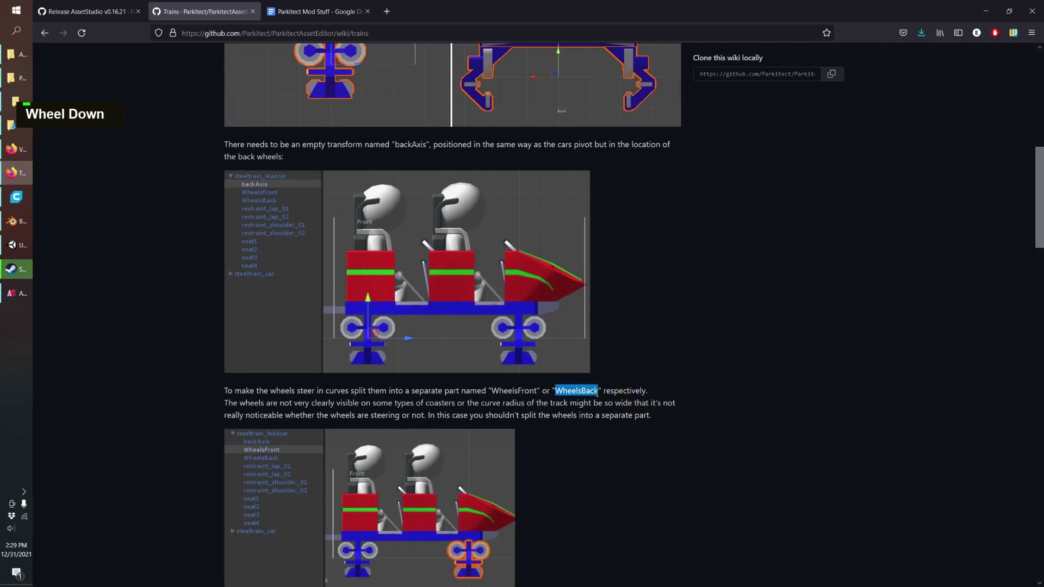
scroll(277, 415, "down", 1)
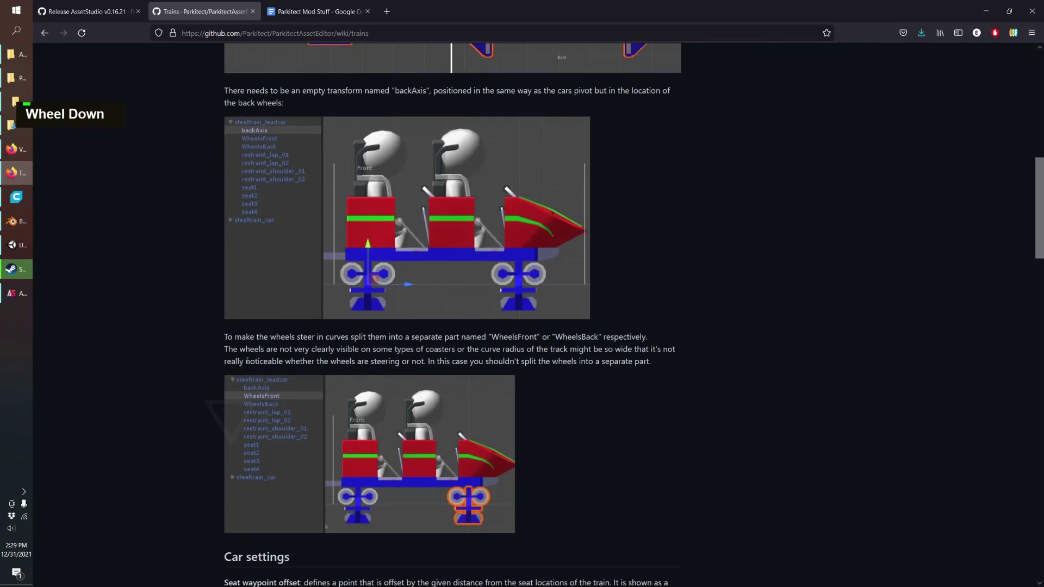
left_click_drag(282, 352, 366, 349)
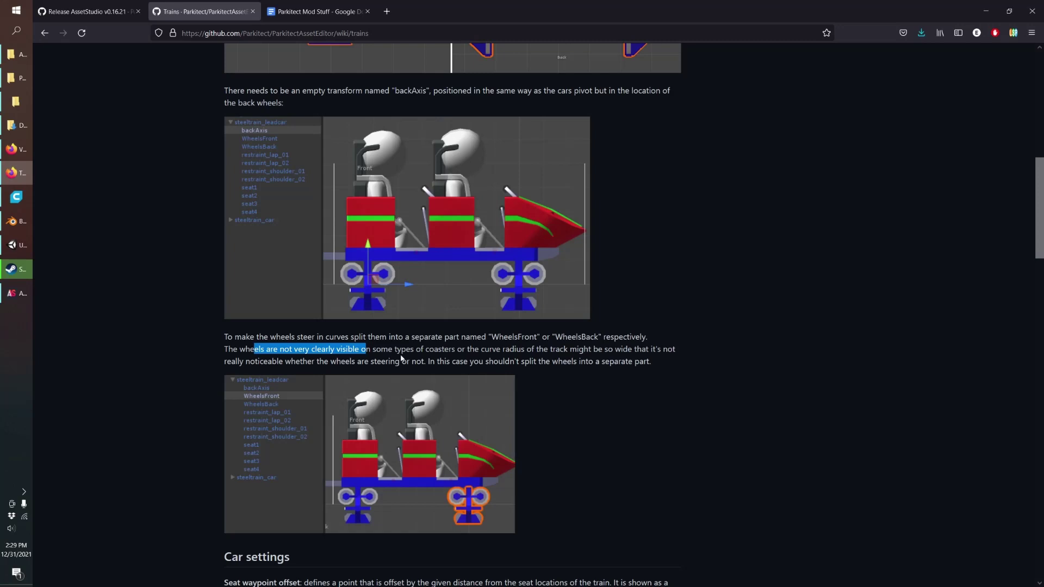
- Back in Blender, select seat, SNOWMOBILE.002, WheelsFront and glass together
left_click(986, 11)
middle_click_drag(771, 263, 554, 341)
scroll(494, 423, "down", 2)
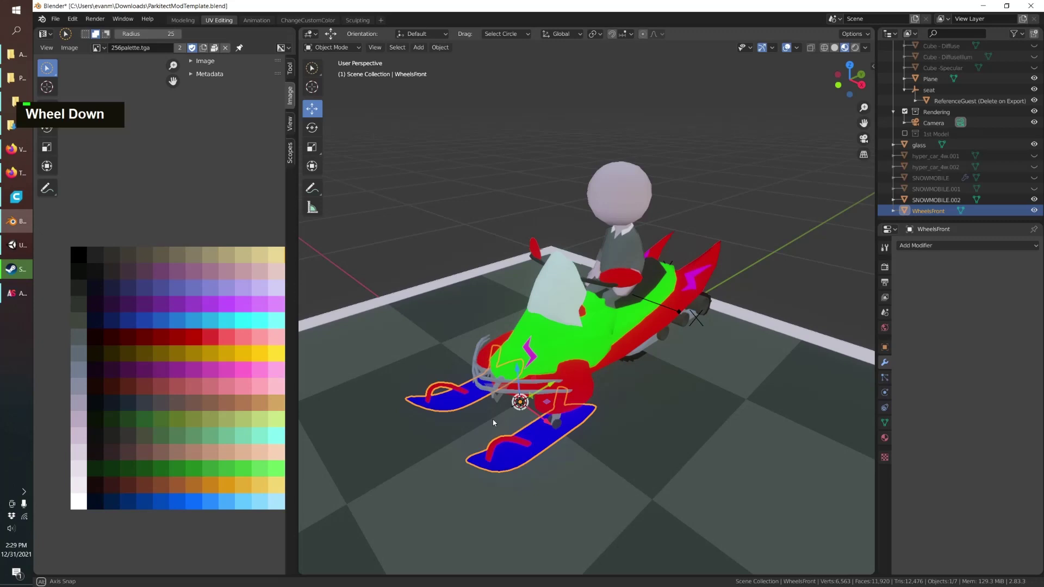
middle_click_drag(494, 422, 451, 380)
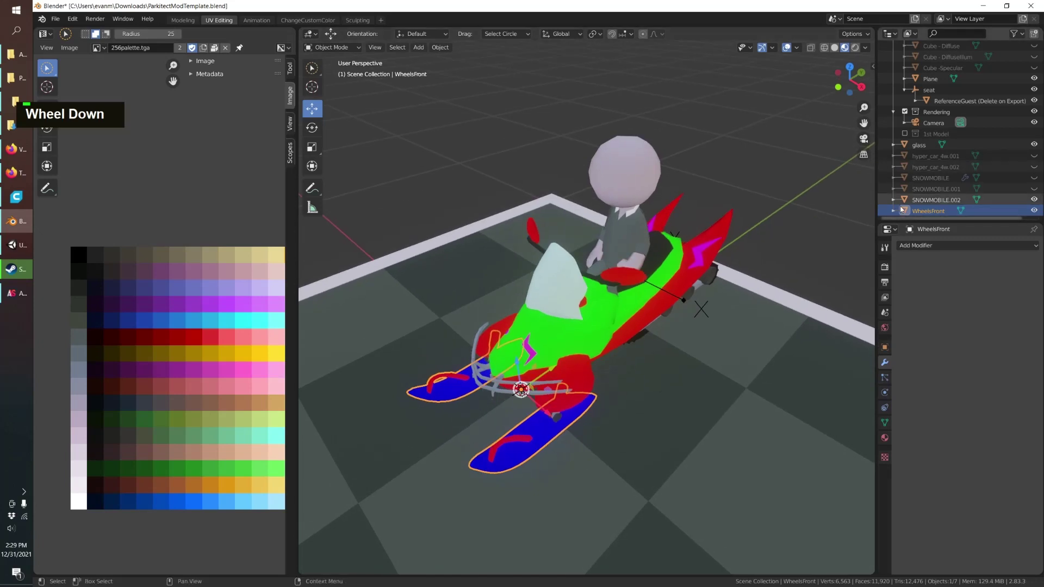
middle_click_drag(788, 194, 690, 170)
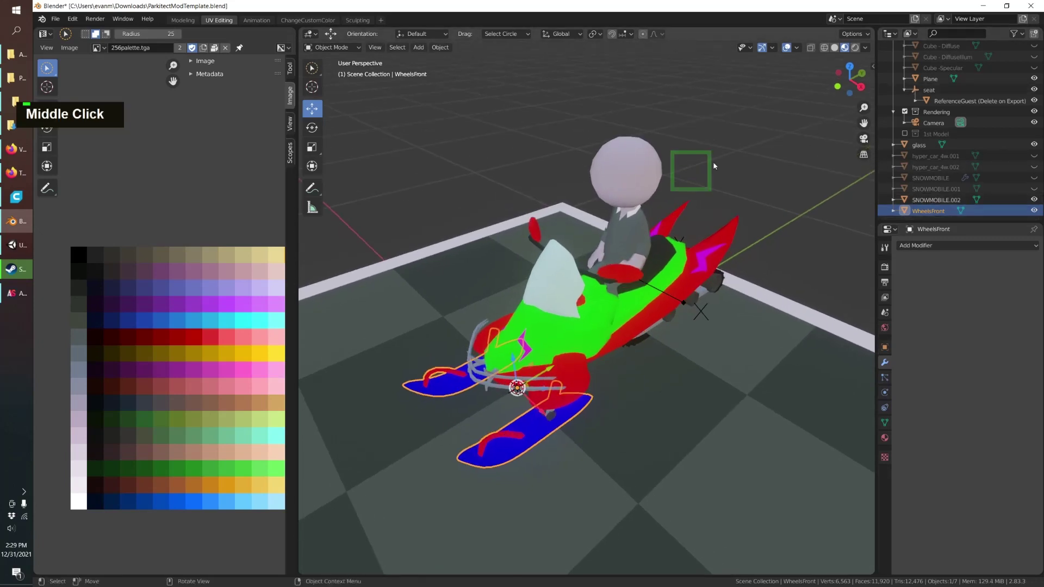
middle_click_drag(606, 231, 589, 249)
left_click(928, 90)
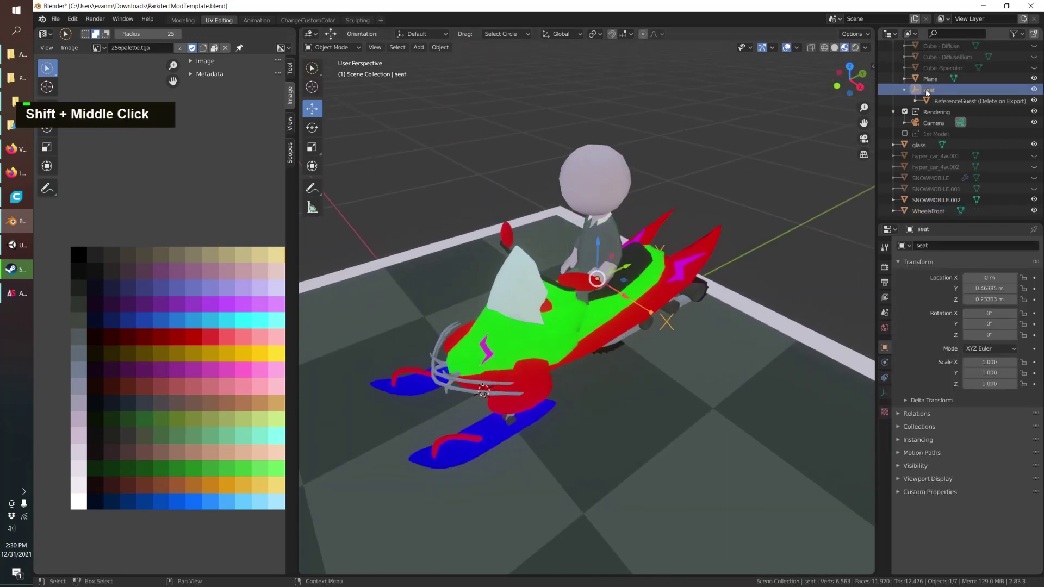
left_click(924, 201, "ctrl")
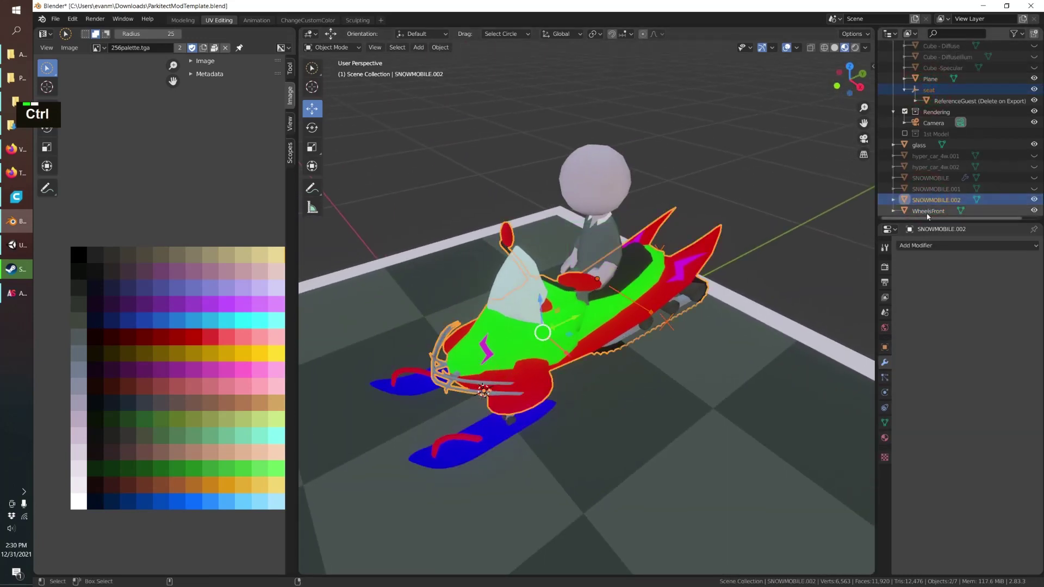
left_click(928, 211, "ctrl")
left_click(919, 145, "ctrl")
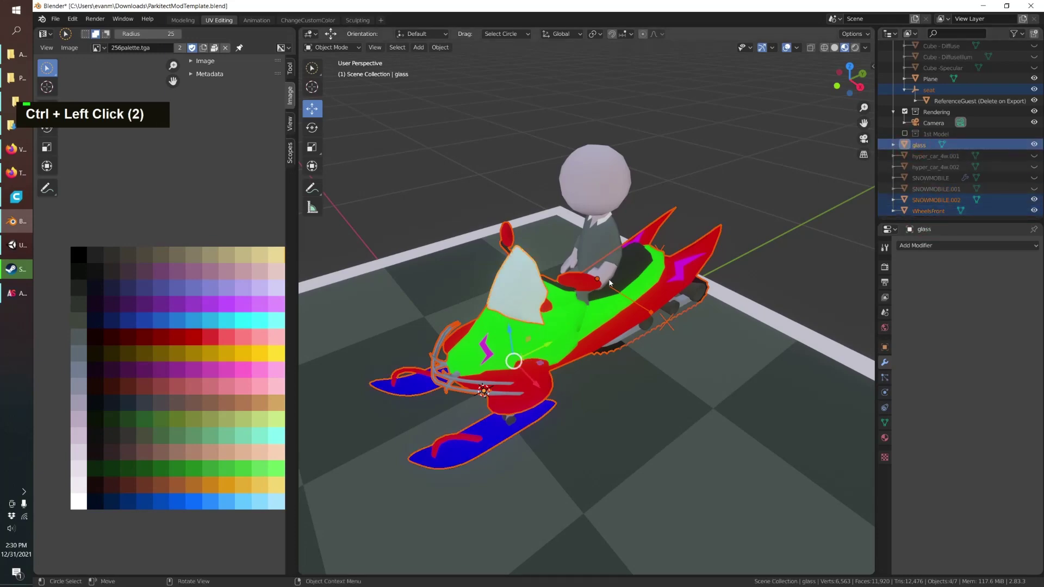
- Test-raise the selected parts along Z, then undo the move
middle_click_drag(506, 294, 525, 298)
left_click_drag(515, 349, 515, 326)
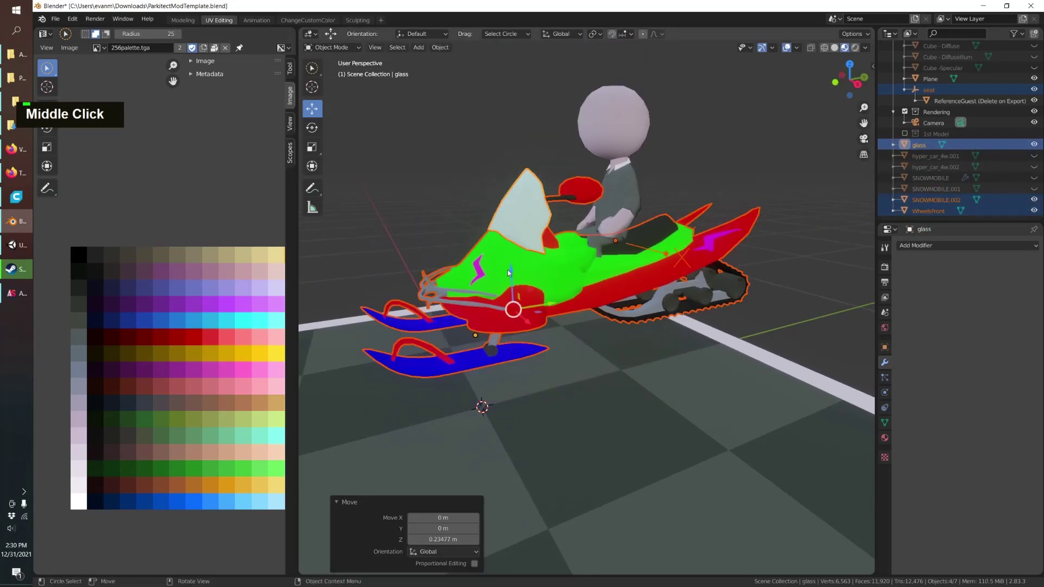
key("ctrl+z")
middle_click_drag(538, 326, 560, 283)
- Export only the selected objects as snowmobile.fbx to F:\UnityDev\FantasyTrains\Assets\Resources
double_click(56, 19)
mouse_move(71, 178)
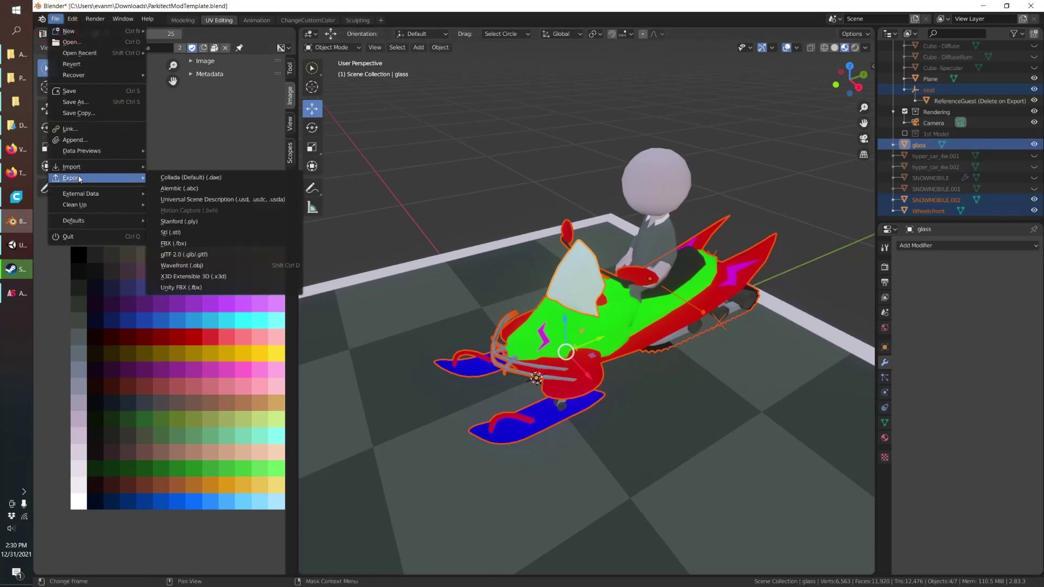
left_click(214, 250)
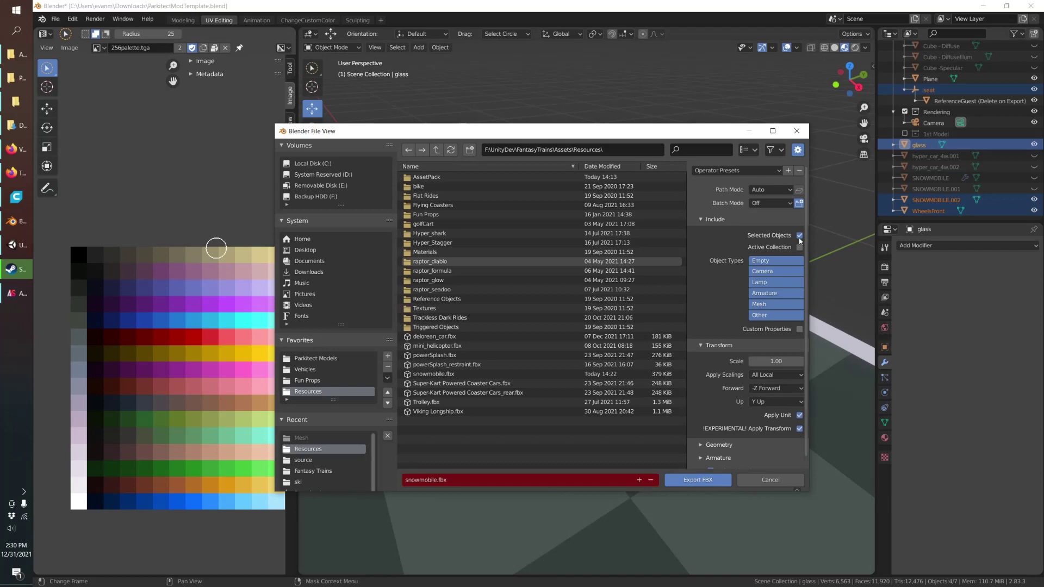
left_click(689, 481)
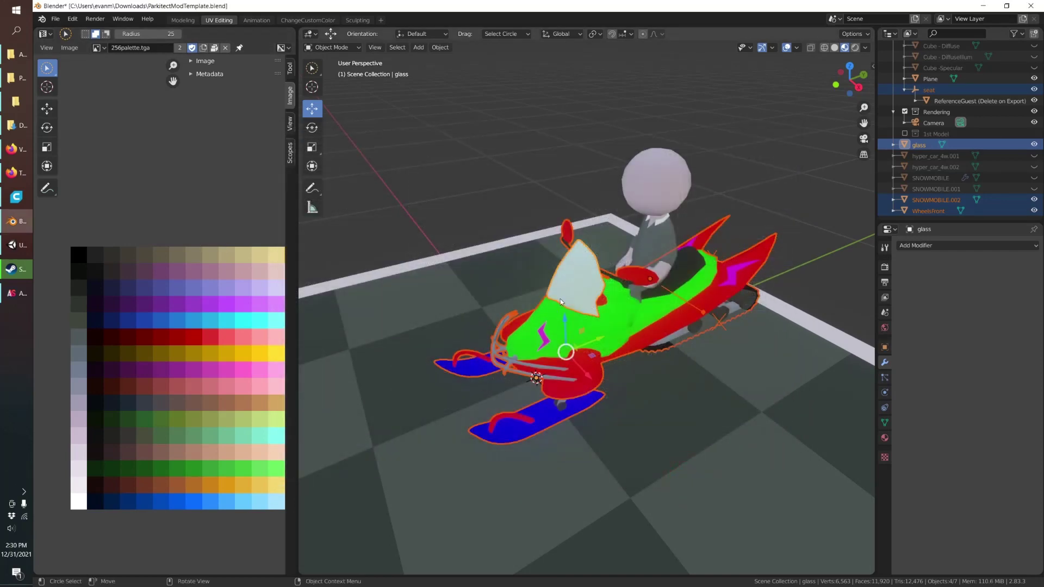
middle_click_drag(560, 298, 542, 305, "shift")
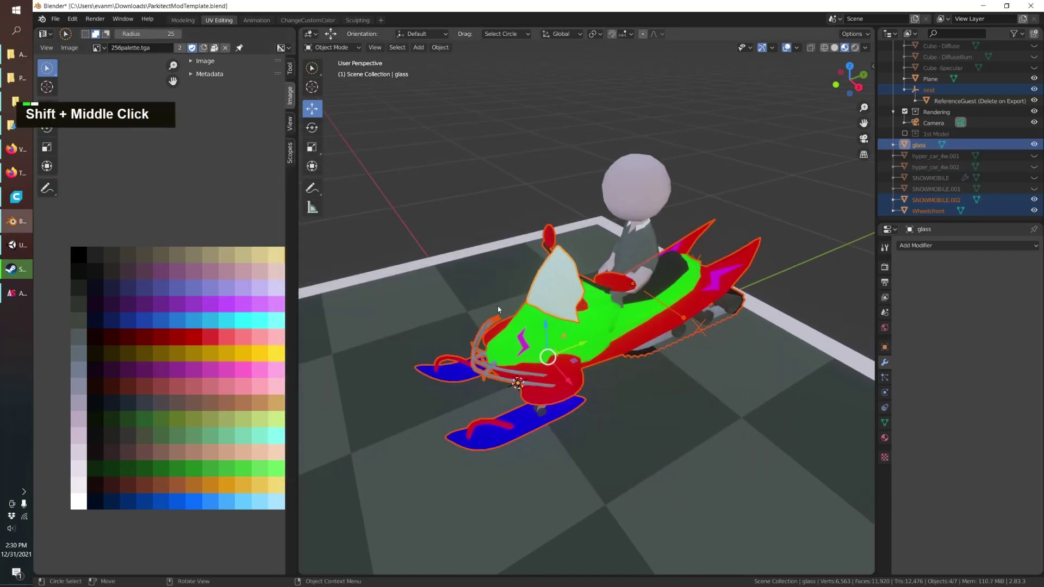
- Apply CustomColorsDiffuseTransparent from Assets/Resources/Materials to the snowmobile in the Scene view
left_click(21, 244)
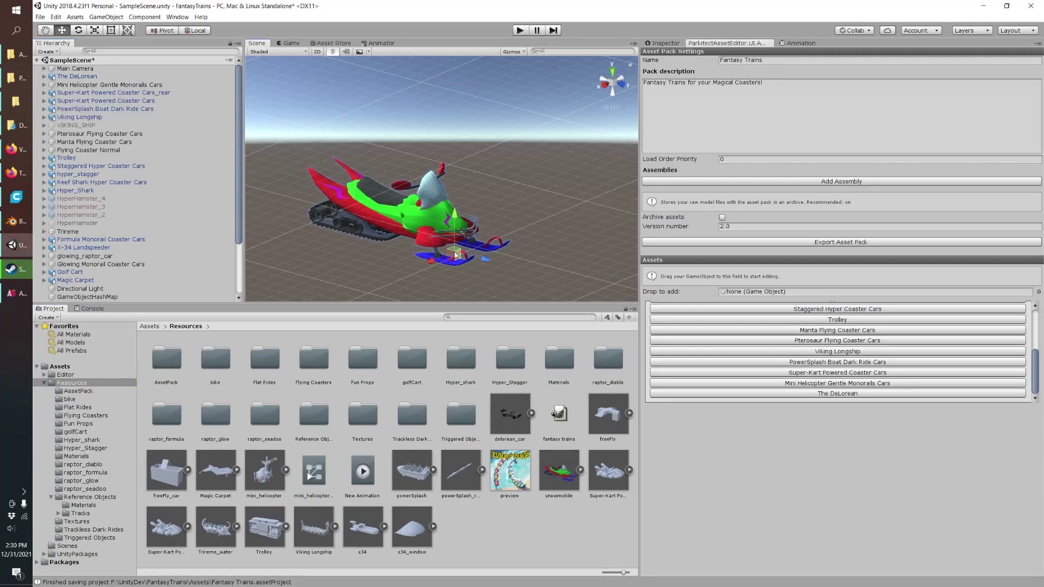
scroll(456, 255, "down", 5)
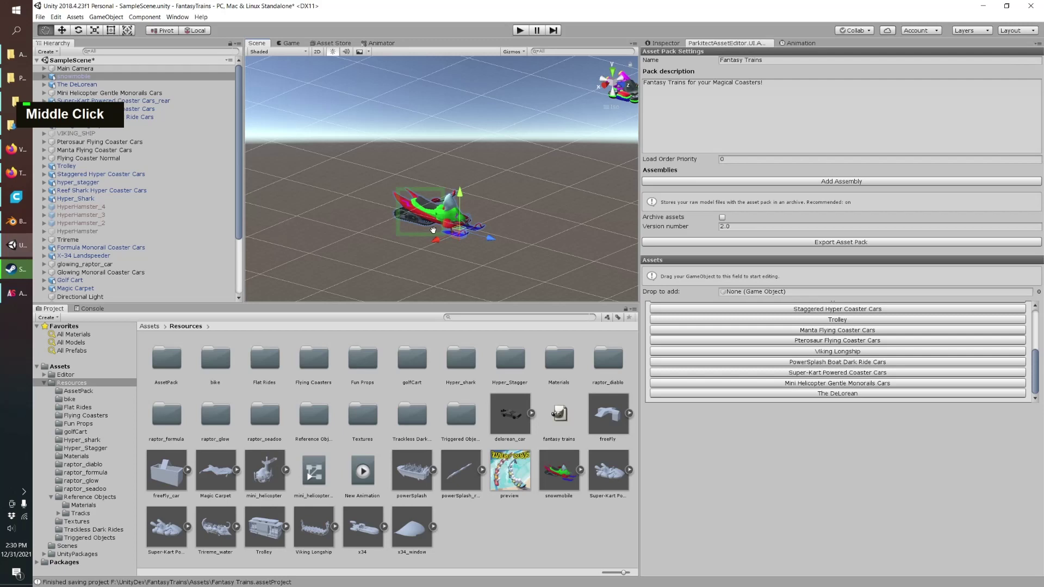
scroll(479, 198, "up", 2)
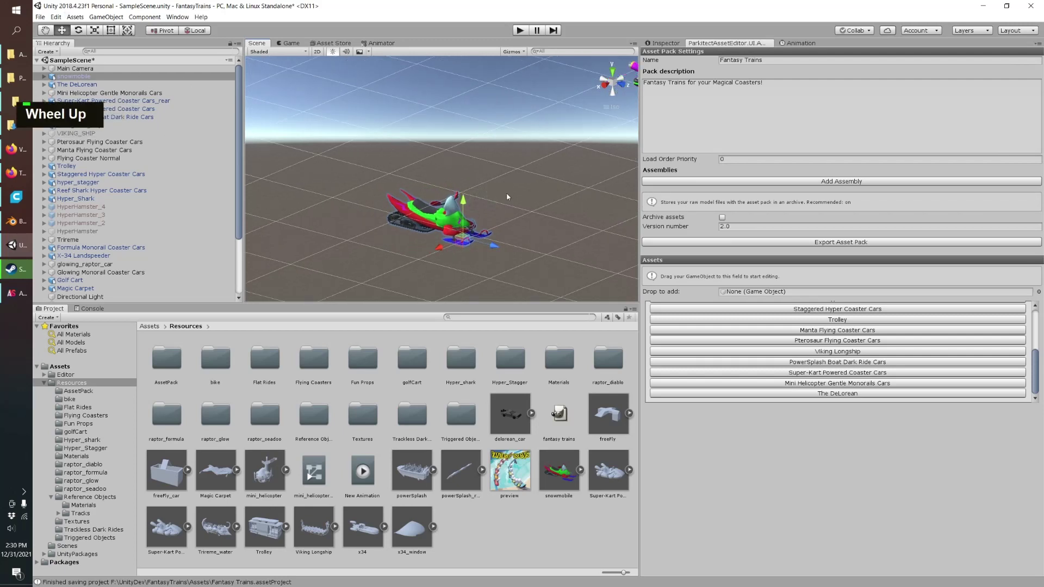
scroll(1039, 363, "up", 3)
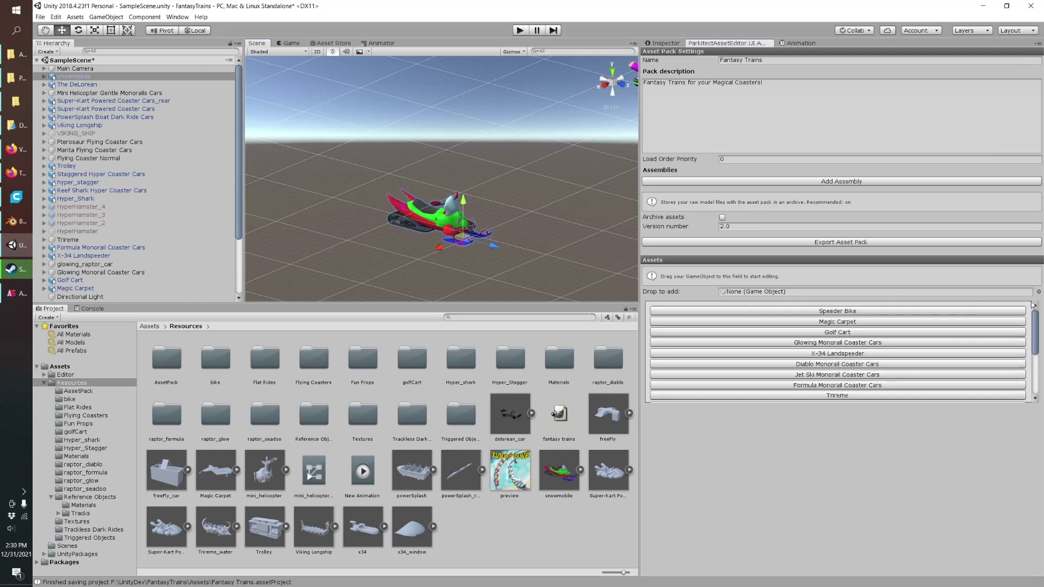
scroll(1038, 362, "down", 3)
scroll(445, 211, "up", 1)
scroll(445, 211, "up", 1)
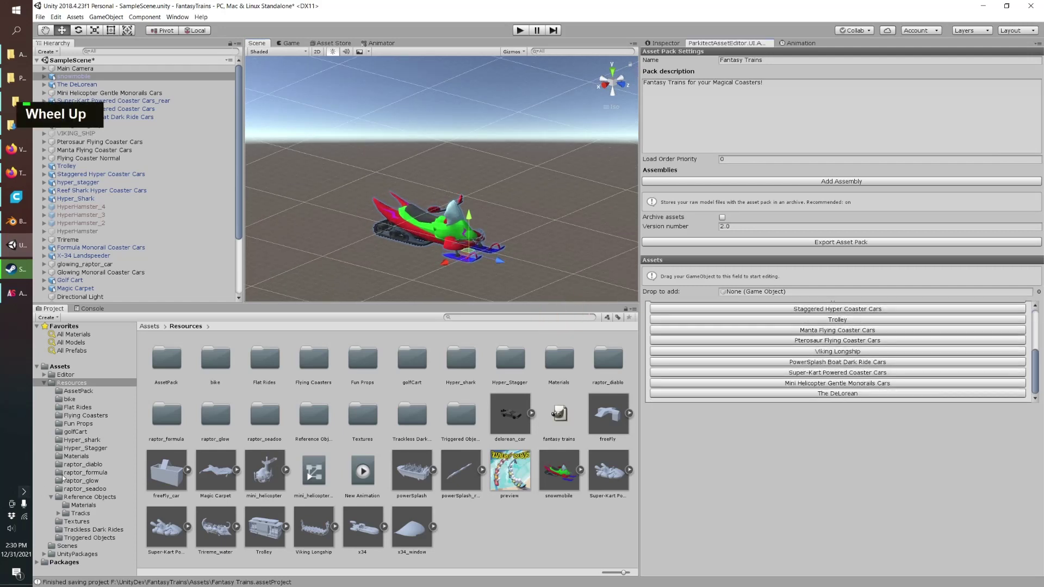
left_click(76, 456)
left_click(250, 360)
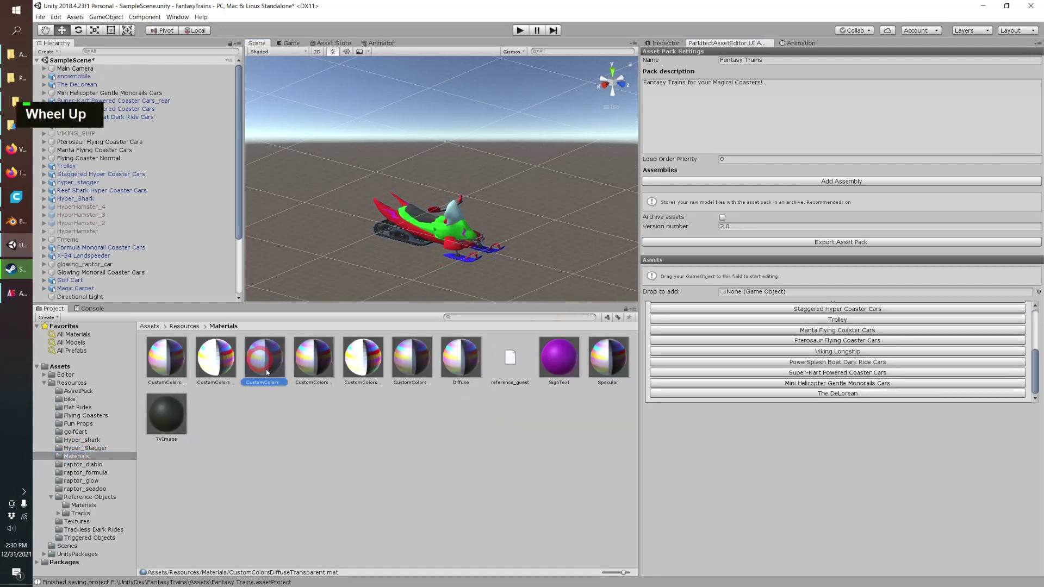
left_click_drag(260, 364, 438, 219)
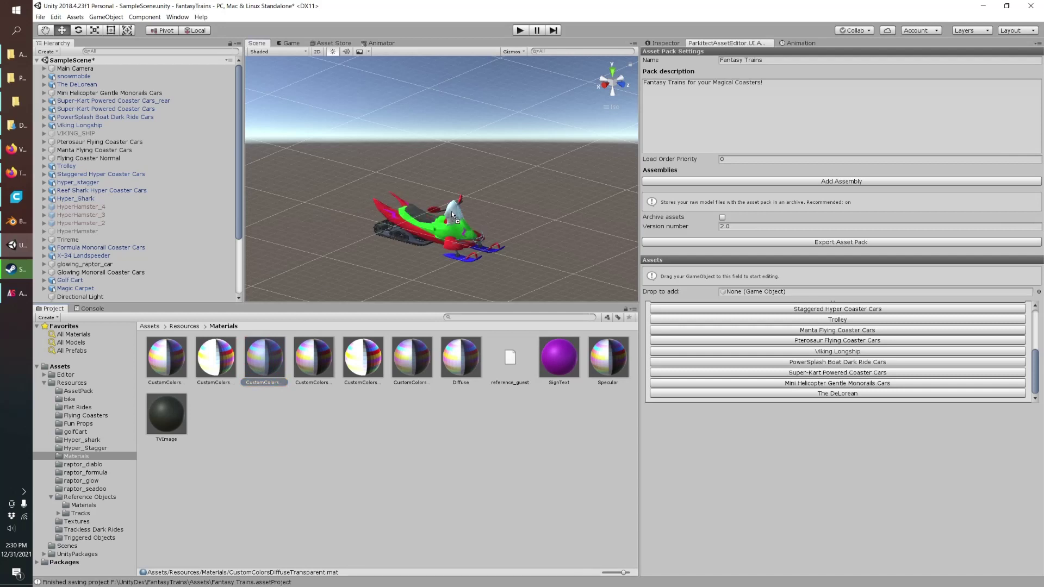
mouse_move(495, 212)
right_mouse_down()
mouse_move(475, 235)
mouse_move(487, 229)
right_mouse_up()
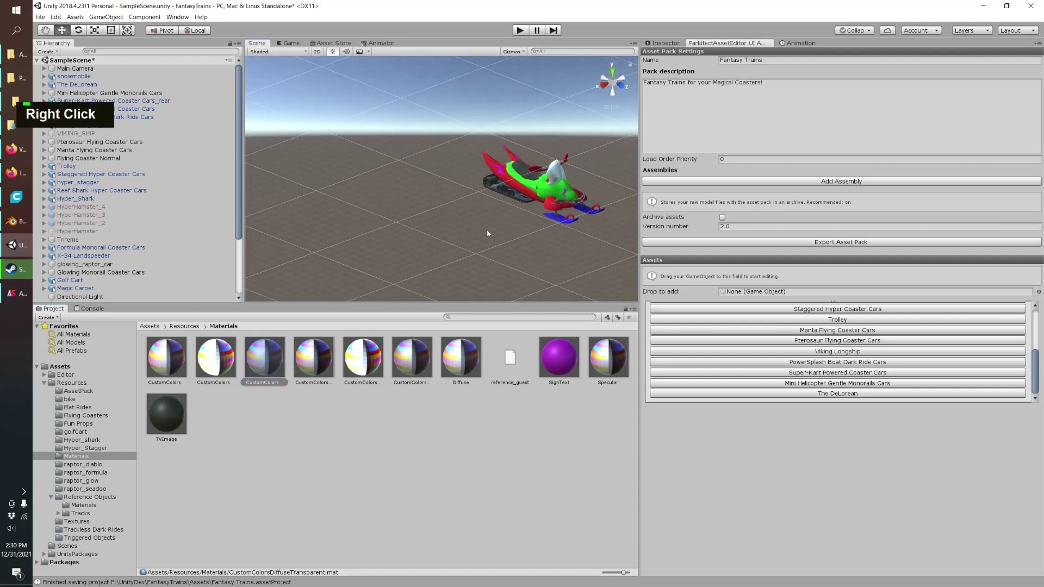
middle_click_drag(487, 230, 416, 254, "shift")
- Add the snowmobile to the asset pack, rename it Snowmobile, and make it a Train
left_click(93, 77)
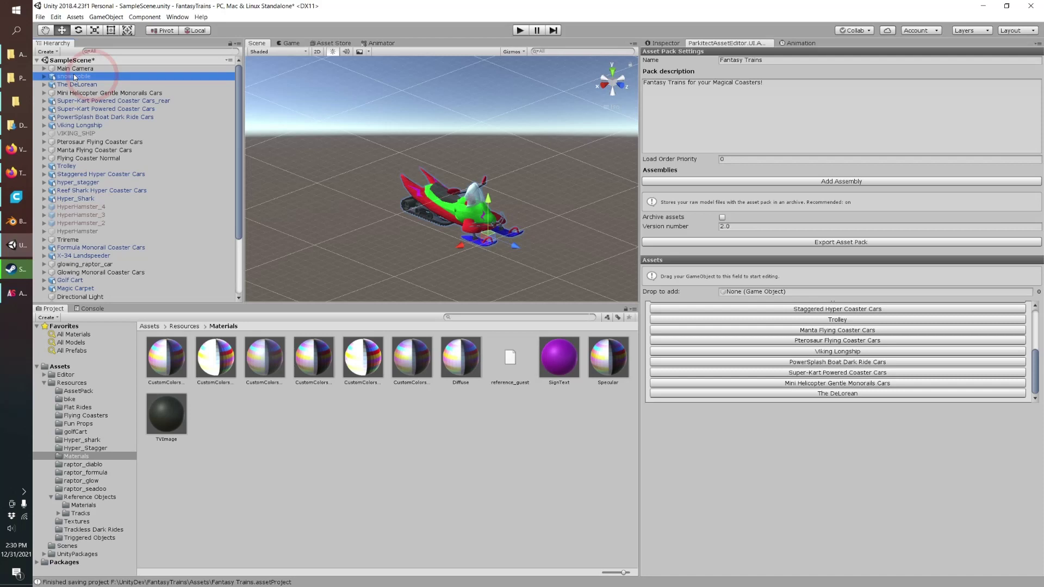
left_click_drag(93, 77, 775, 295)
scroll(824, 380, "down", 2)
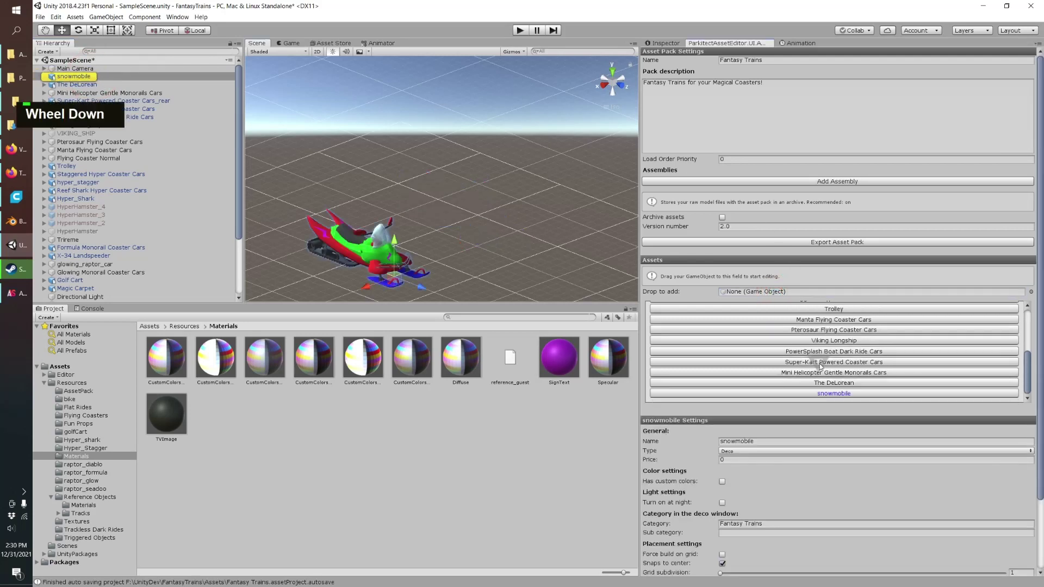
double_click(722, 442)
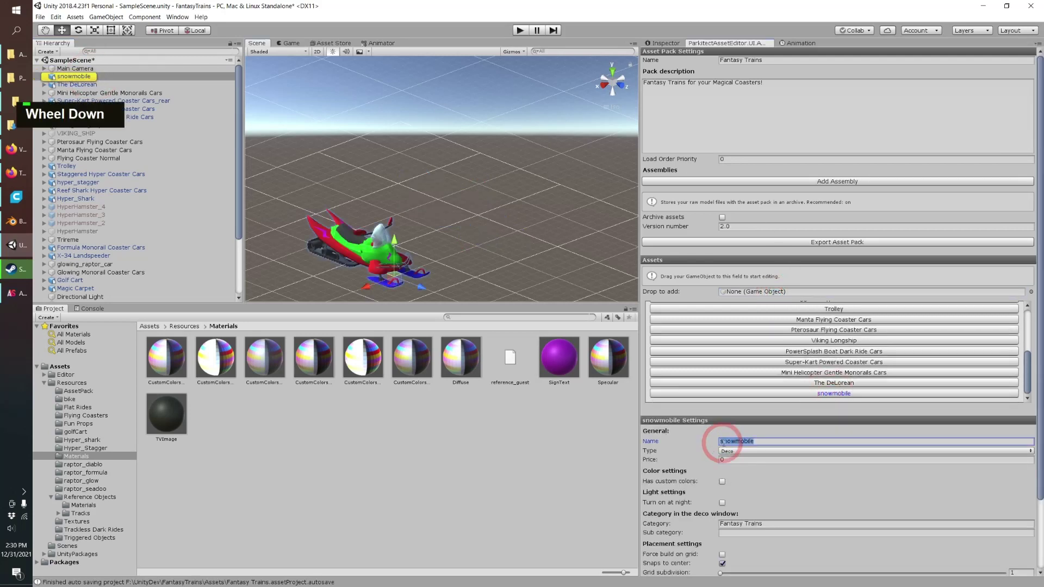
key("Delete")
type("S")
left_click(733, 452)
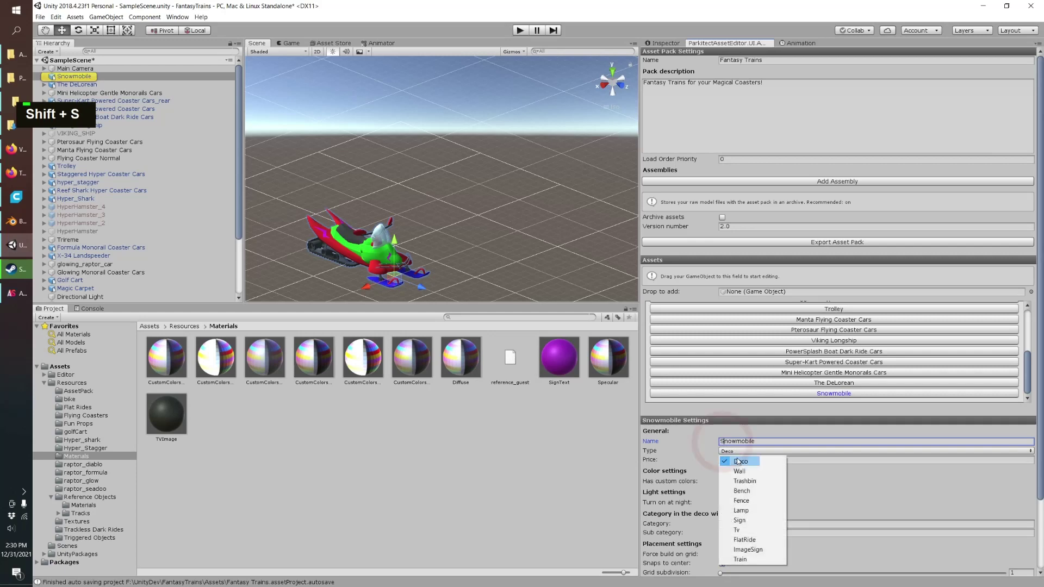
left_click(741, 559)
scroll(731, 466, "down", 2)
- Enable custom colours with four colour slots and make Color 1 orange
left_click(722, 421)
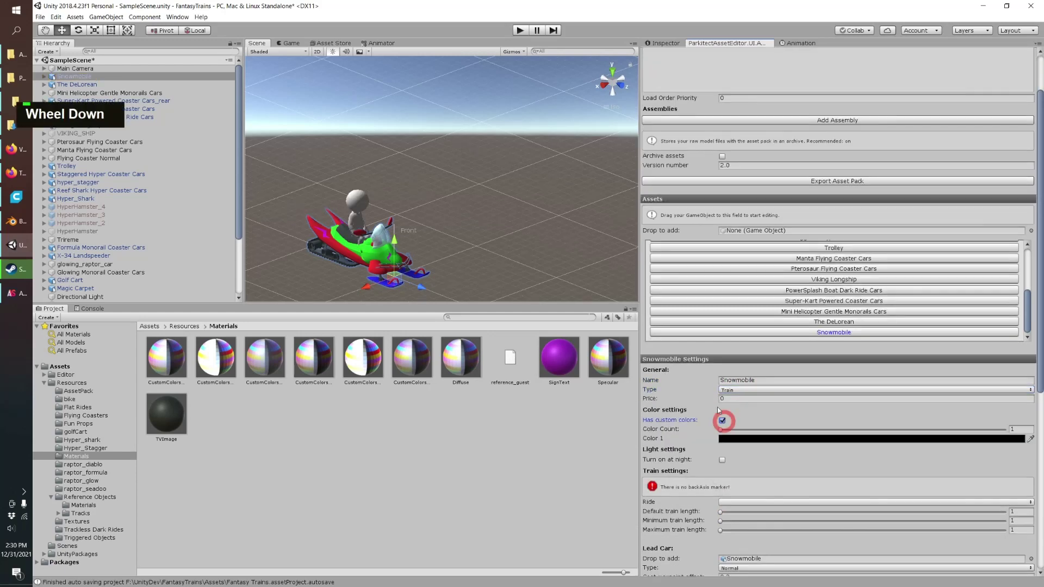
left_click_drag(742, 429, 1020, 430)
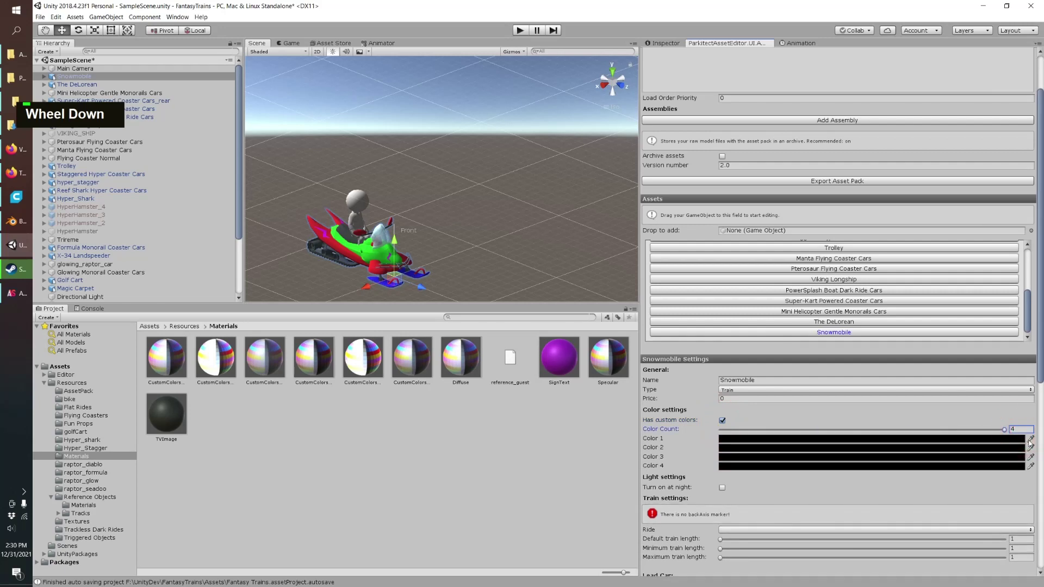
double_click(788, 439)
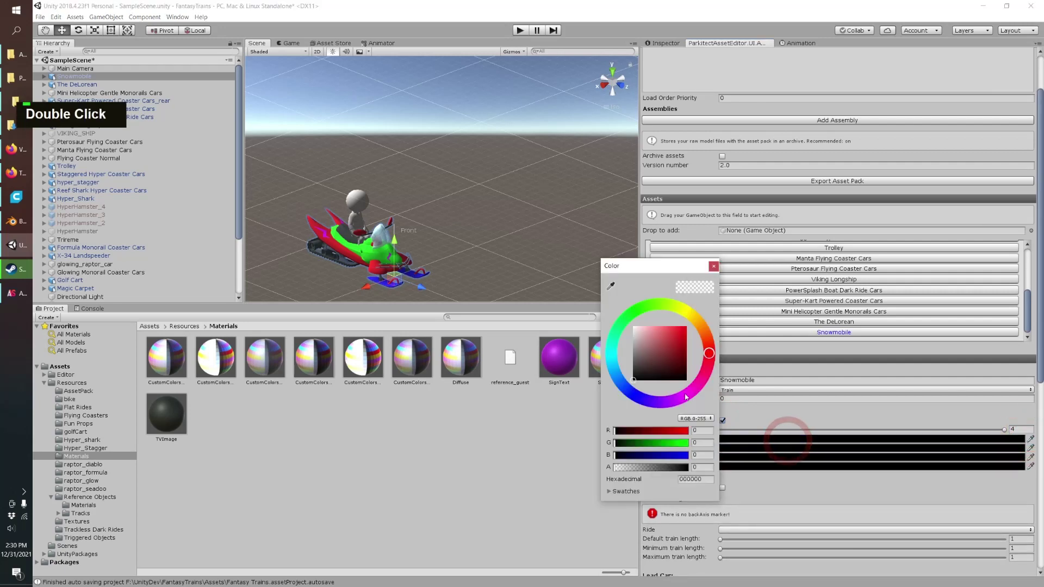
left_click(701, 326)
left_click(686, 327)
- Set Colors 2, 3 and 4 to red, yellow and cyan
left_click(764, 448)
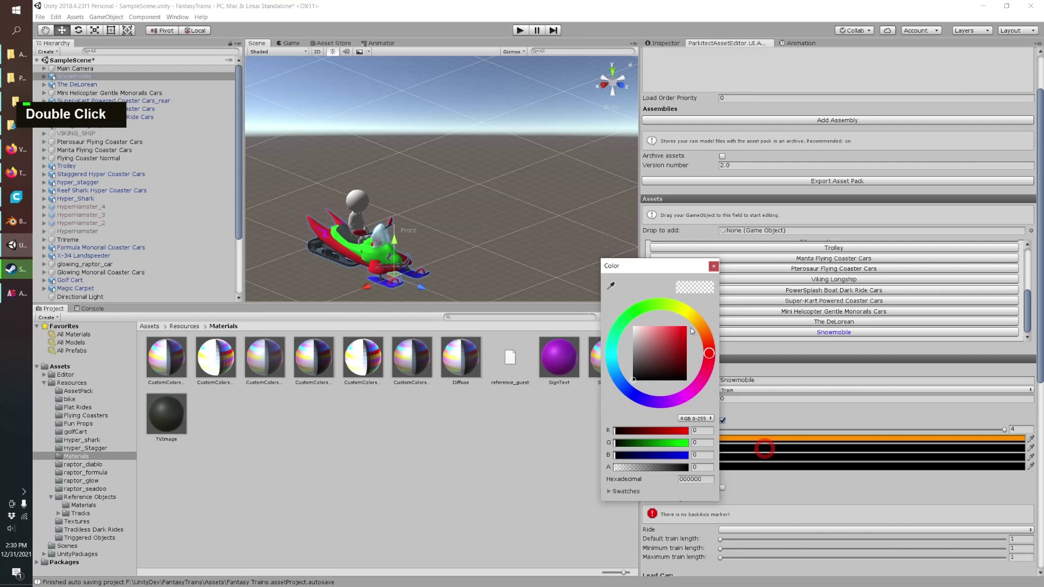
left_click(686, 327)
left_click(734, 460)
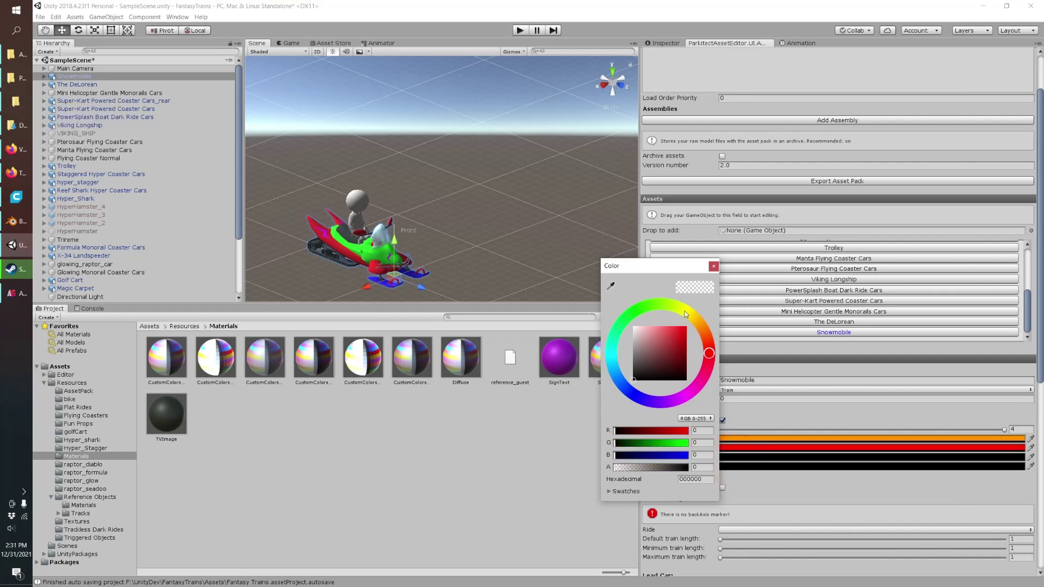
left_click(685, 311)
double_click(686, 326)
left_click(745, 464)
left_click(611, 351)
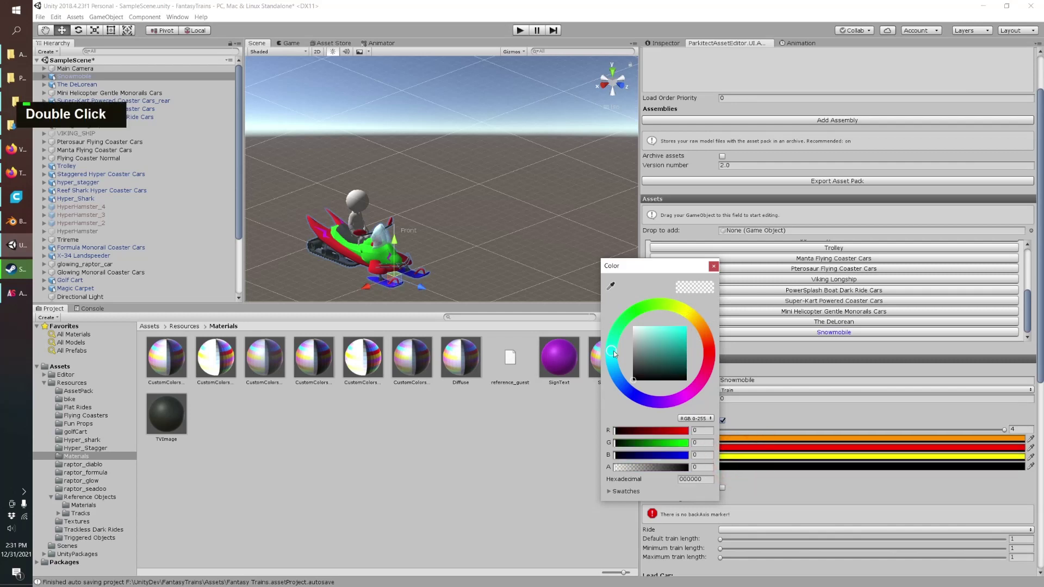
left_click(677, 332)
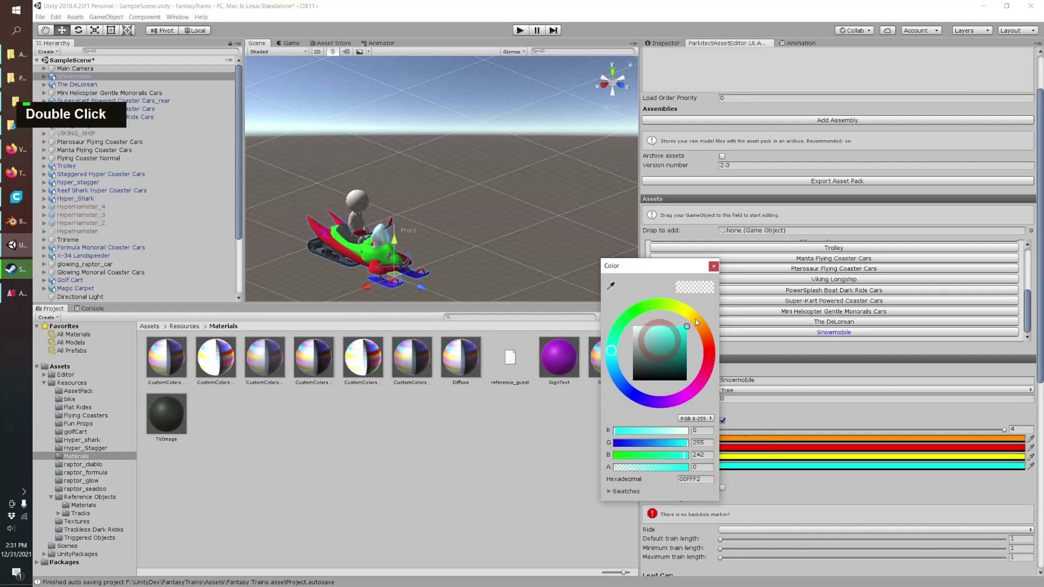
left_click(713, 266)
scroll(702, 454, "down", 3)
scroll(701, 454, "down", 2)
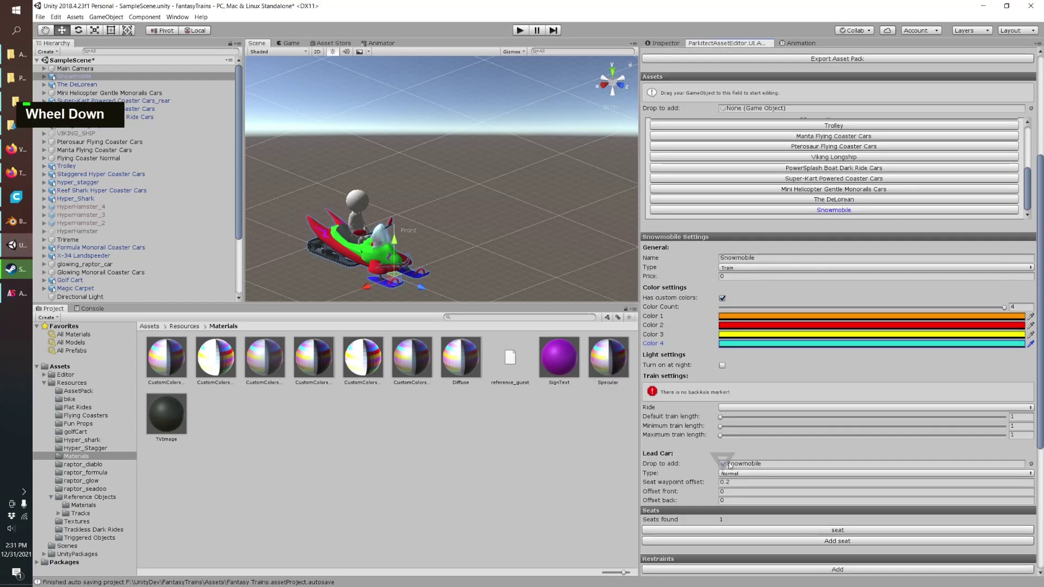
- Create an empty child object under Snowmobile named backAxis
middle_click_drag(288, 181, 345, 165, "shift")
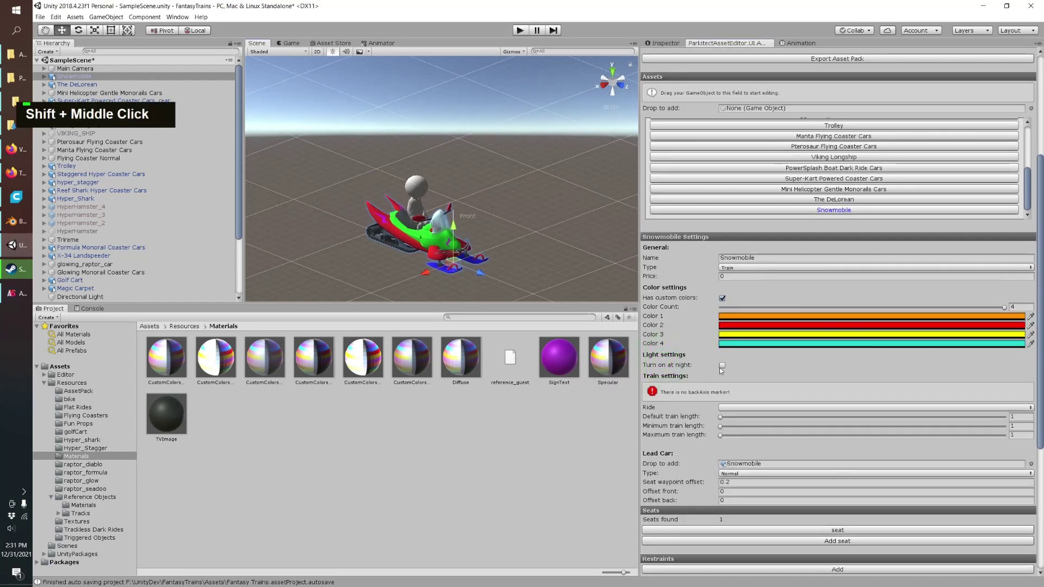
left_click(348, 375)
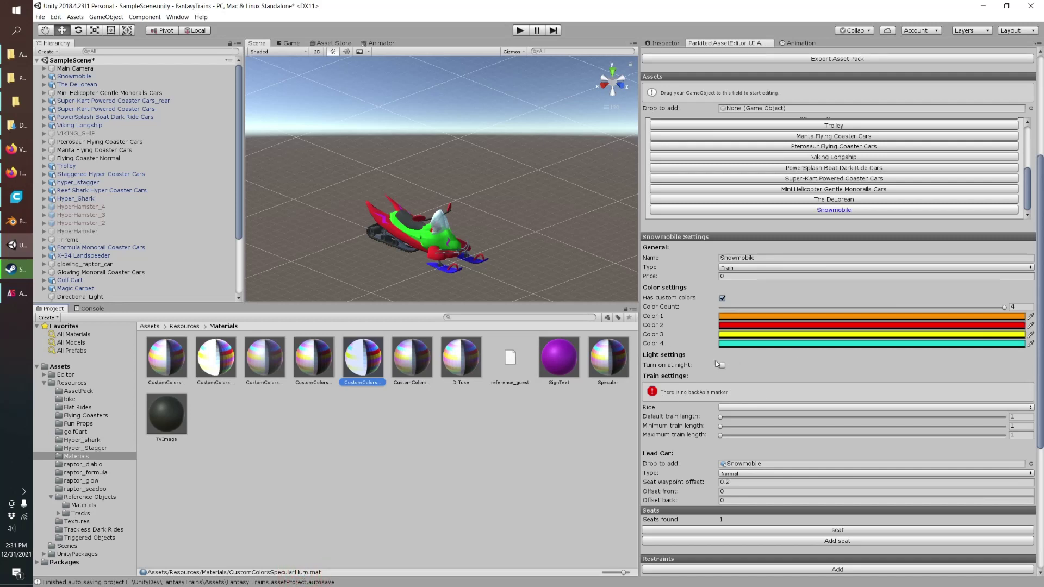
left_click(73, 76)
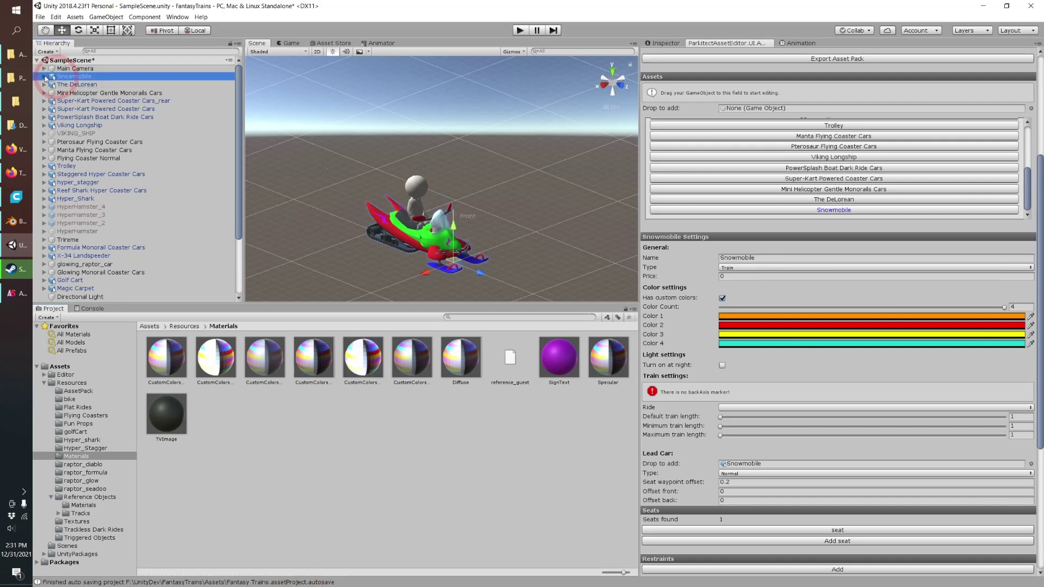
left_click(44, 76)
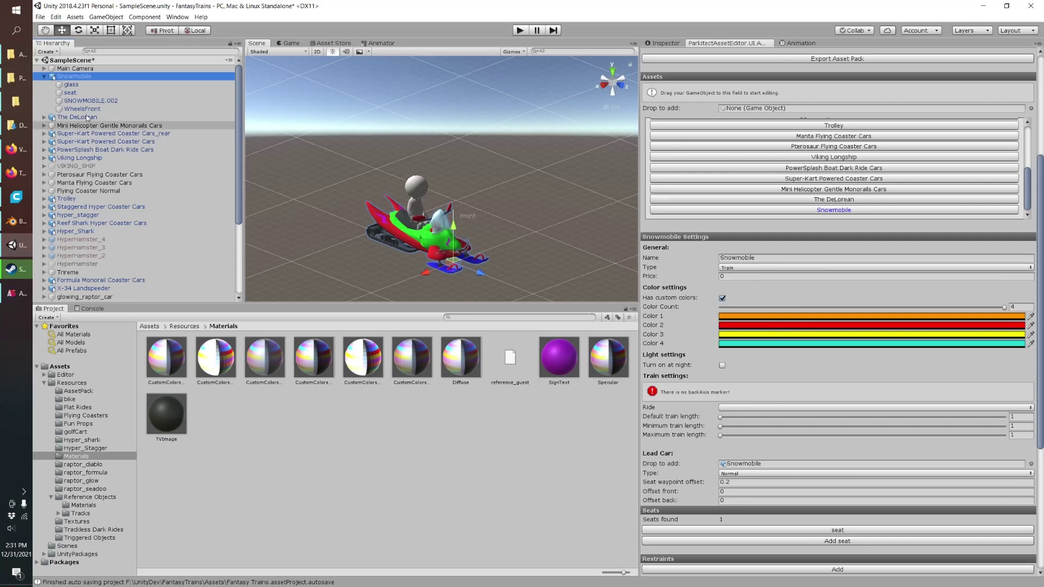
right_click(78, 77)
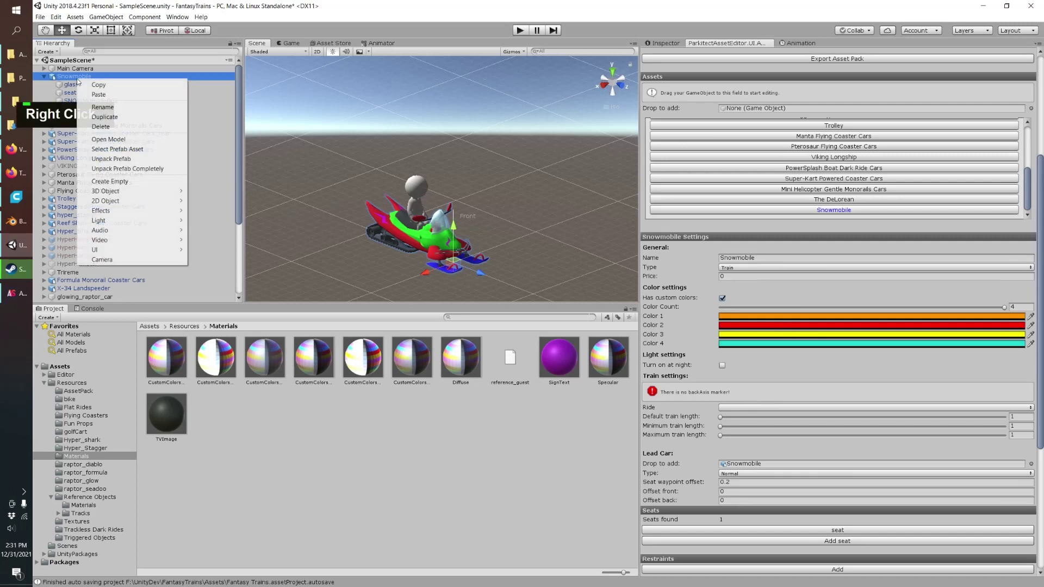
left_click(115, 182)
key("F2")
type("backAxis")
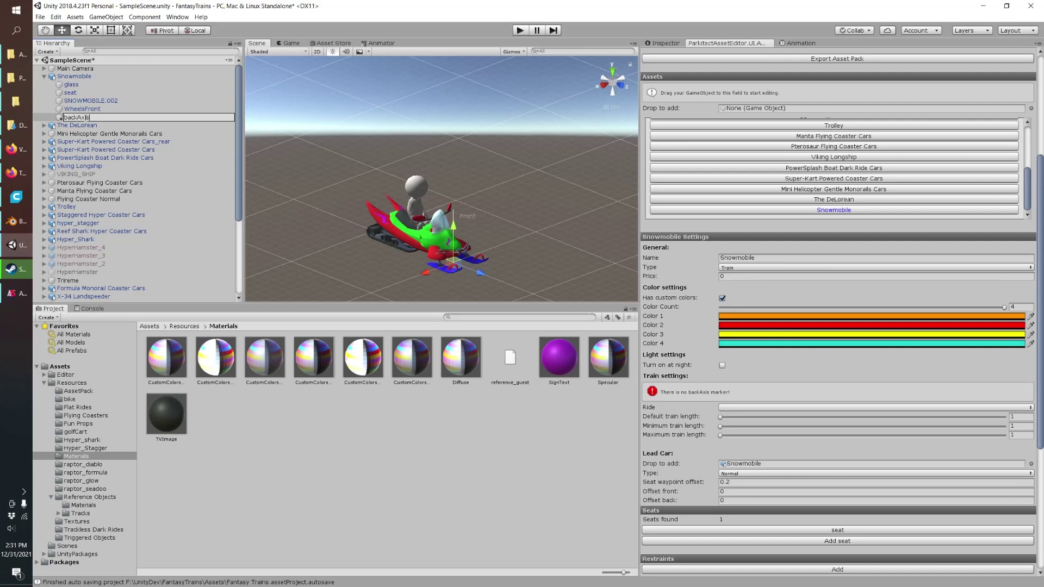
key("Return")
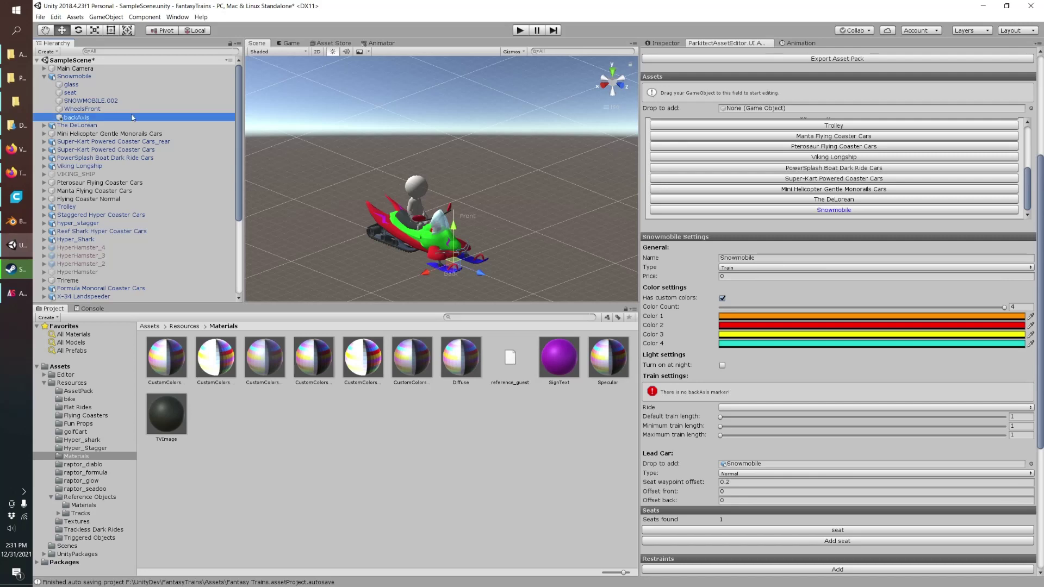
- In side view, move backAxis along Z to the rear of the snowmobile
left_click(601, 86)
scroll(591, 156, "up", 5)
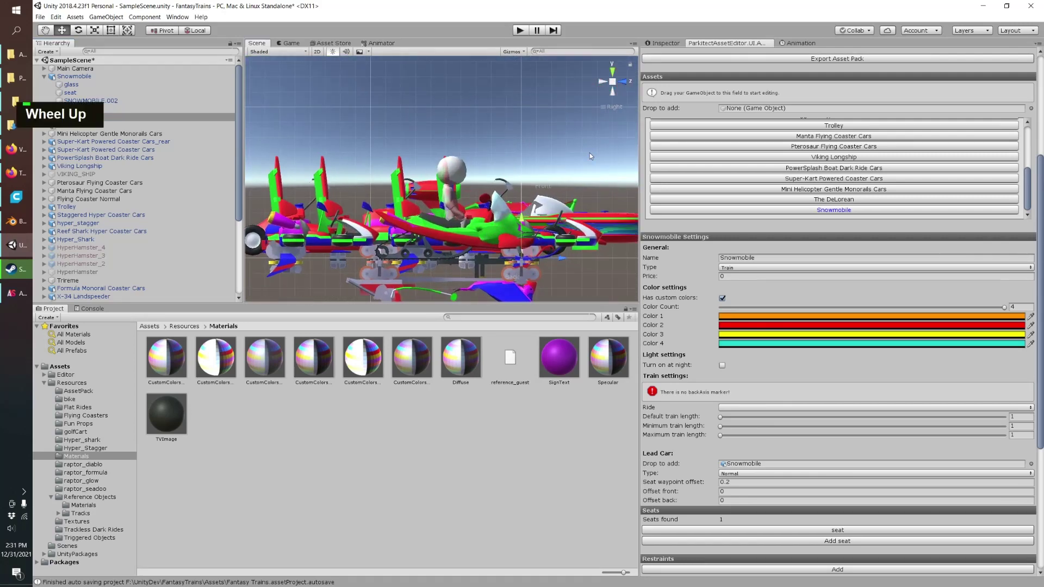
double_click(624, 80)
scroll(347, 270, "up", 2)
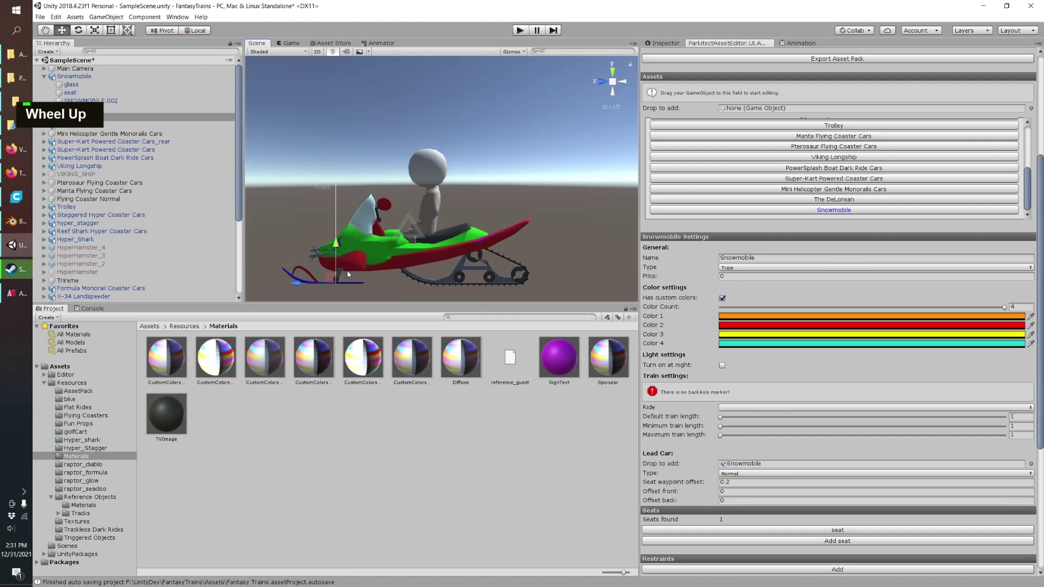
left_click_drag(295, 284, 431, 286)
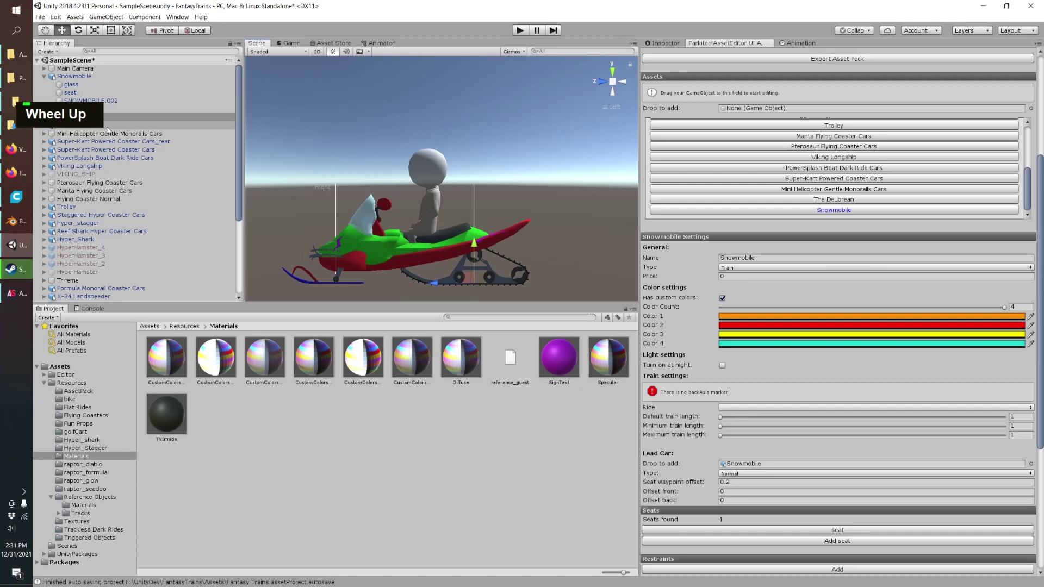
left_click(68, 93)
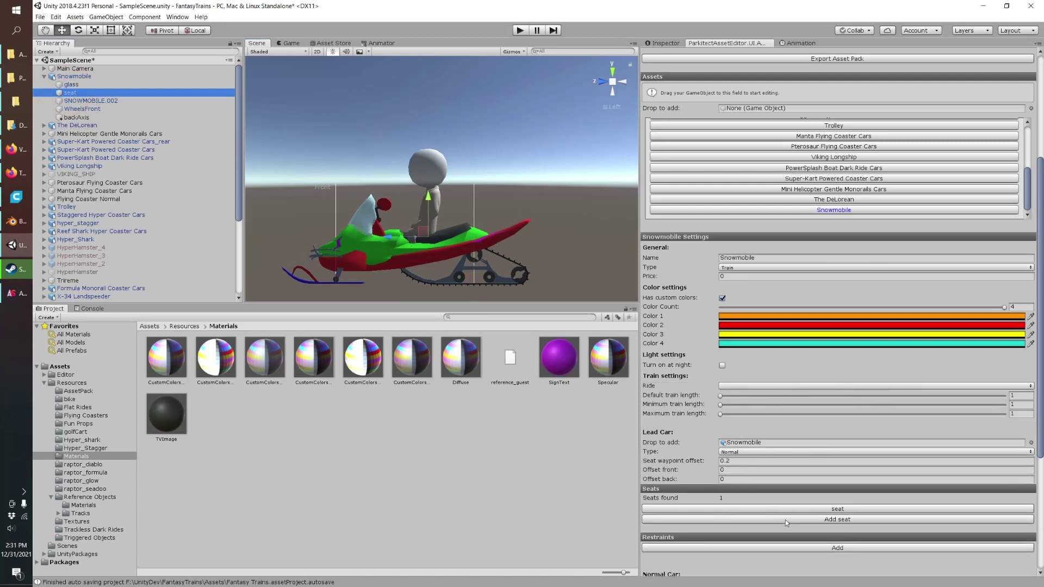
- Add a second seat, then delete the extra Seat to keep just one
left_click(785, 520)
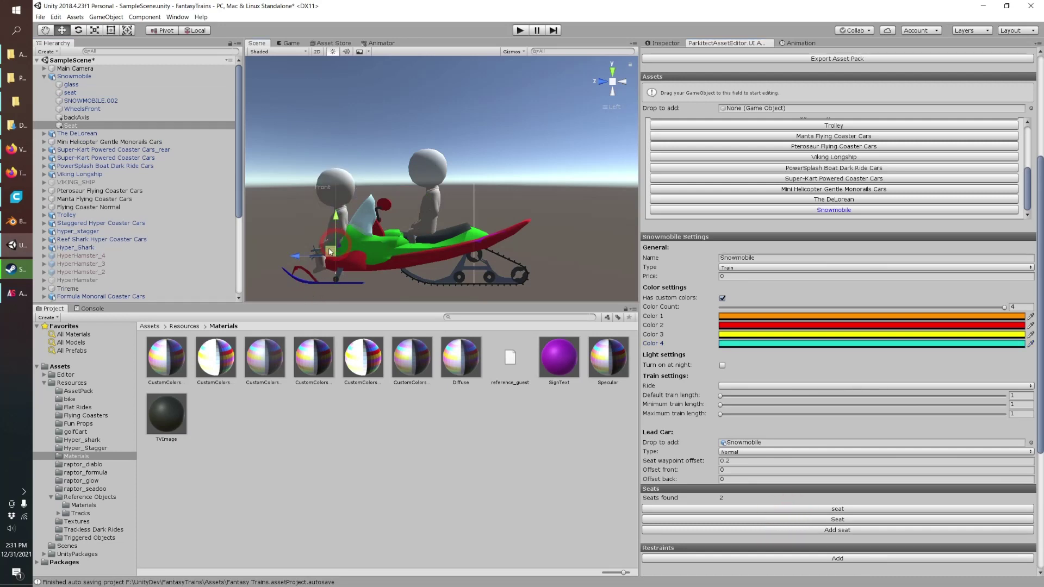
left_click_drag(330, 251, 459, 231)
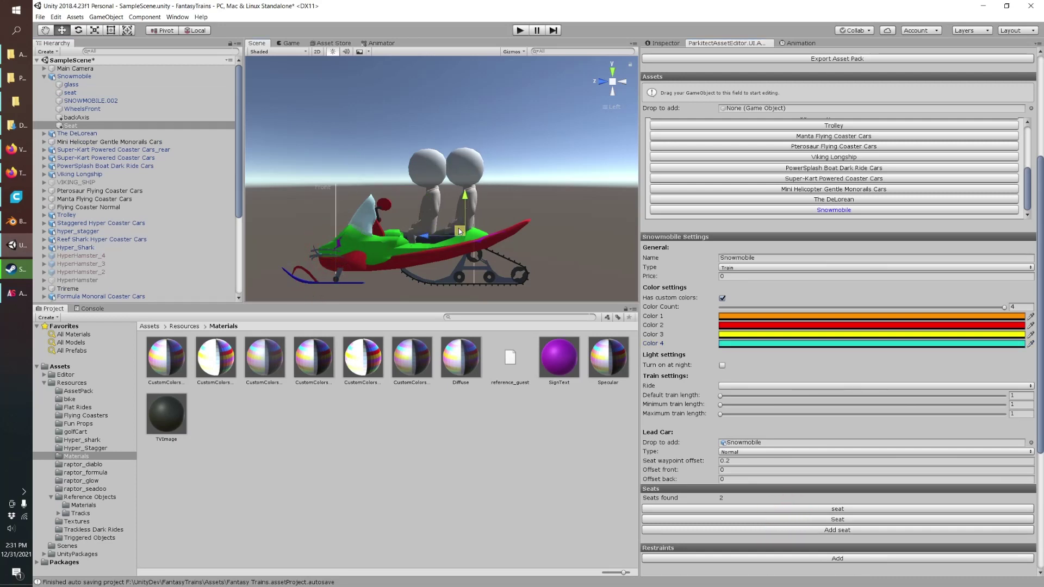
right_click(69, 129)
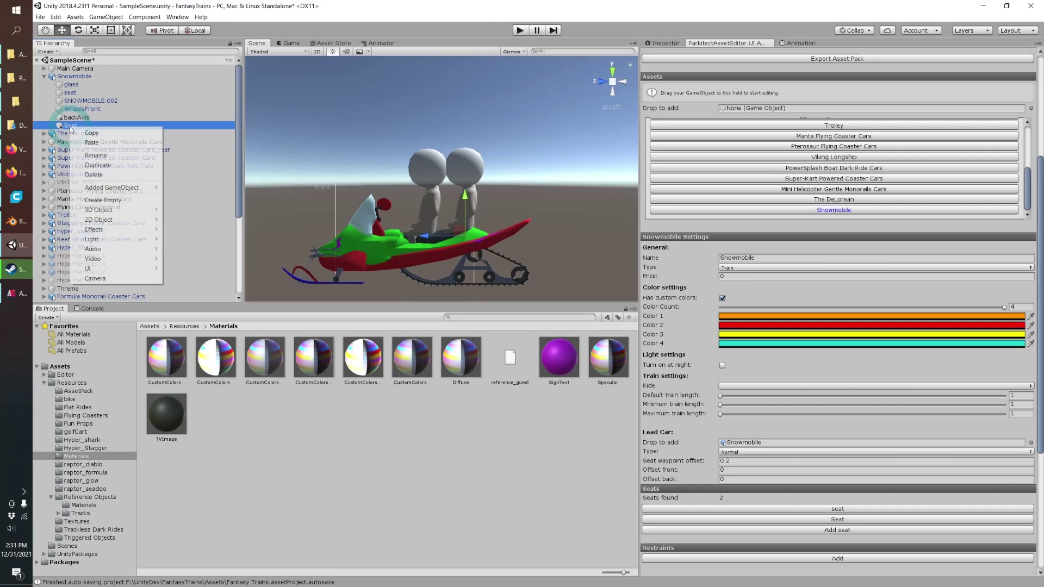
left_click(90, 174)
- Tilt the original seat back by setting its X rotation to 25
left_click(70, 93)
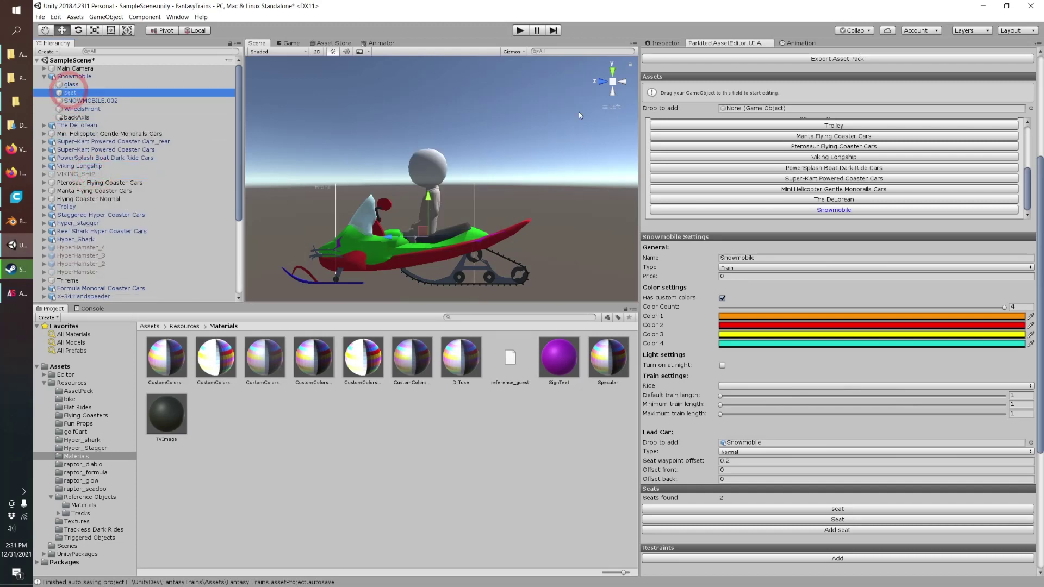
left_click(664, 42)
left_click(835, 95)
type("25")
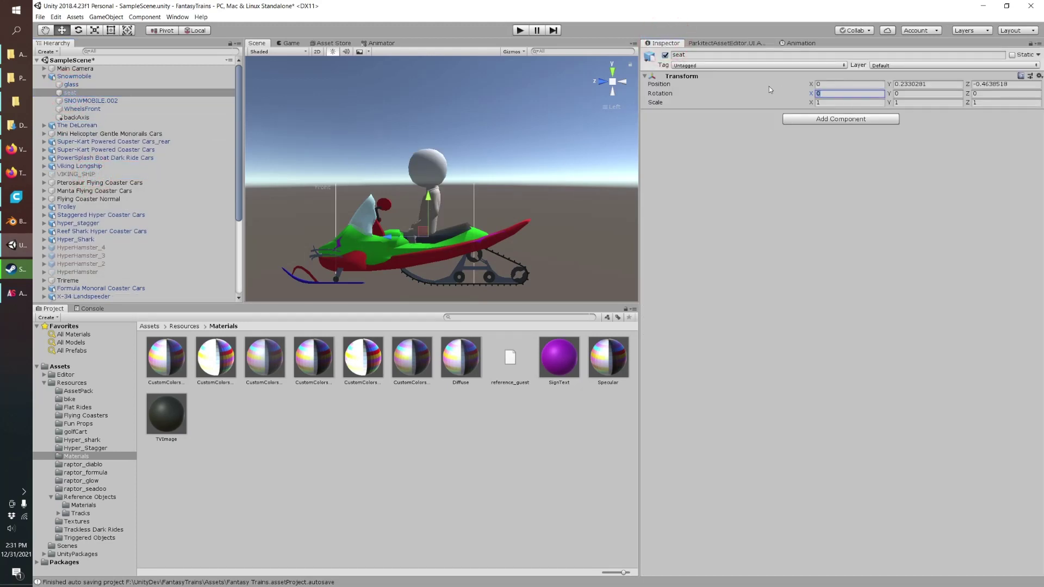
left_click(475, 141)
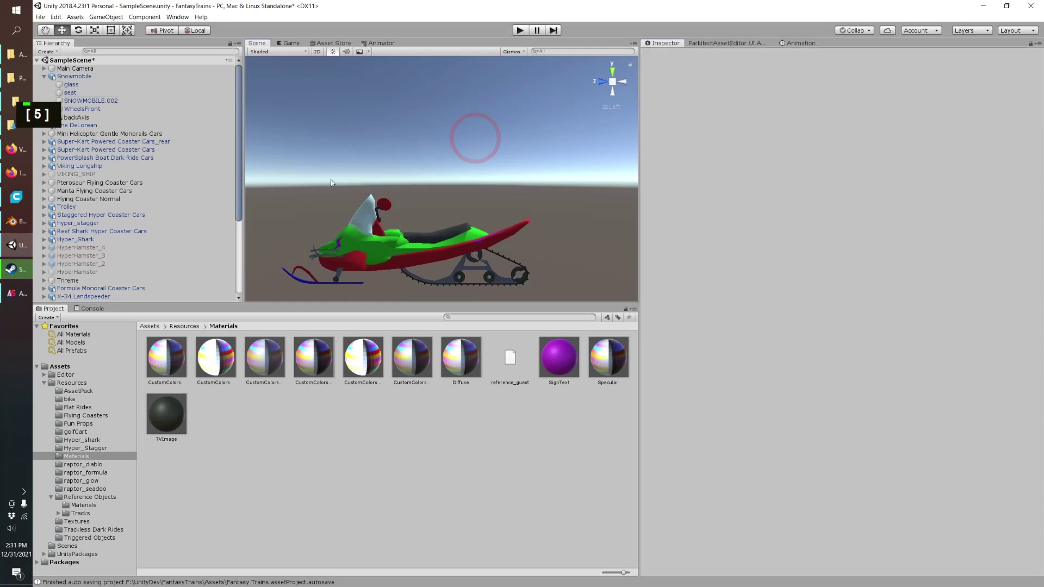
left_click(69, 76)
right_click_drag(430, 212, 574, 211)
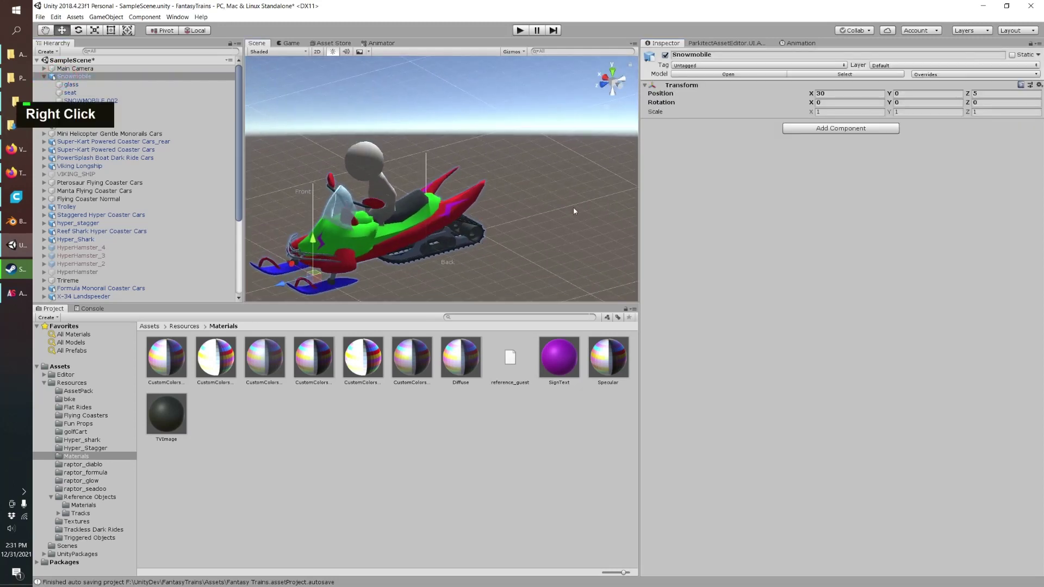
left_click(728, 43)
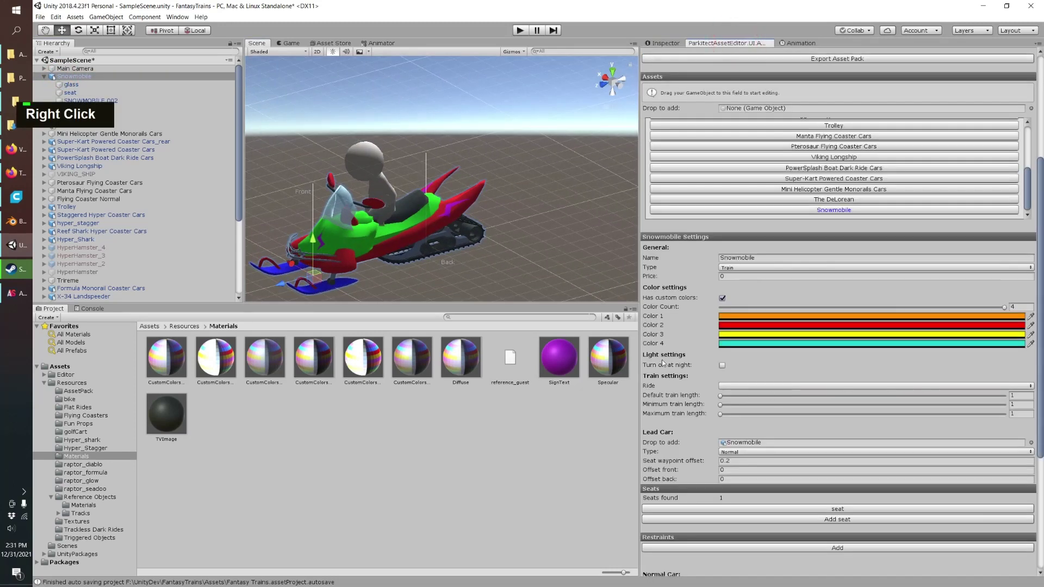
scroll(725, 442, "down", 2)
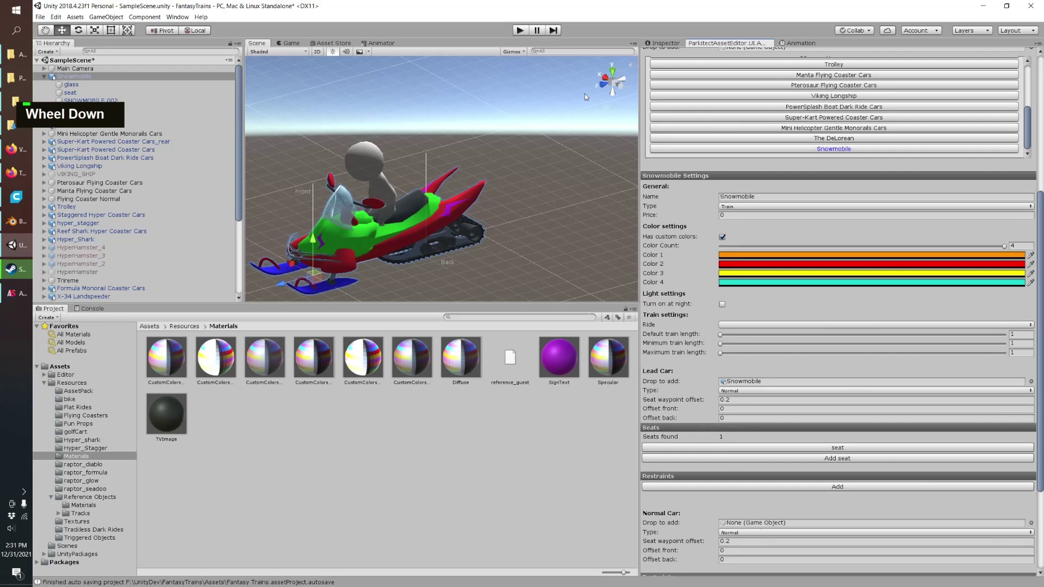
left_click(619, 88)
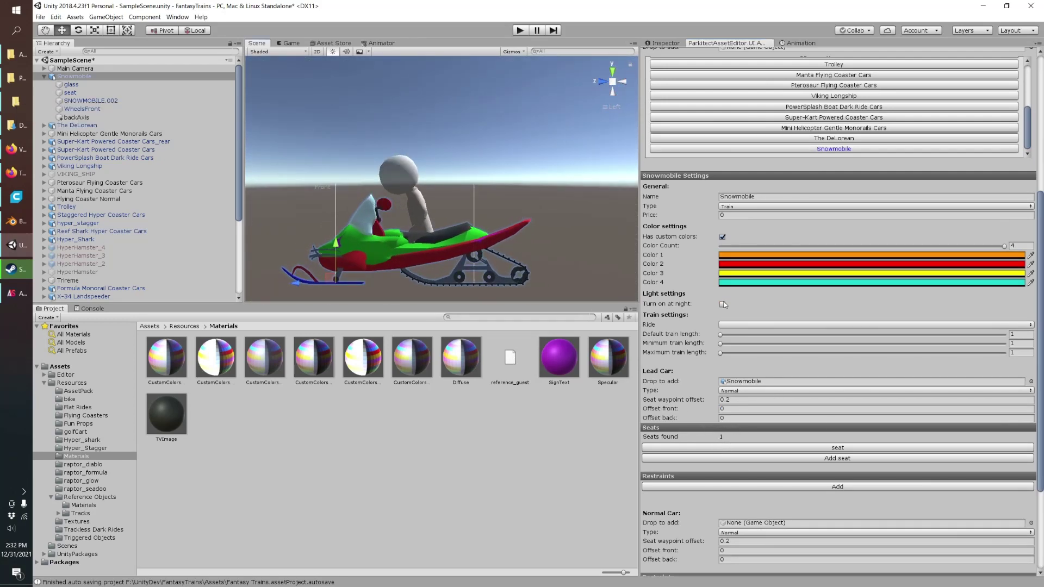
- Assign the car to the Monorail Coaster ride and raise the maximum train length to 3
left_click(730, 327)
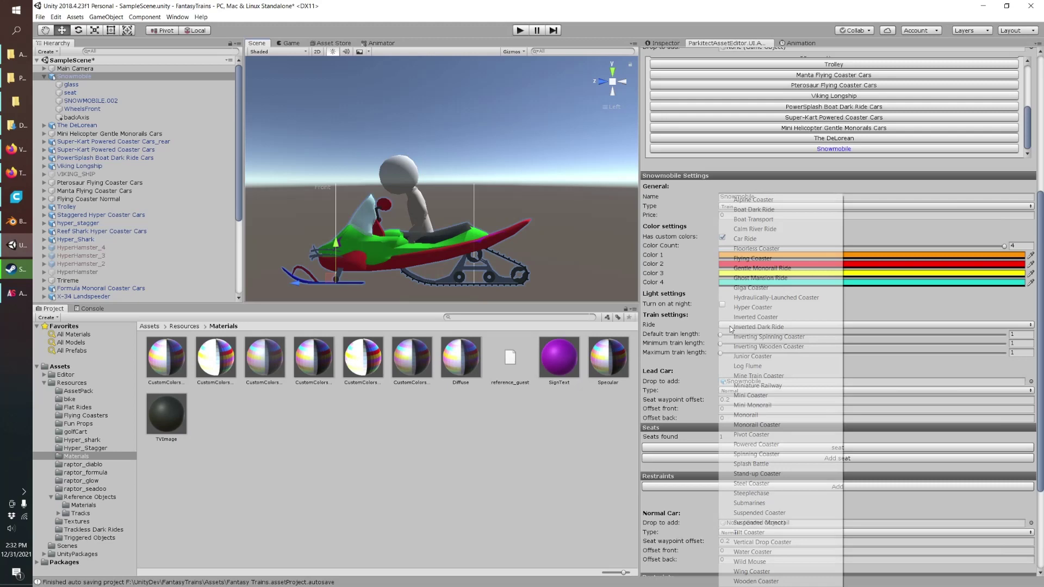
left_click(758, 425)
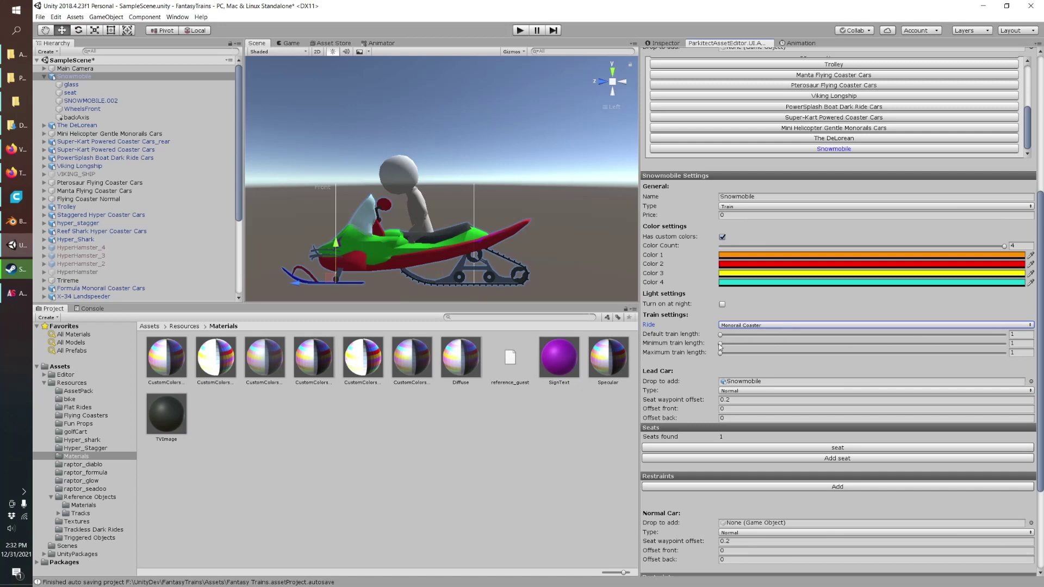
left_click_drag(720, 353, 745, 353)
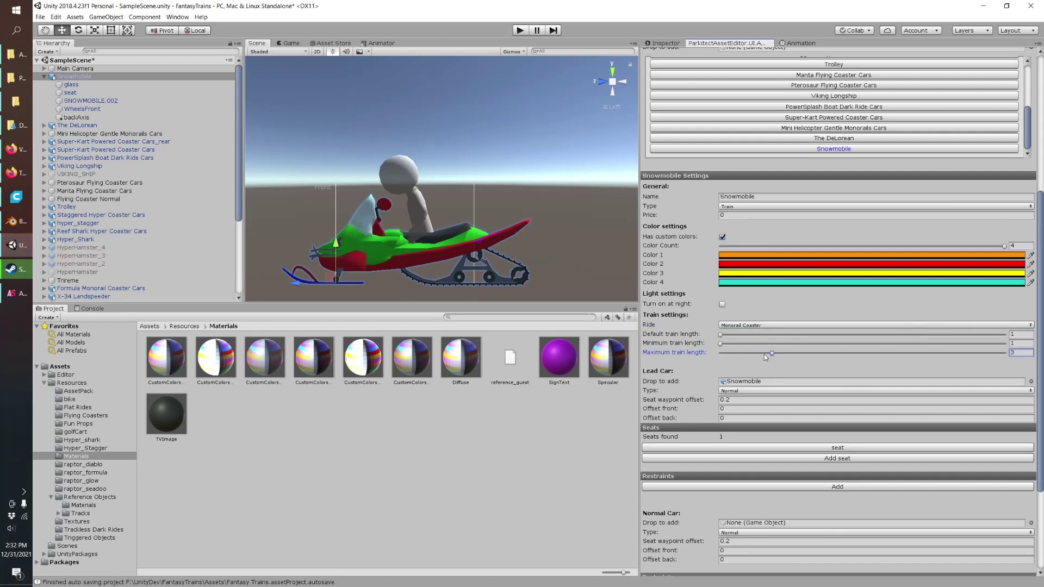
left_click(873, 373)
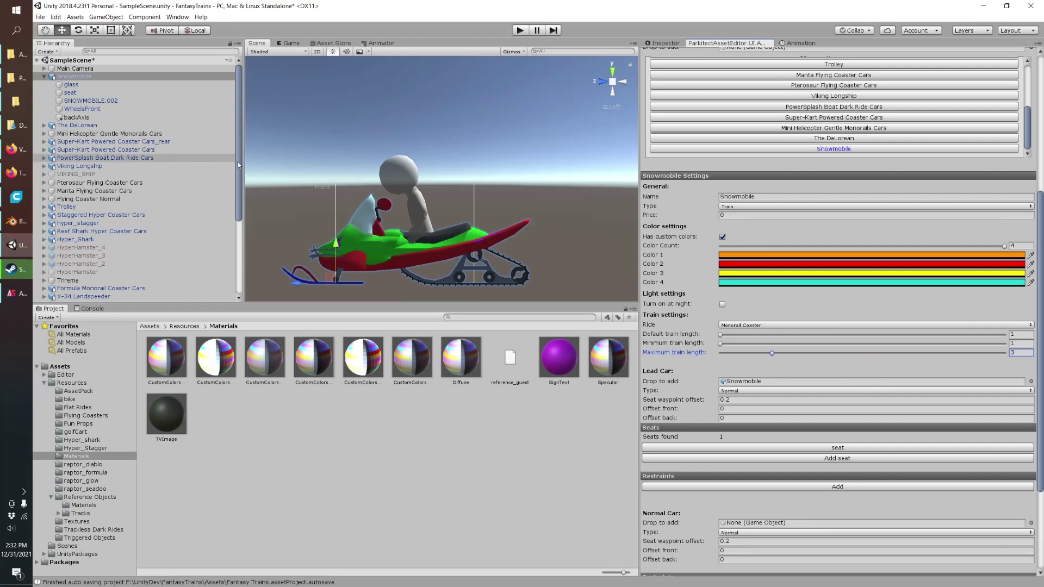
scroll(699, 353, "down", 3)
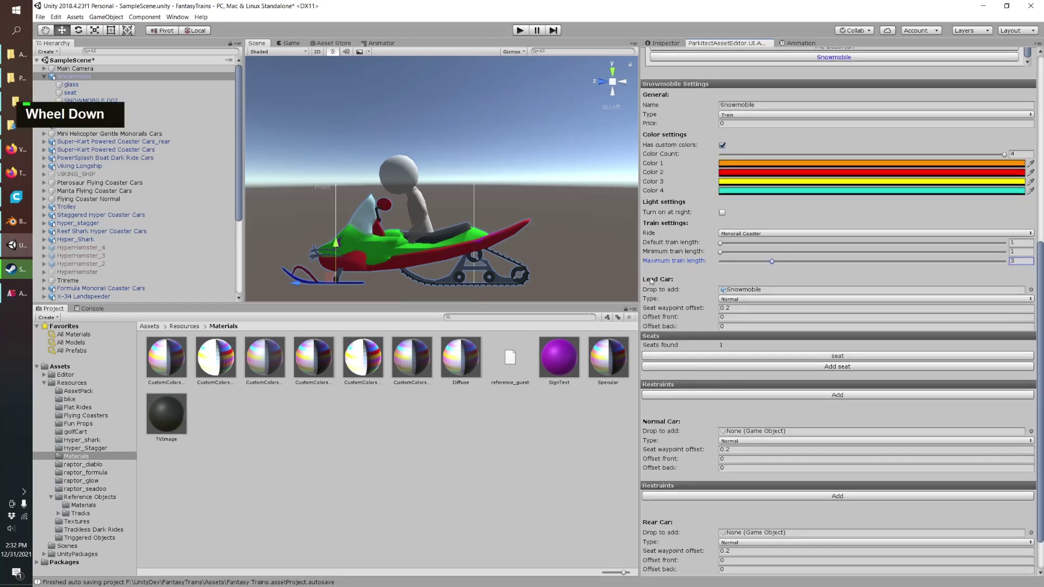
- Change the lead car's seat waypoint offset from 0.2 to 0
left_click(739, 289)
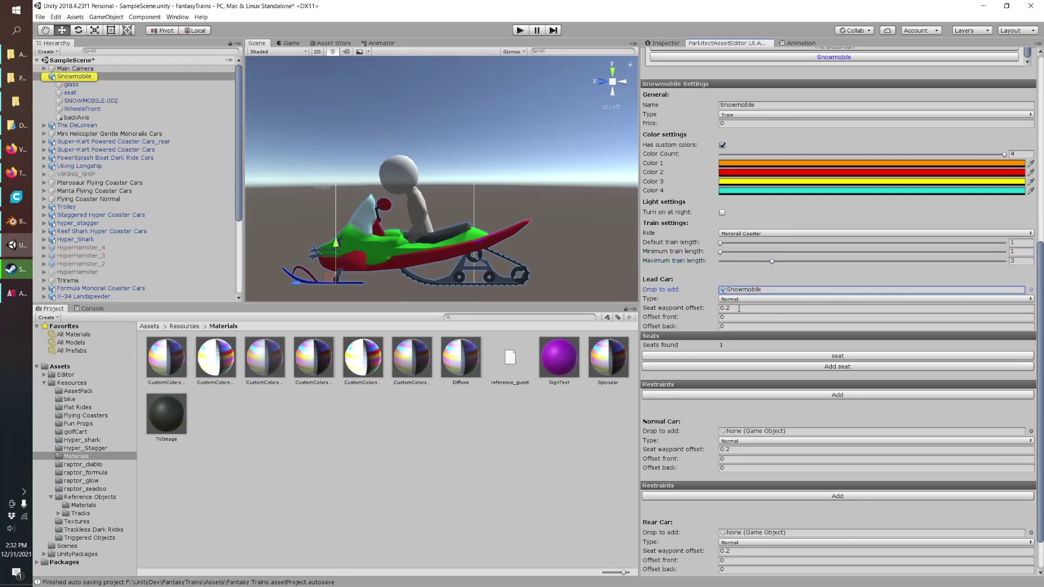
left_click(739, 308)
scroll(401, 240, "up", 2)
middle_click_drag(405, 241, 441, 213)
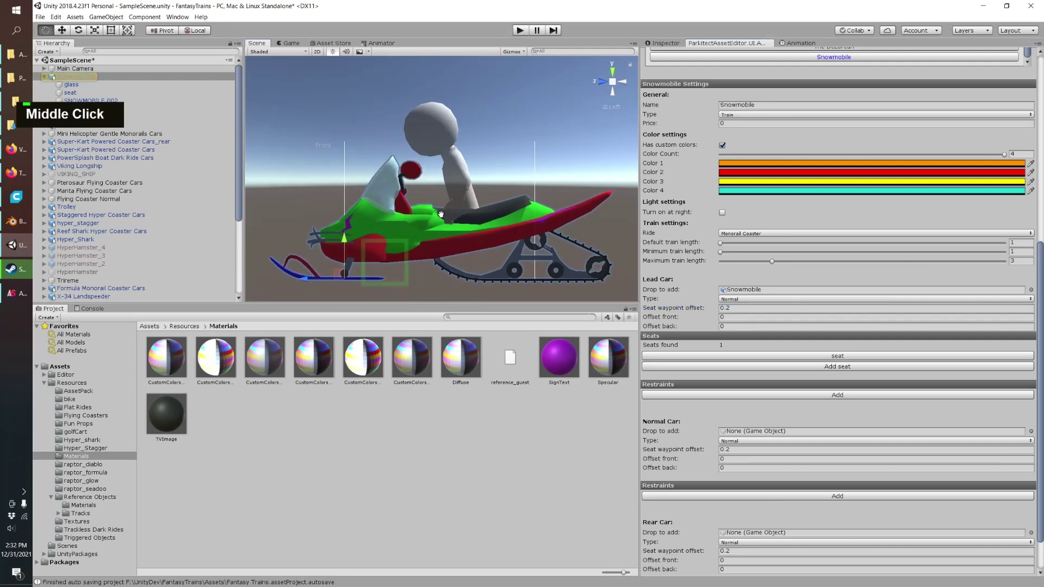
right_click_drag(440, 214, 404, 210)
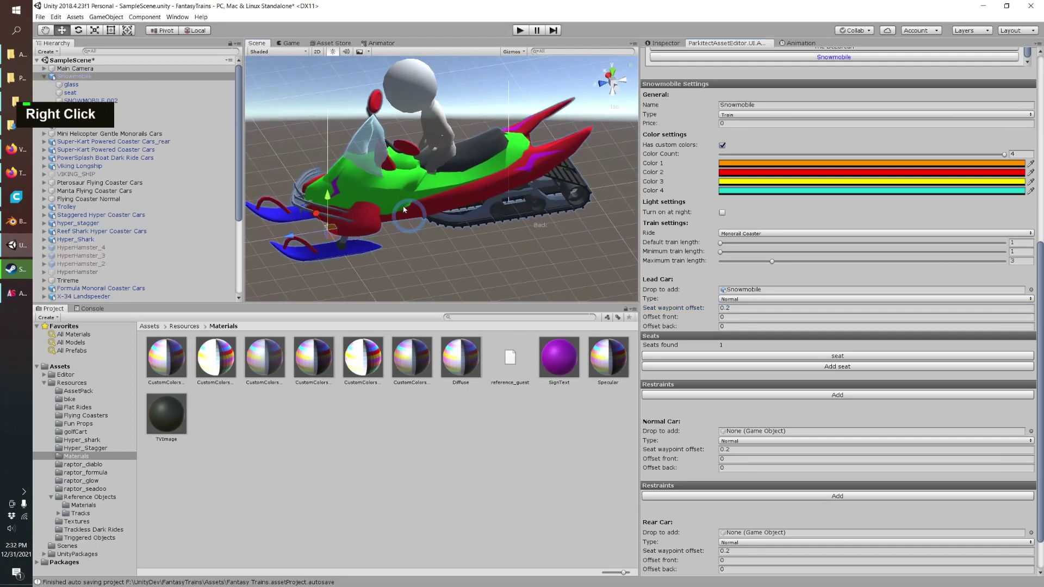
left_click(401, 199)
scroll(404, 201, "up", 3)
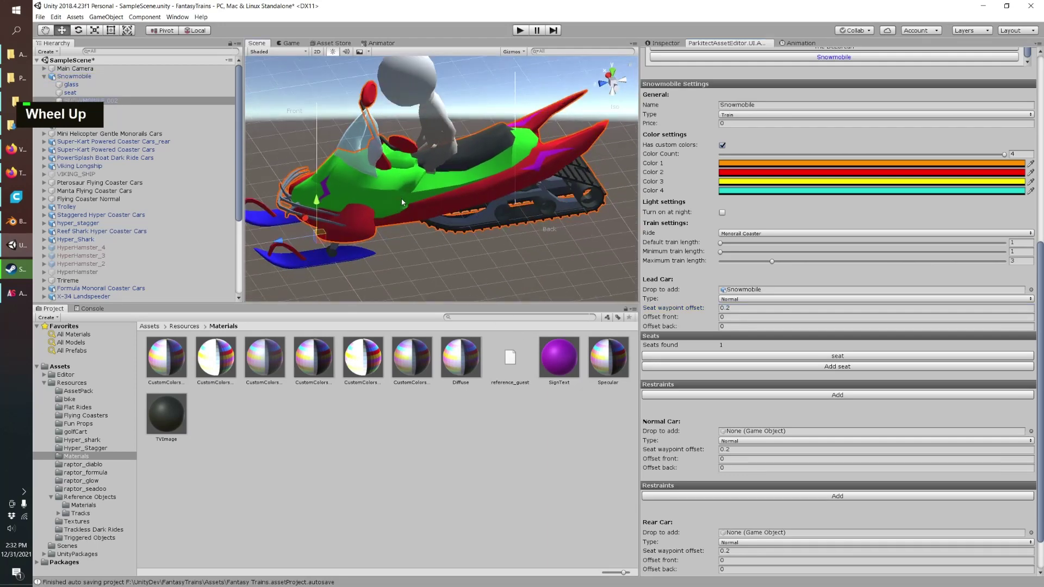
middle_click_drag(394, 202, 393, 159)
key("ctrl+z")
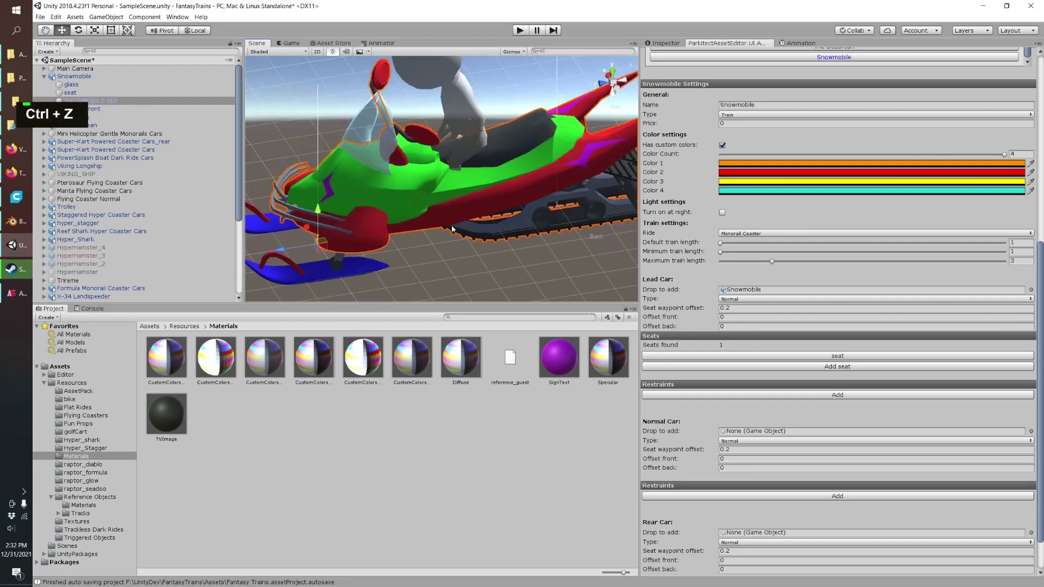
middle_click_drag(415, 201, 444, 227)
right_click_drag(444, 228, 398, 177)
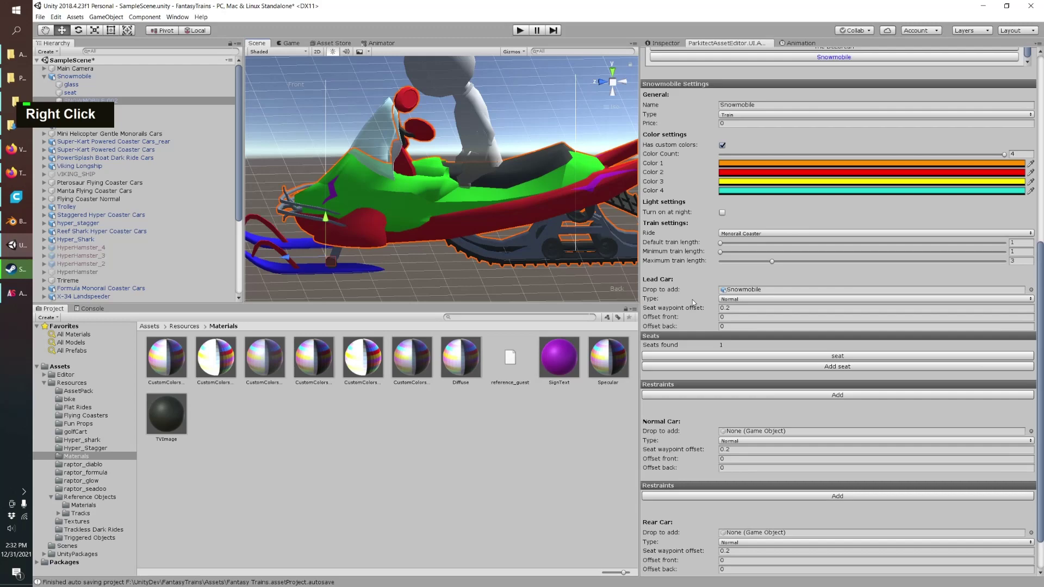
scroll(486, 213, "down", 2)
type("0")
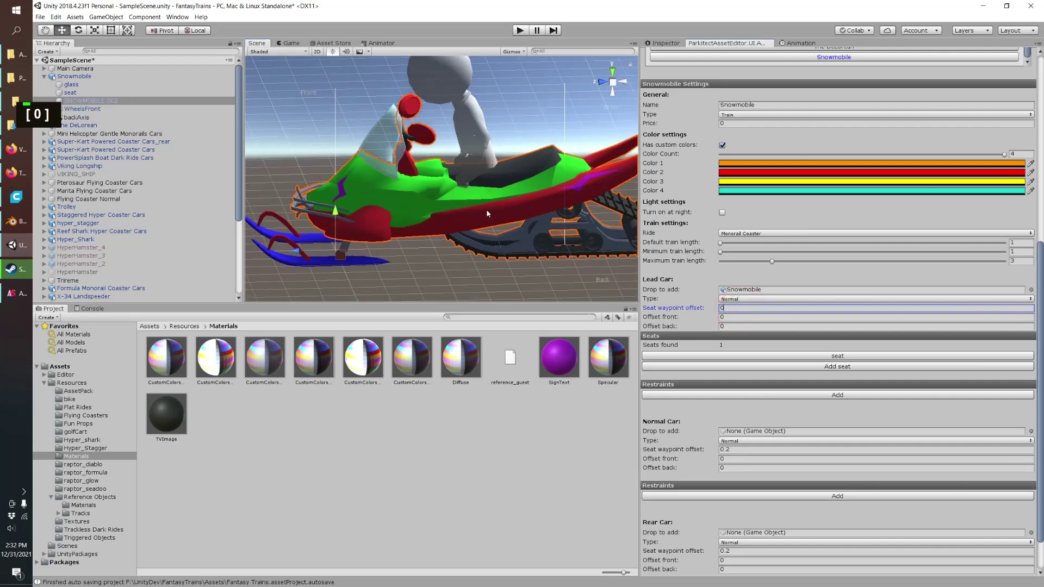
- Orbit the Scene view and snap it to a side-on view of the snowmobile
right_click_drag(488, 213, 510, 278)
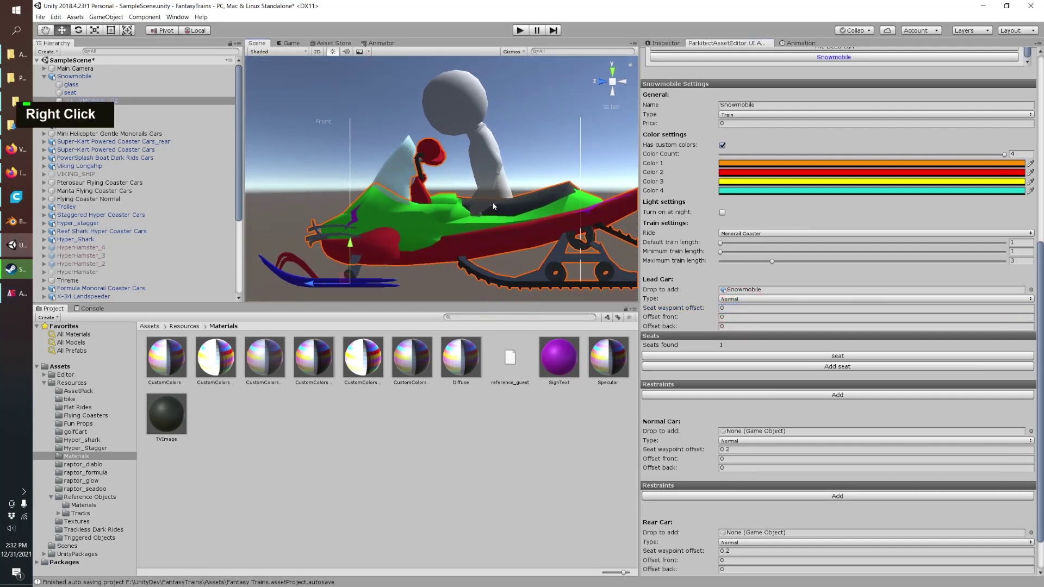
middle_click_drag(471, 214, 472, 217)
right_click_drag(472, 218, 489, 239)
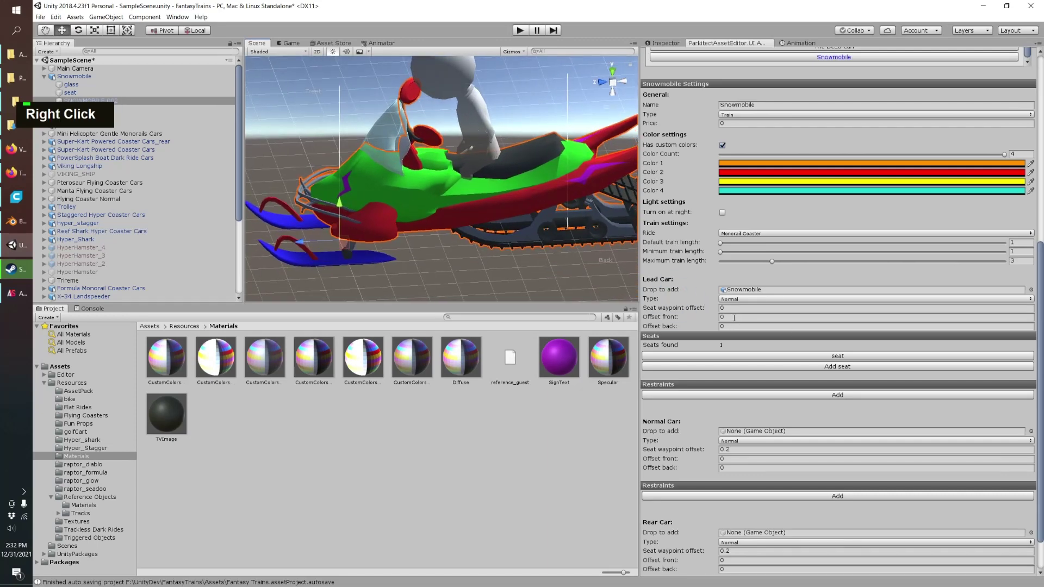
left_click(733, 318)
left_click(602, 83)
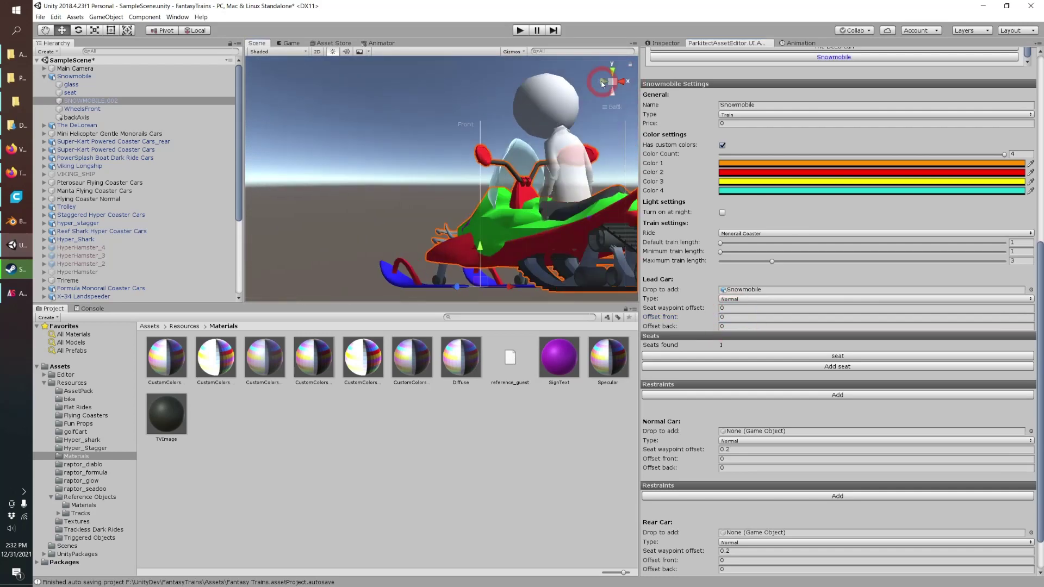
scroll(452, 178, "down", 2)
- Enter 0.3 as the lead car's front offset, correcting a mistyped digit, and commit it
left_click(727, 316)
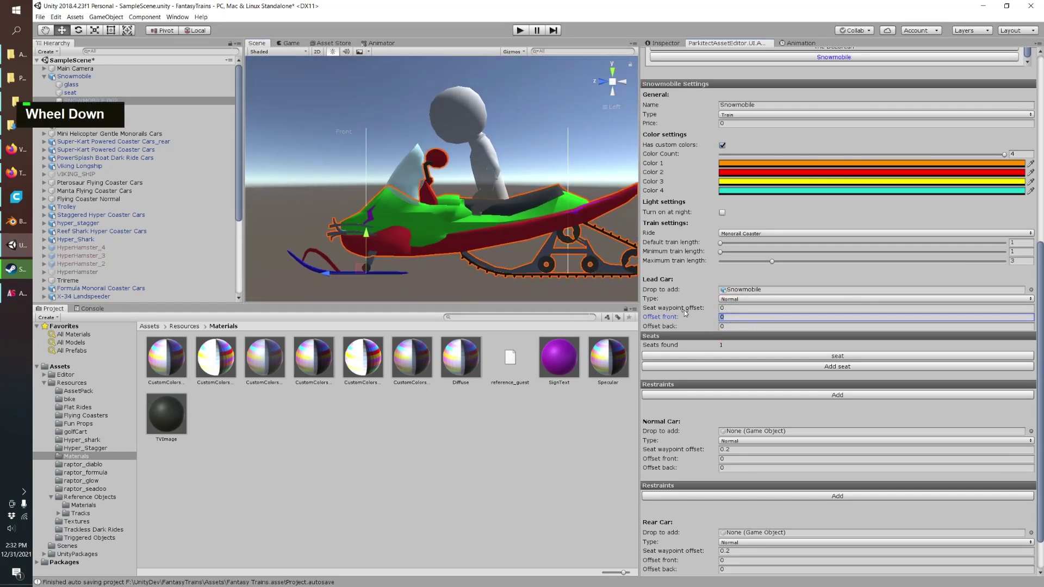
type(".02")
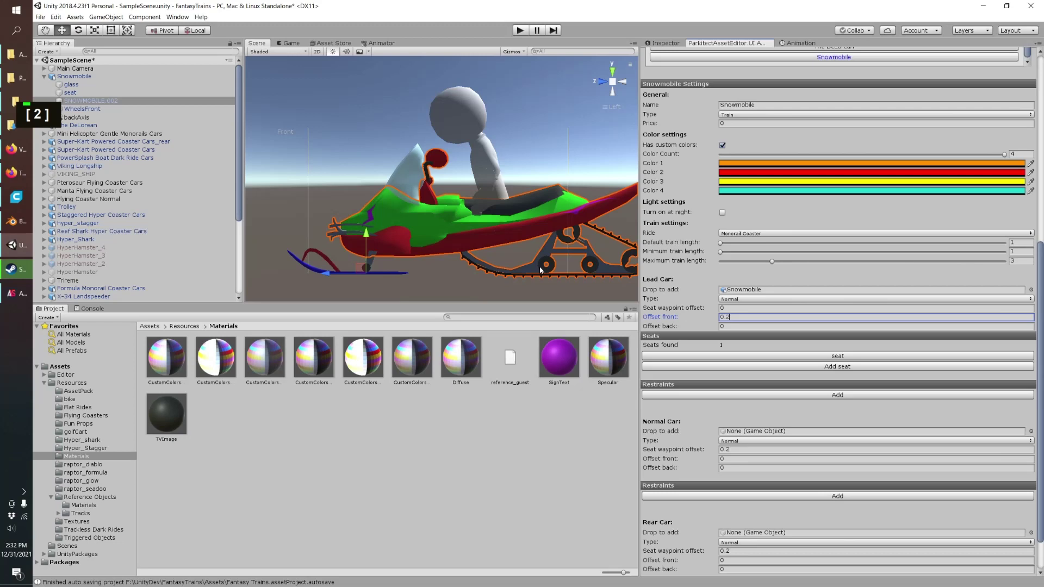
key("BackSpace")
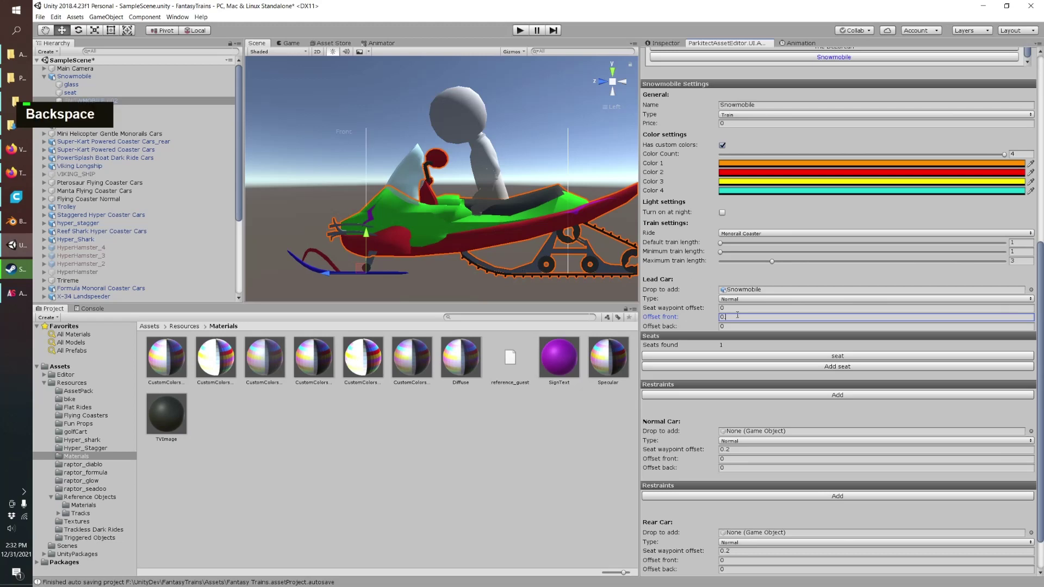
type("3")
scroll(474, 221, "down", 3)
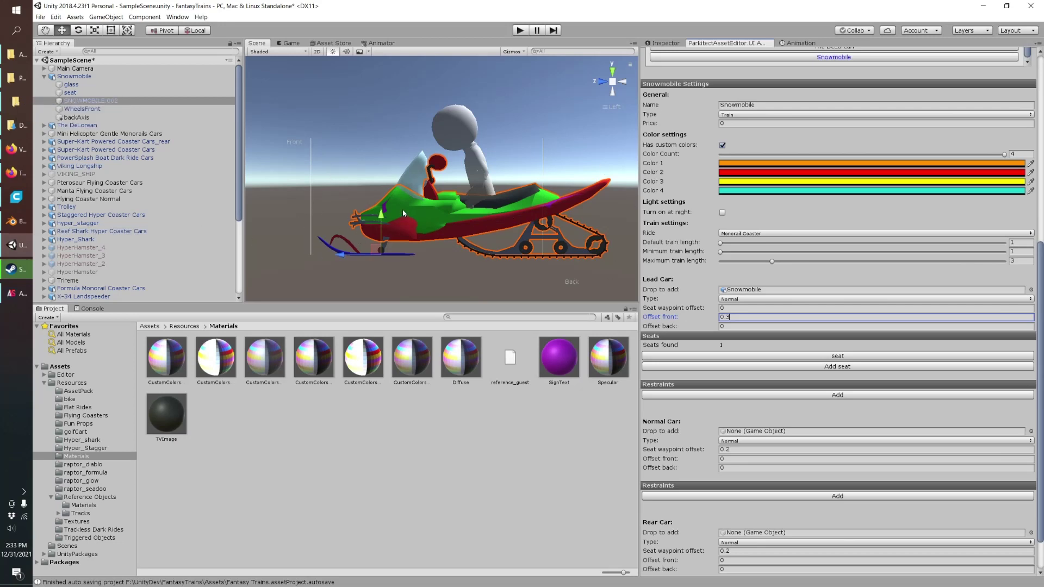
left_click(728, 327)
middle_click_drag(464, 207, 436, 199)
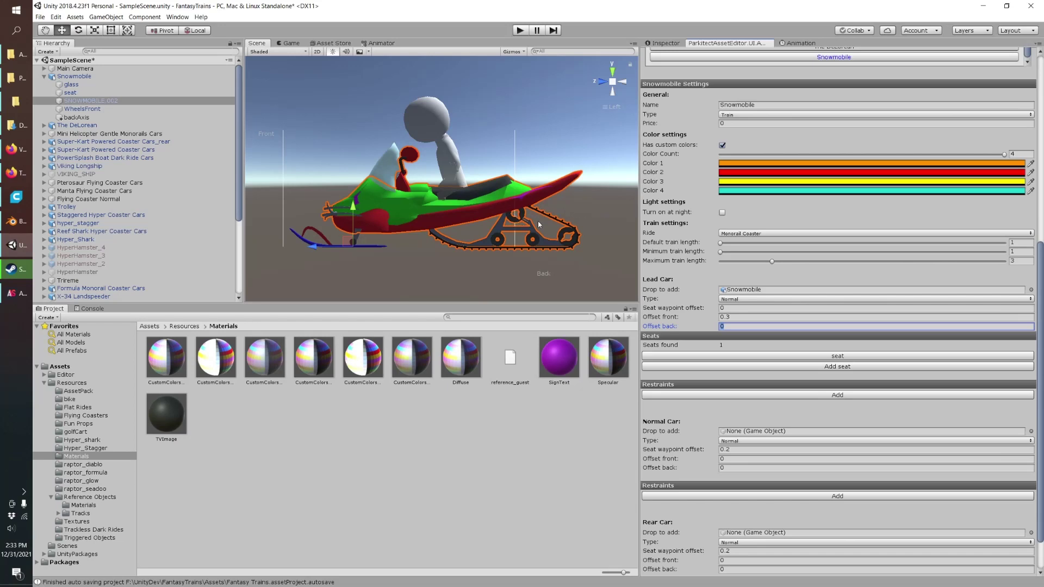
scroll(521, 212, "down", 1)
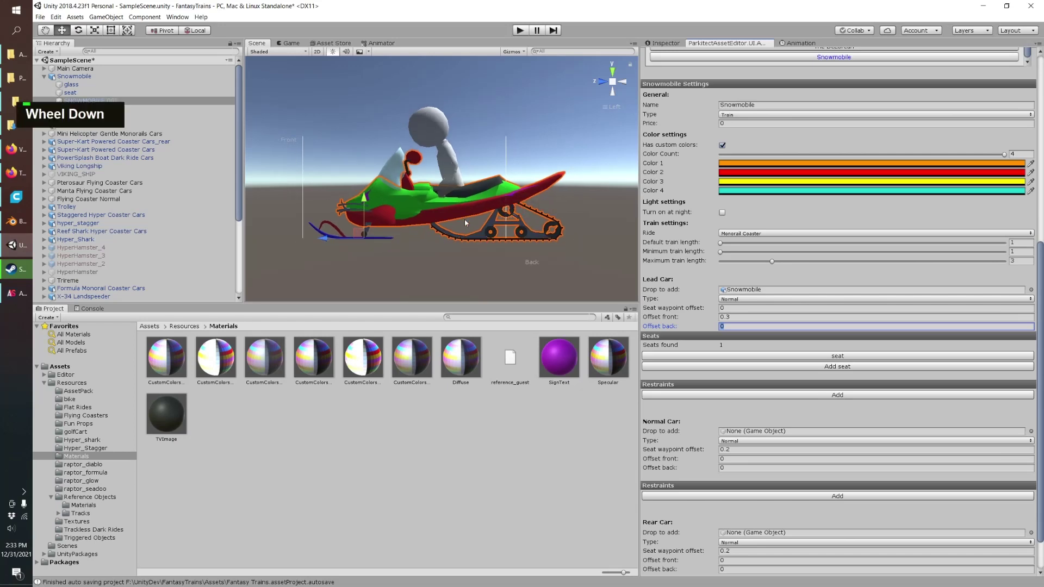
scroll(128, 226, "down", 3)
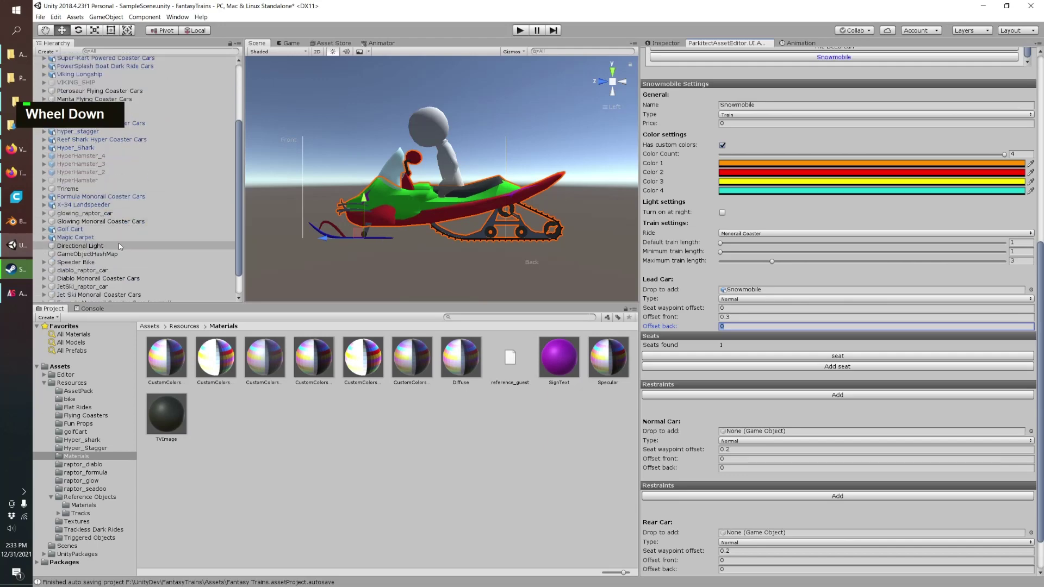
- Frame JetSki_raptor_car for a close side view, undoing a test move of one car
scroll(119, 243, "down", 2)
left_click(81, 258)
key("f")
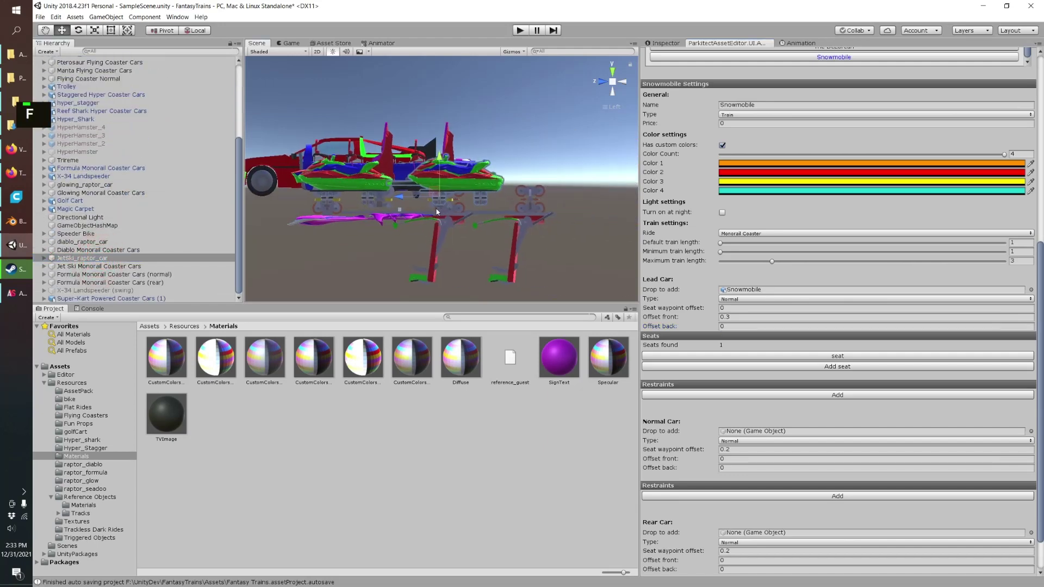
scroll(449, 192, "up", 2)
right_click_drag(448, 192, 380, 204)
scroll(393, 191, "up", 1)
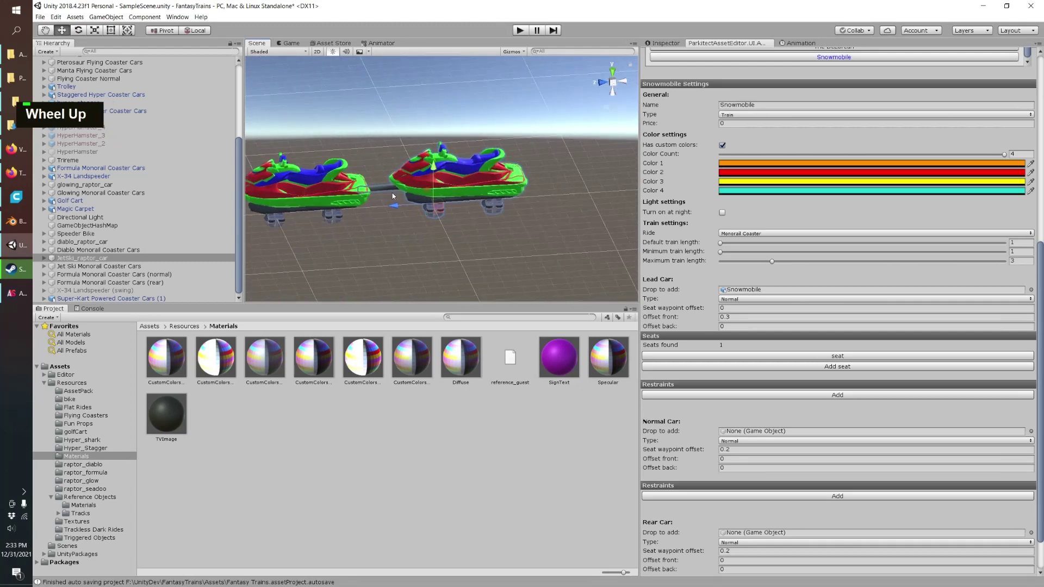
middle_click_drag(394, 191, 492, 214, "shift")
scroll(492, 214, "up", 1)
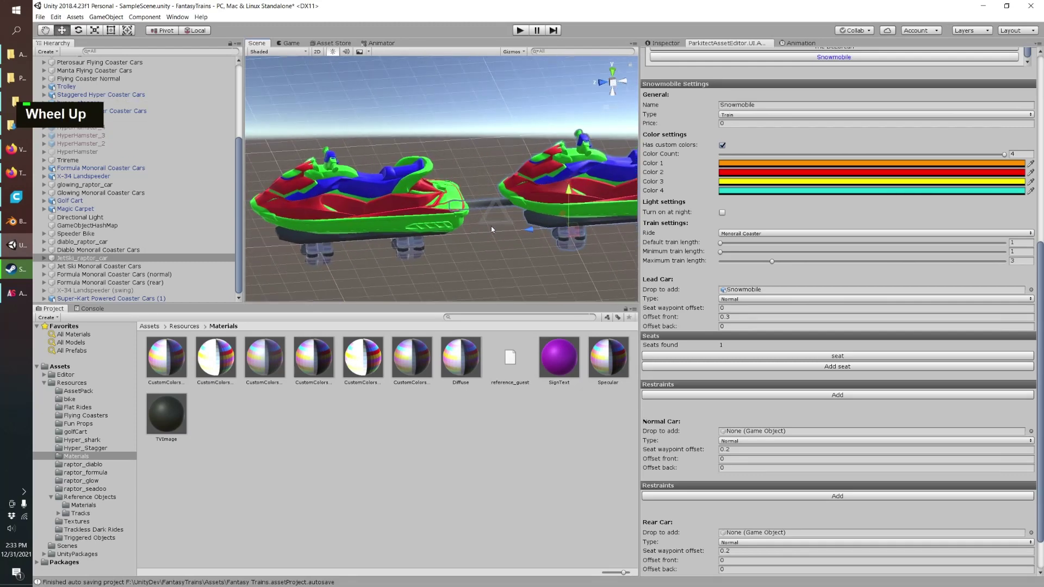
right_click_drag(490, 220, 547, 205)
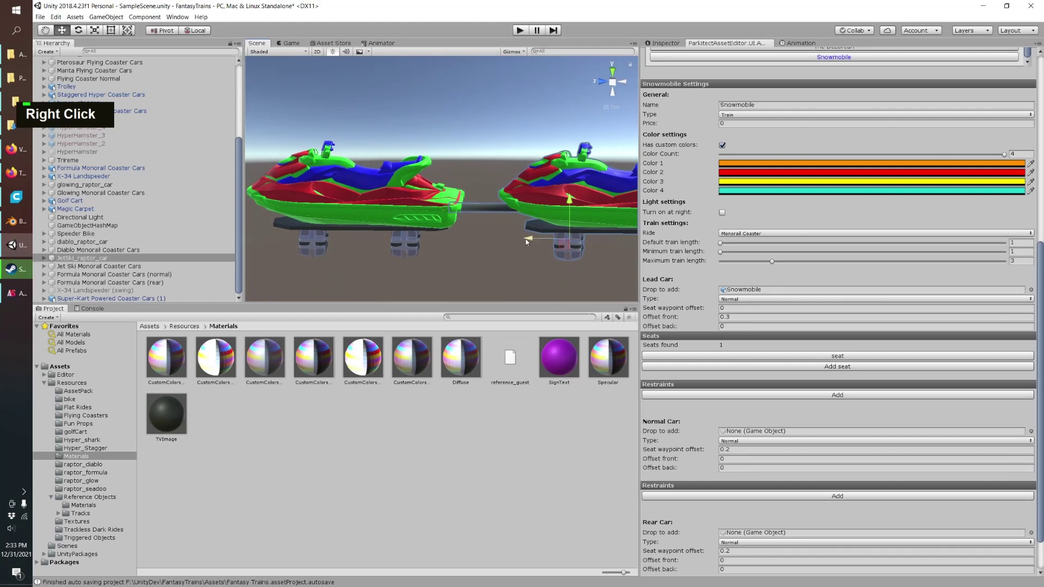
mouse_move(526, 242)
left_mouse_down()
mouse_move(555, 238)
mouse_move(544, 234)
left_mouse_up()
key("ctrl+z")
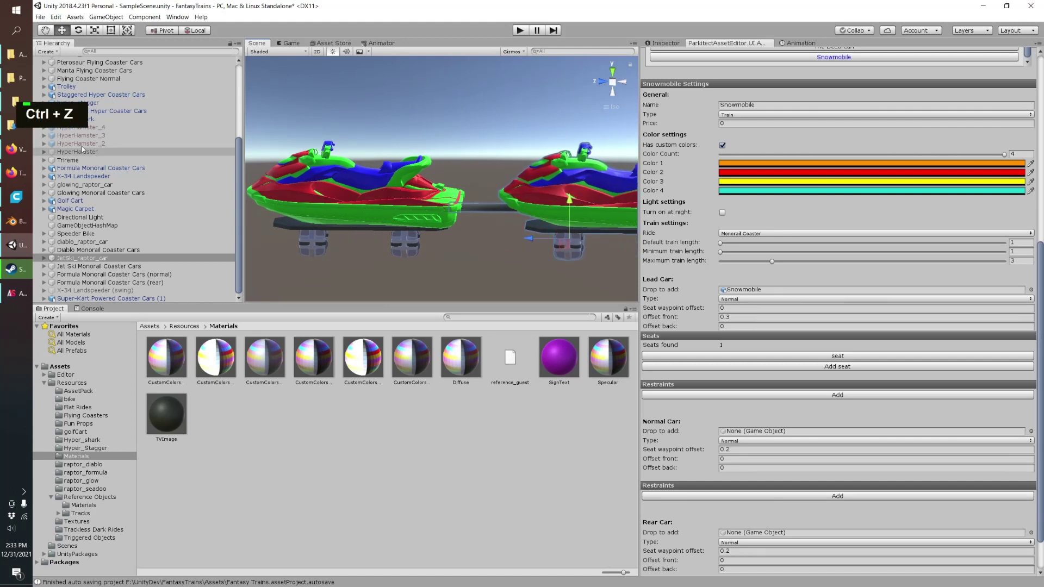
- Place the crate_modguide reference prop in the scene and assign it as the normal car
double_click(234, 64)
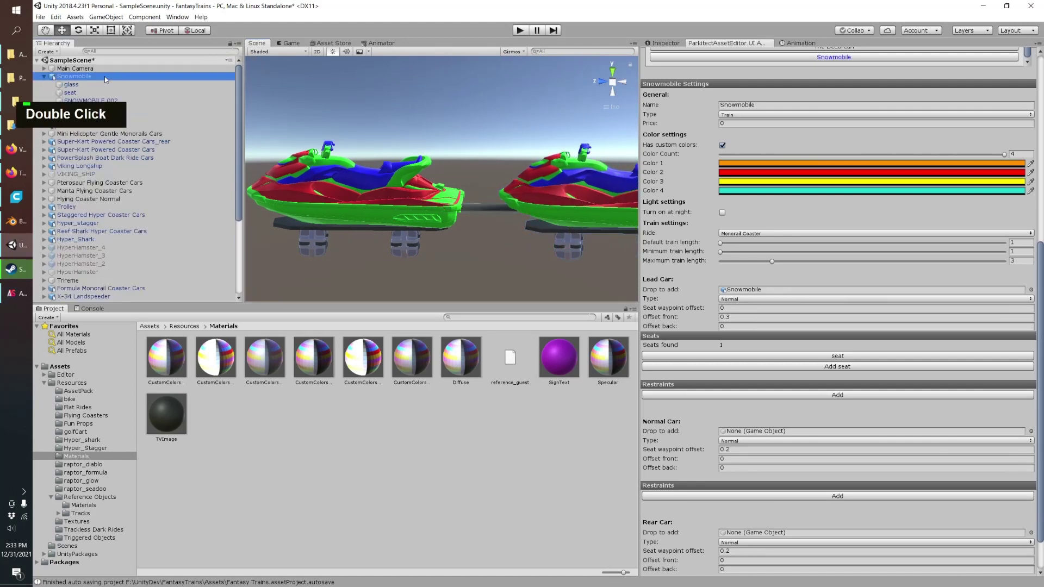
right_click_drag(435, 185, 458, 190)
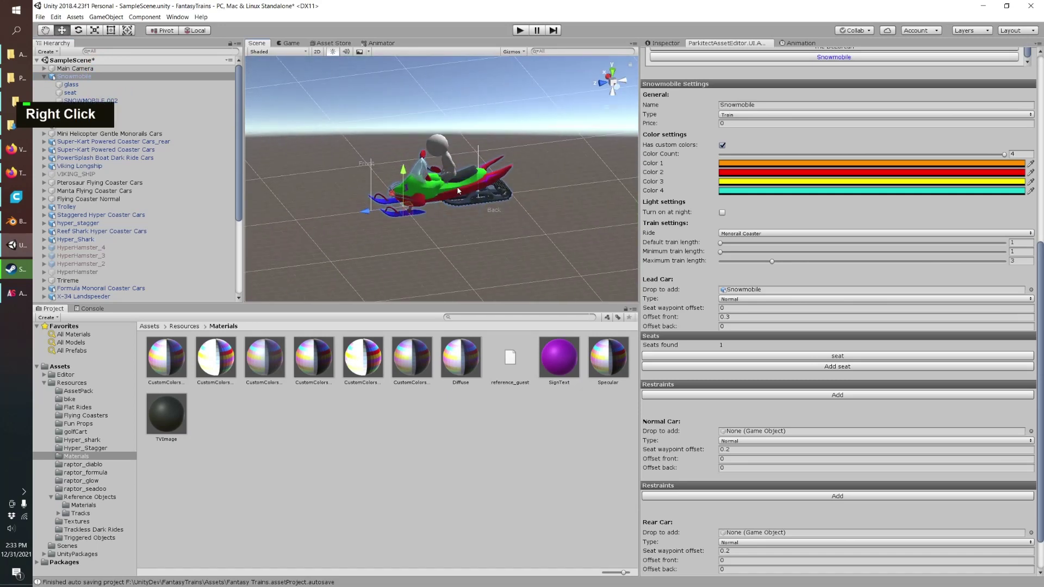
scroll(459, 190, "up", 1)
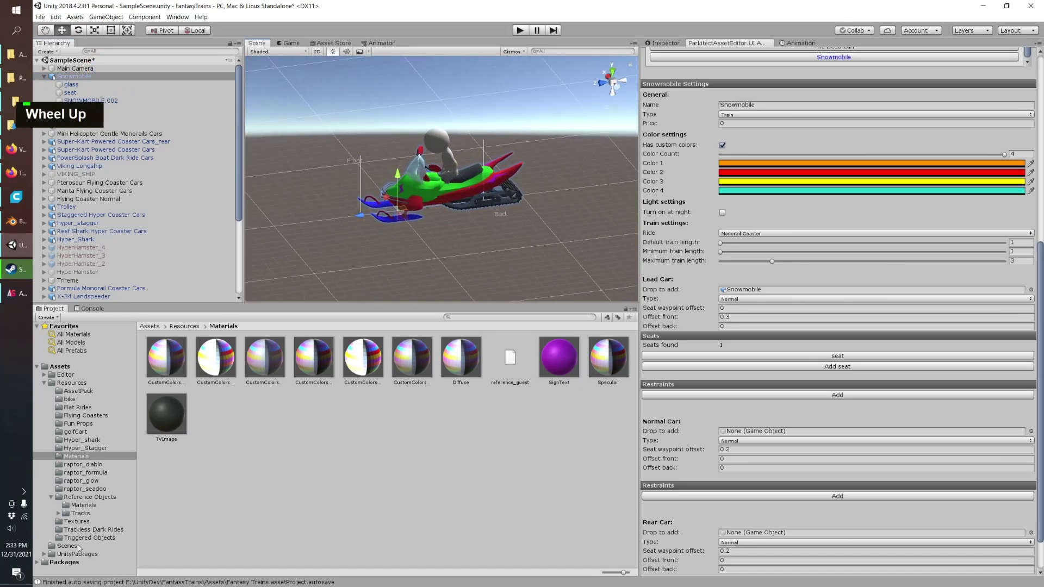
scroll(80, 429, "down", 1)
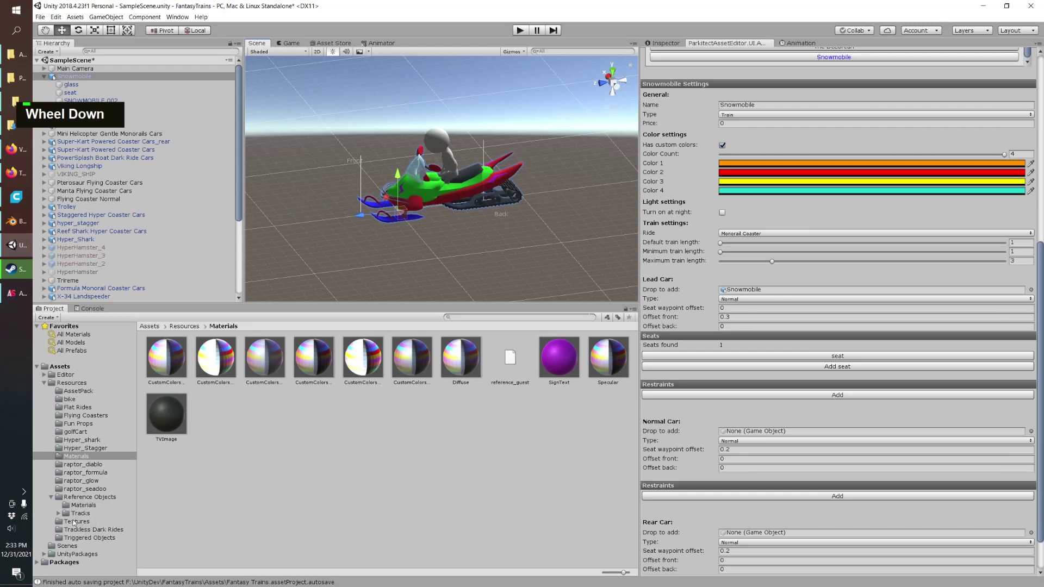
left_click(90, 497)
left_click_drag(362, 359, 558, 179)
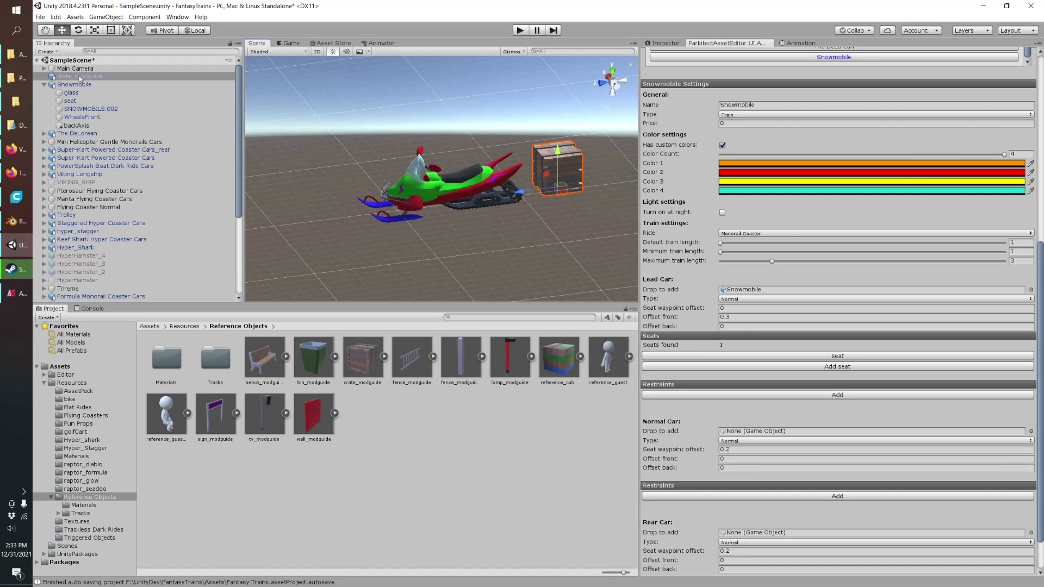
left_click_drag(80, 79, 750, 432)
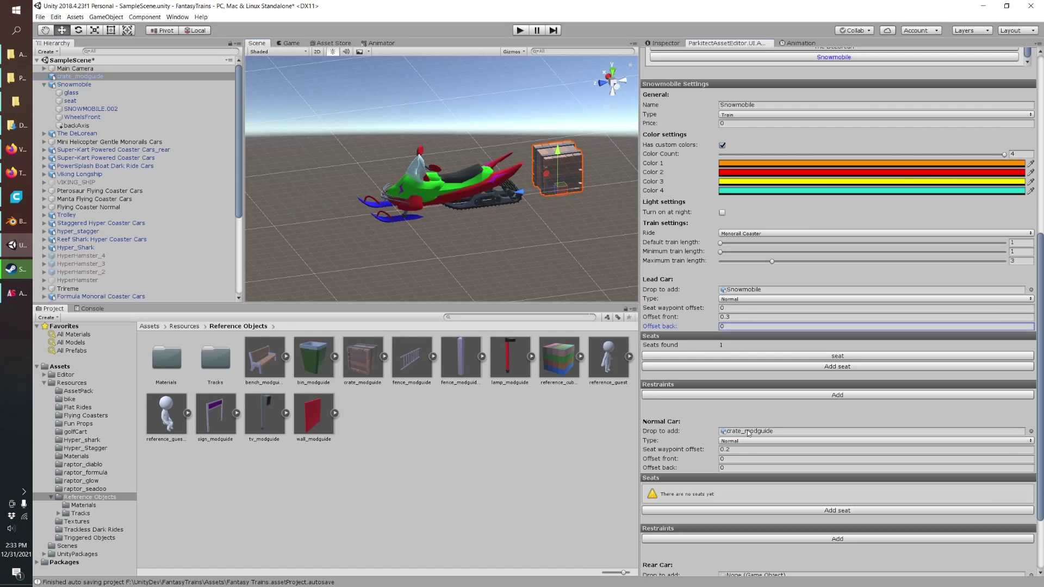
- Create an empty child under crate_modguide named backAxis
right_click(55, 76)
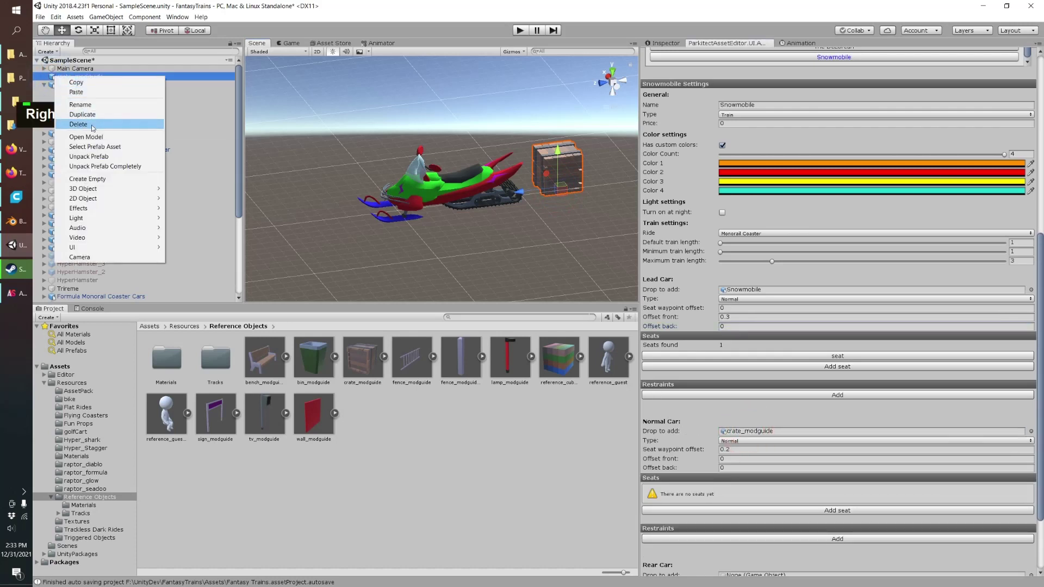
left_click(87, 179)
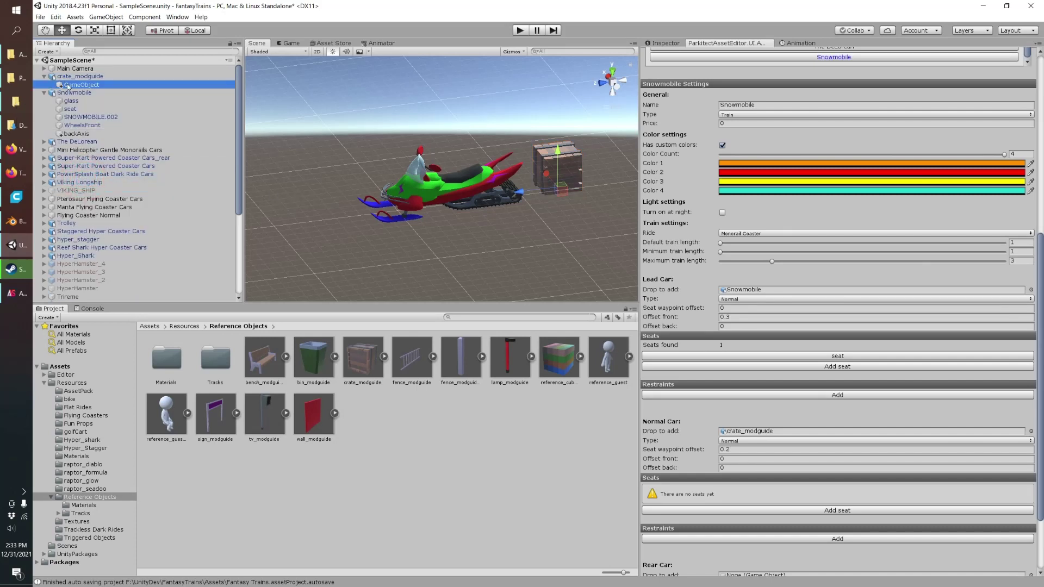
key("F2")
type("backAxis")
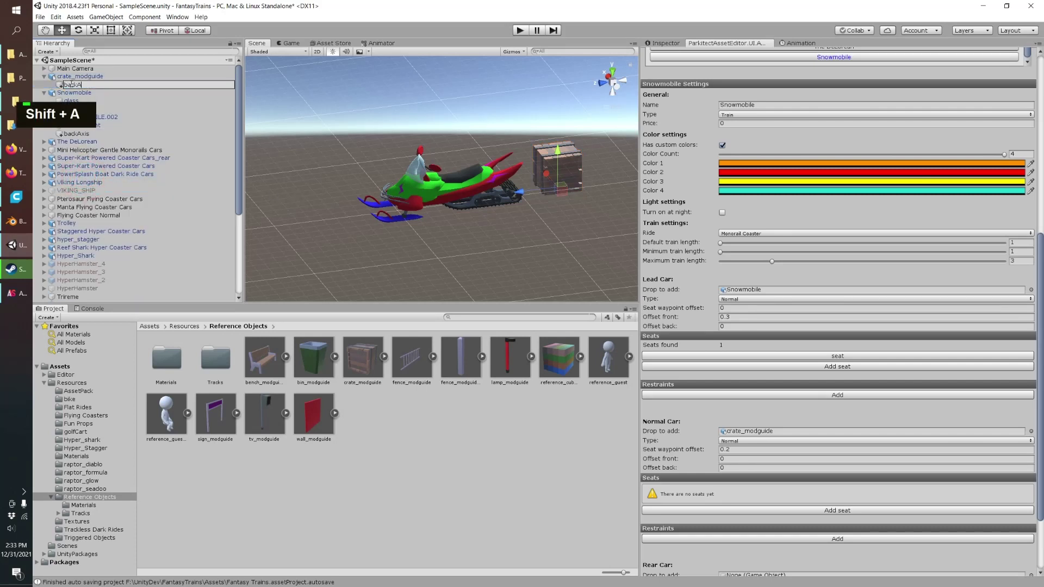
key("Return")
- Set crate_modguide's Transform position to 0, 0, 0
left_click(613, 91)
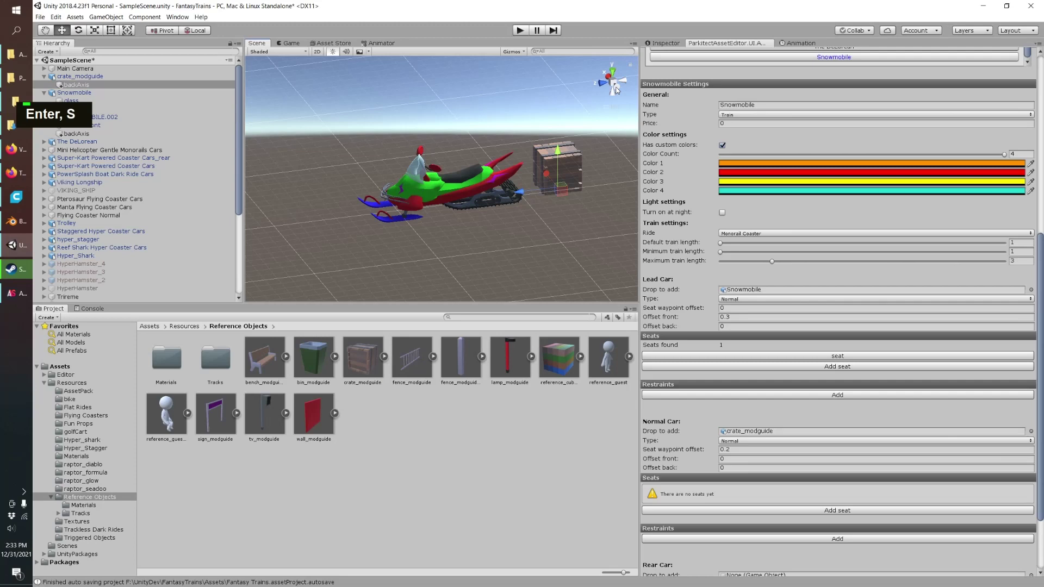
left_click(86, 77)
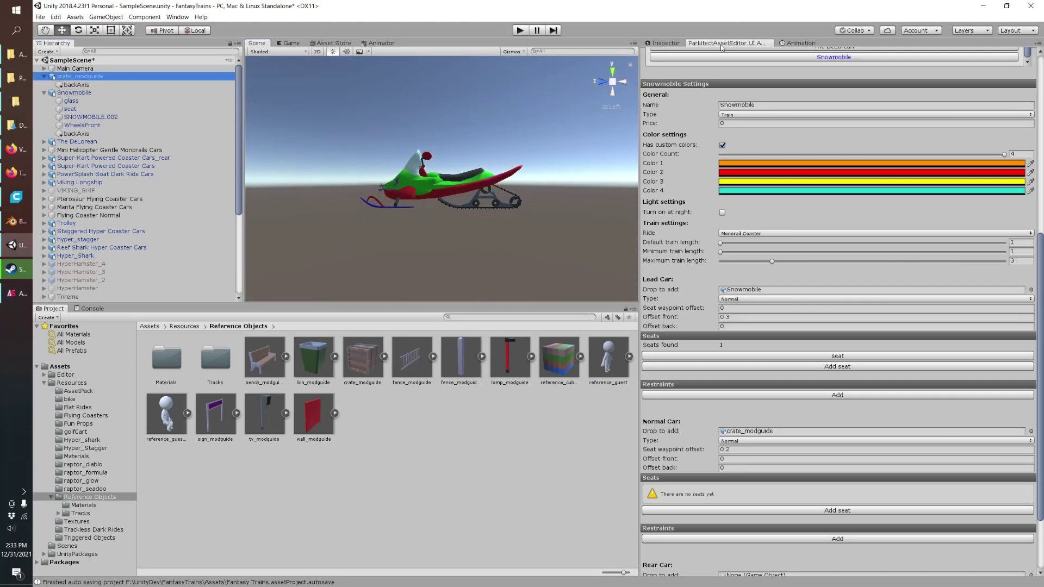
left_click(664, 43)
left_click(857, 93)
type("0")
left_click(935, 94)
type("0")
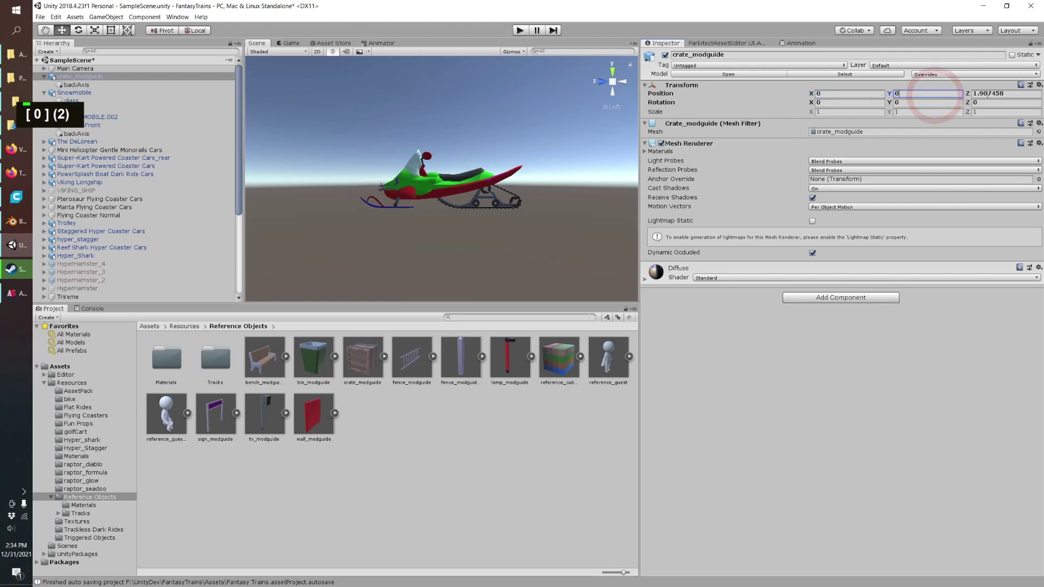
left_click(988, 93)
type("0")
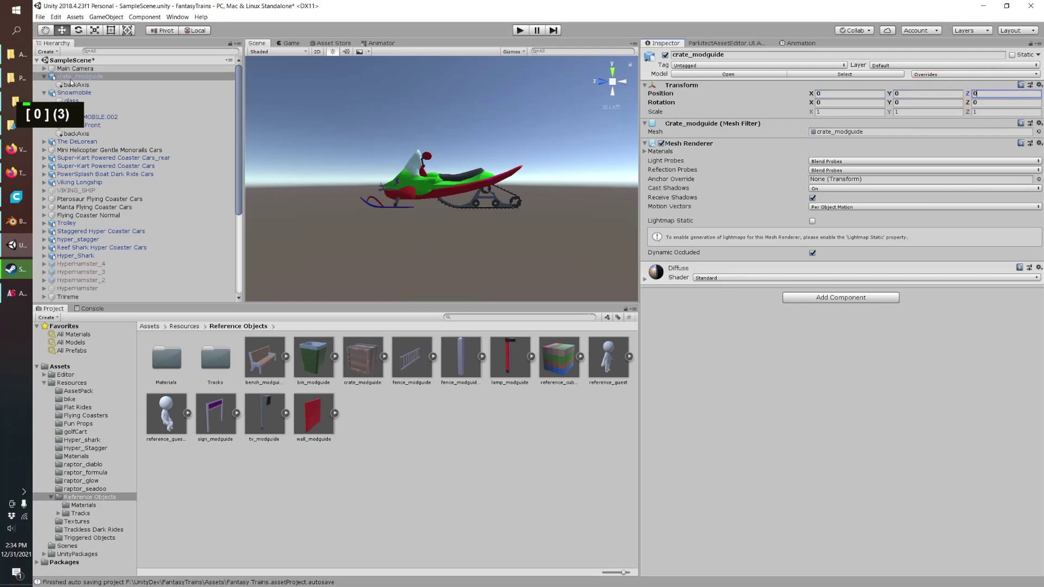
- Reselect the Snowmobile and return to its asset editor settings
left_click(74, 93)
scroll(474, 166, "up", 3)
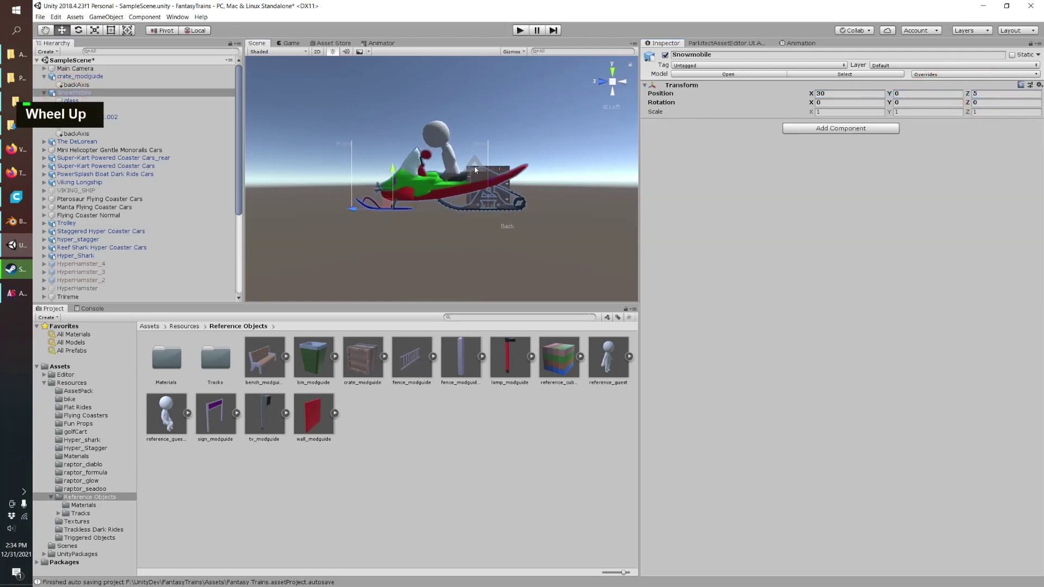
left_click(705, 43)
- Enter .5 in the Normal Car's Offset front field and .2 in Offset back
scroll(553, 237, "up", 2)
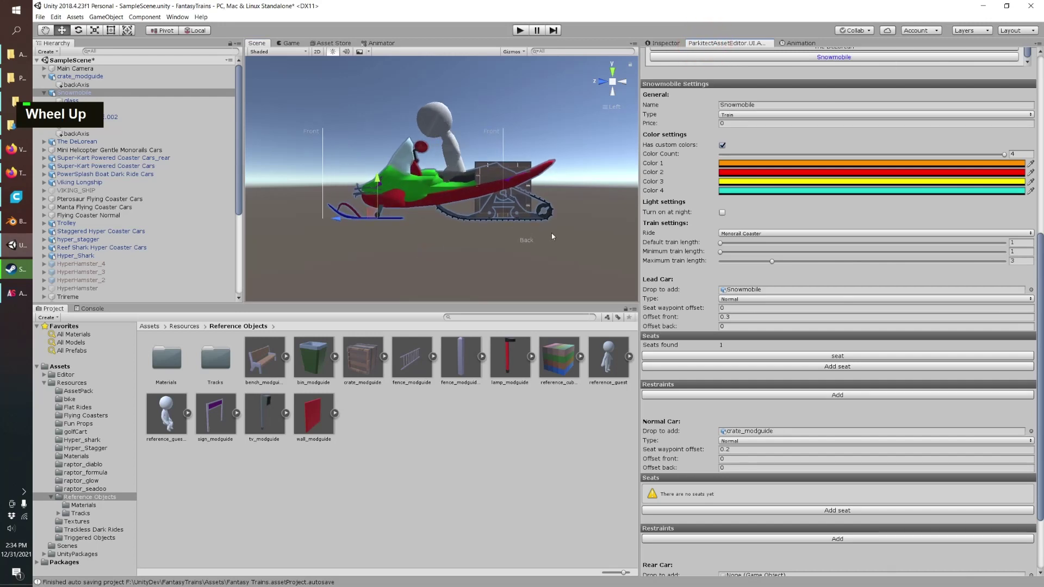
left_click(729, 459)
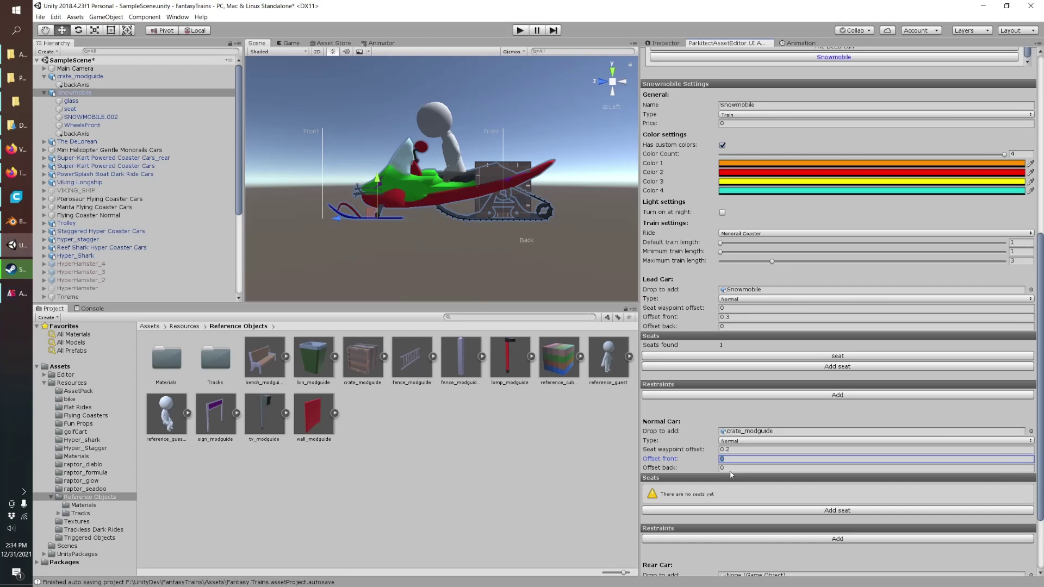
type(".5")
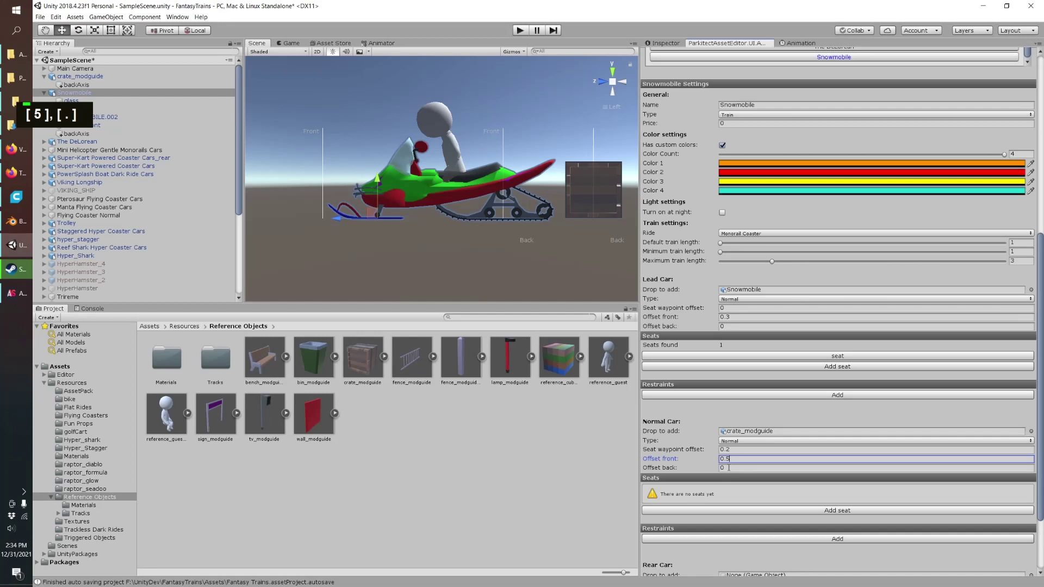
left_click(730, 467)
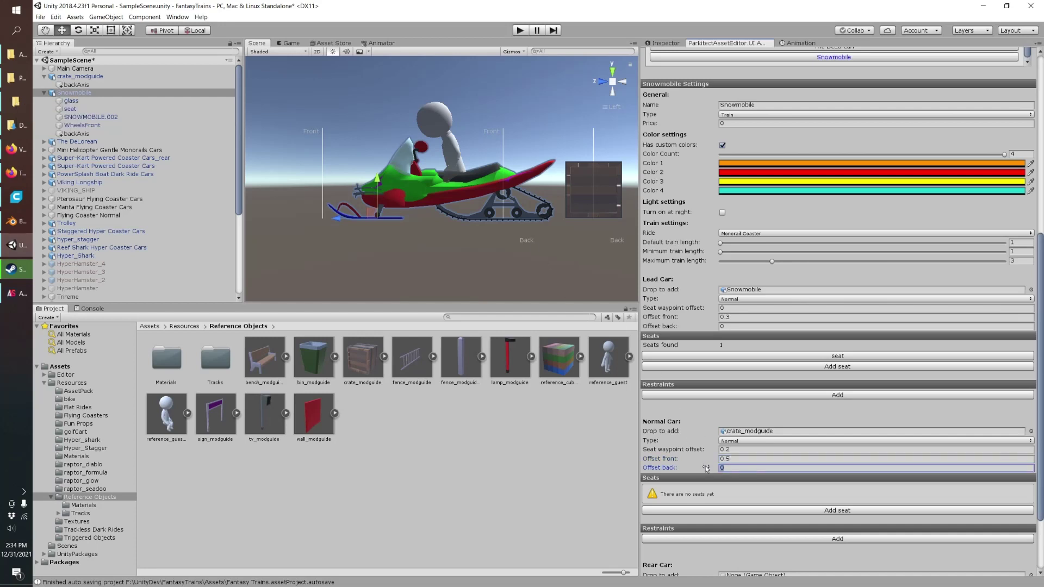
type(".2")
middle_click_drag(478, 221, 435, 233, "shift")
scroll(725, 484, "down", 3)
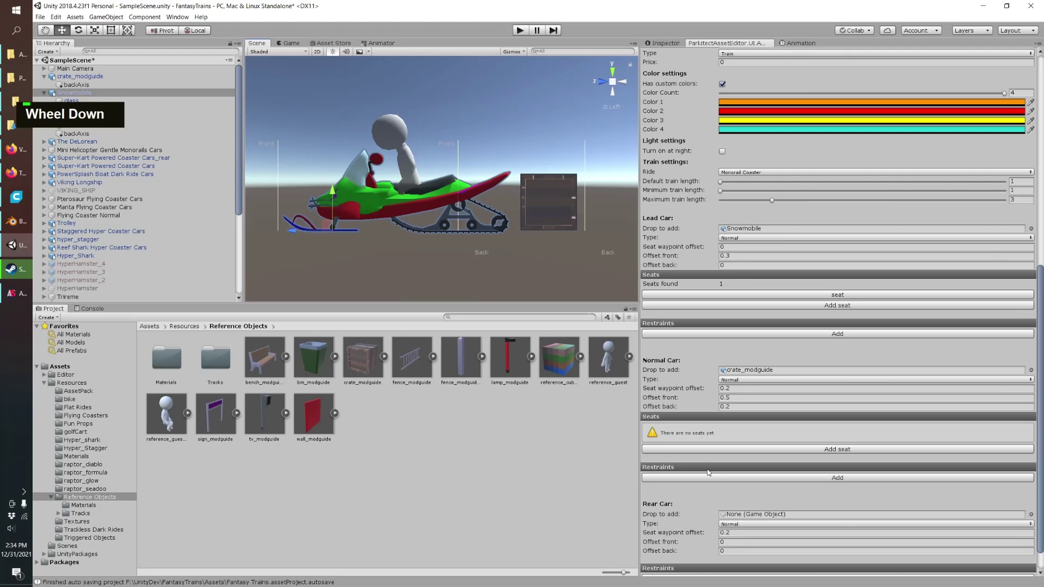
scroll(709, 472, "down", 1)
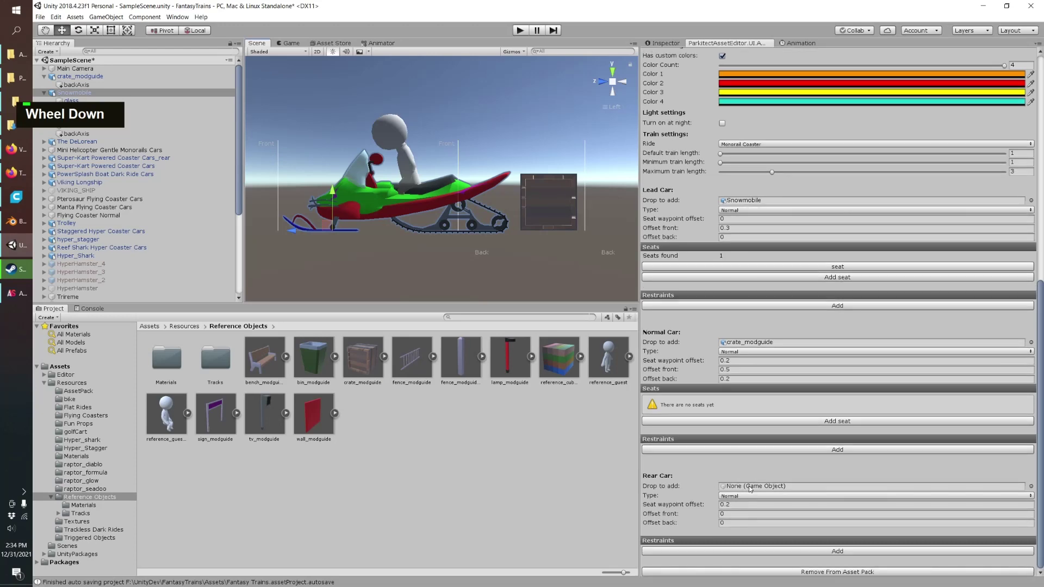
scroll(759, 268, "up", 5)
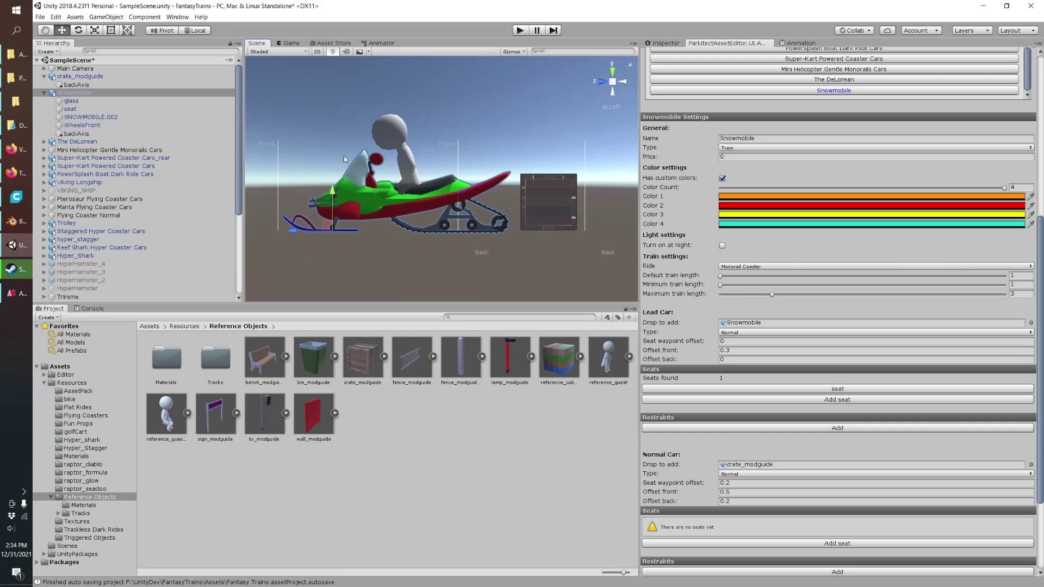
right_click_drag(344, 159, 413, 168)
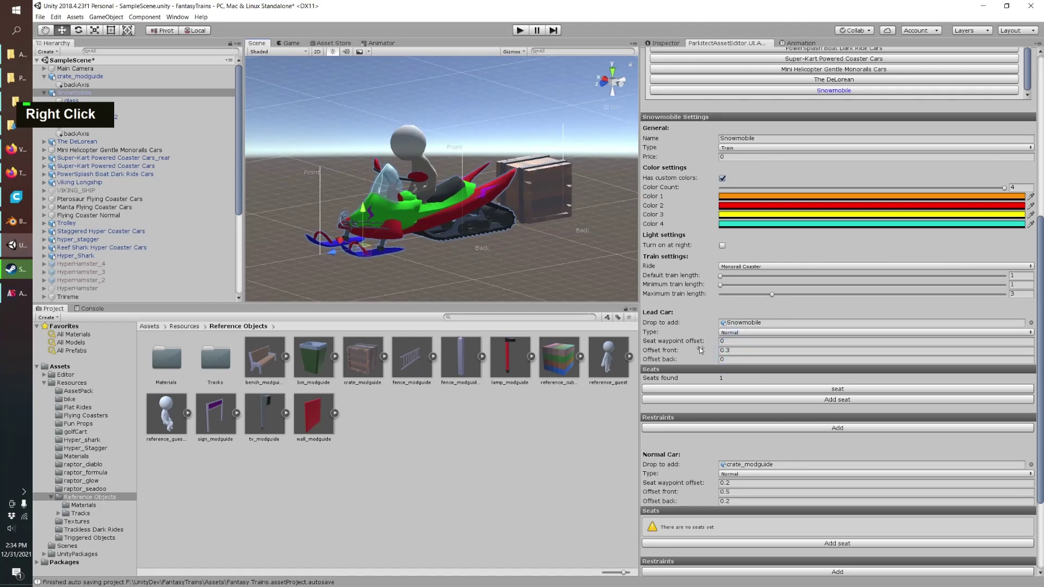
scroll(702, 498, "down", 3)
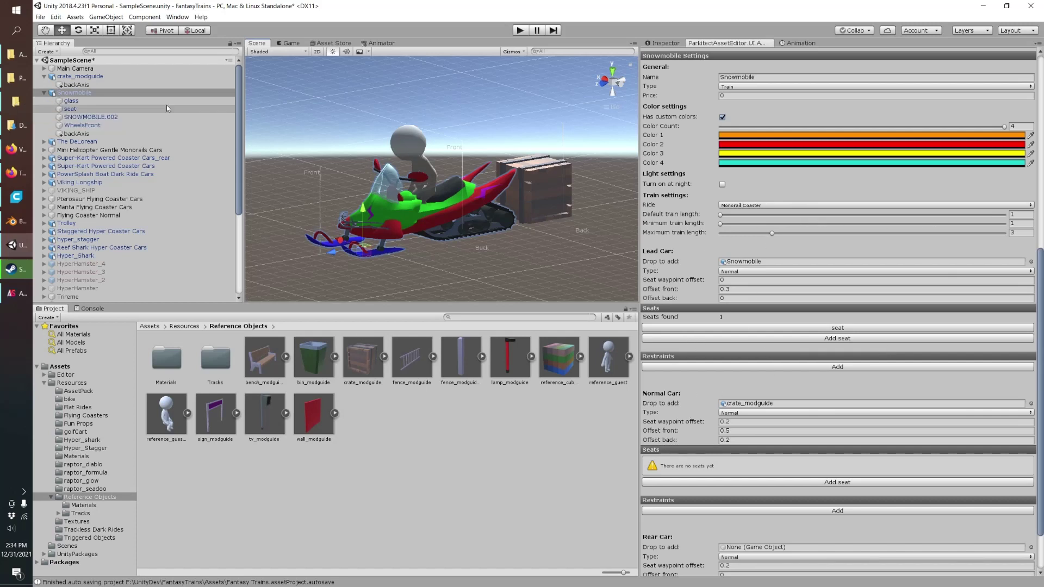
right_click_drag(391, 230, 420, 214)
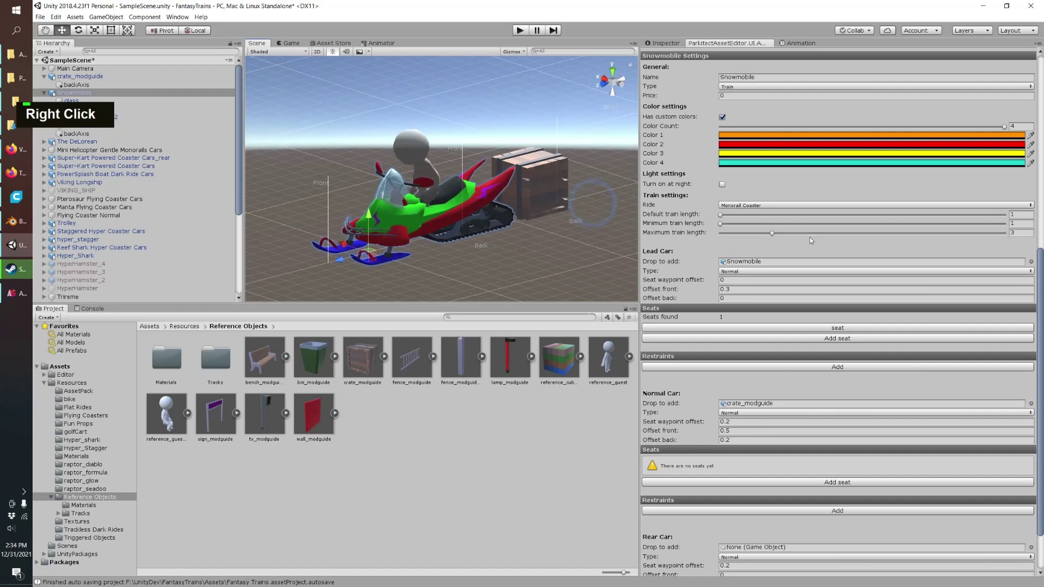
- Change the asset pack version number to 2.1 and export the asset pack
scroll(801, 252, "up", 9)
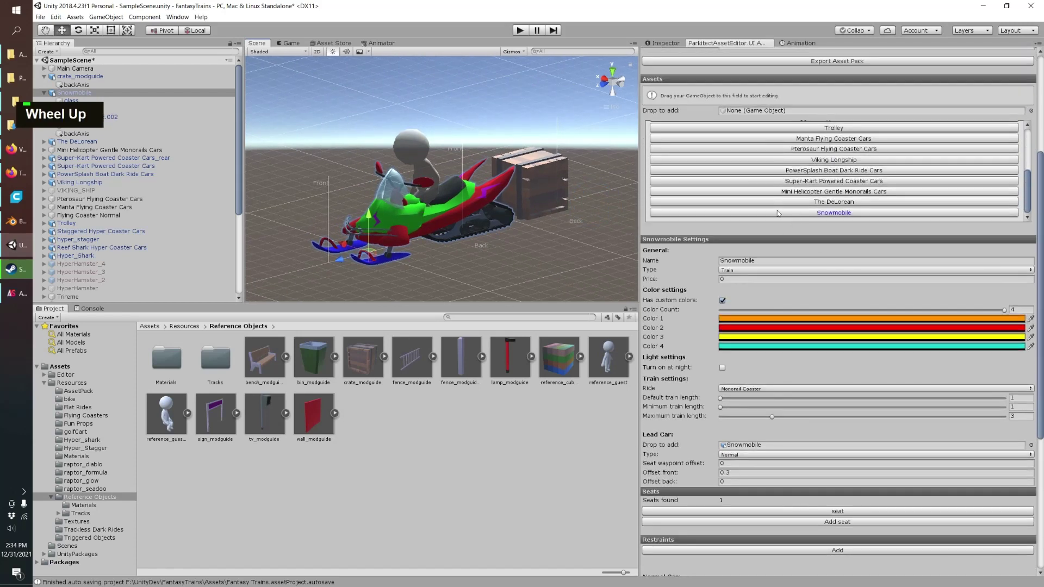
scroll(780, 142, "up", 6)
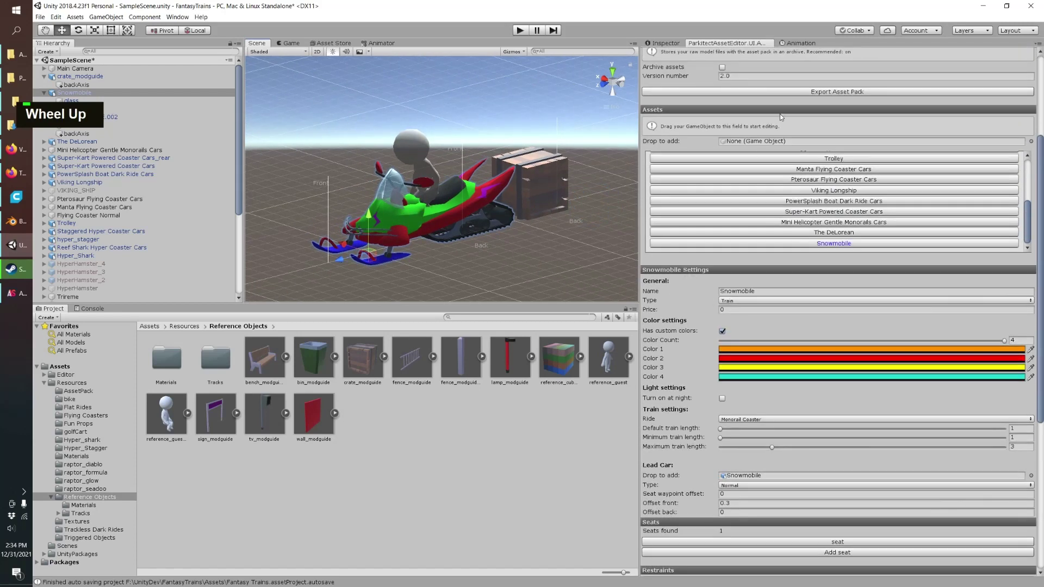
left_click(733, 169)
left_click(734, 169)
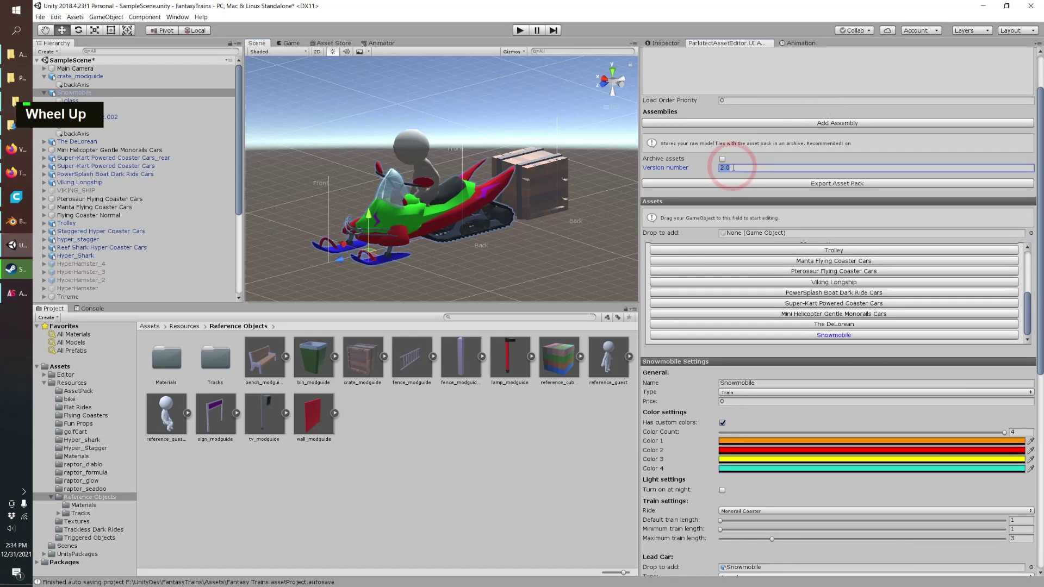
key("End")
key("BackSpace")
type("1")
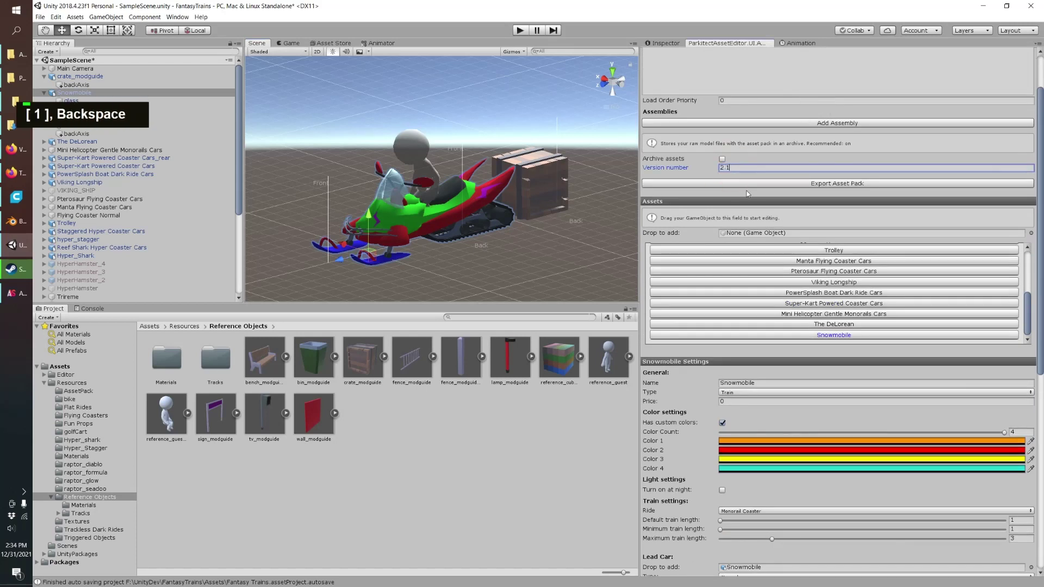
left_click(750, 184)
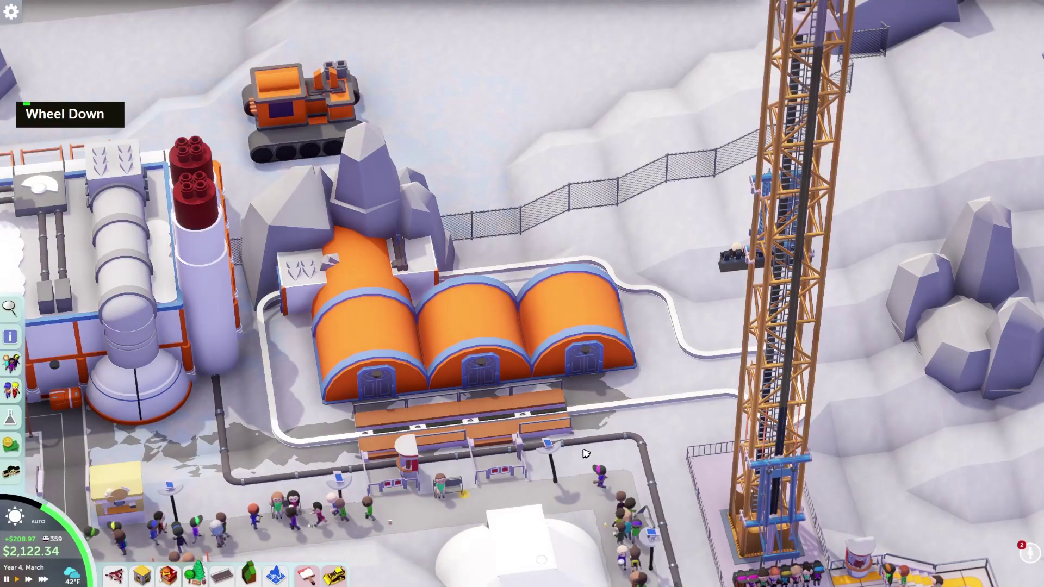
- Set the Monorail Coaster's trains to Snowmobile, with 2 cars per train and 2 trains
scroll(552, 407, "up", 3)
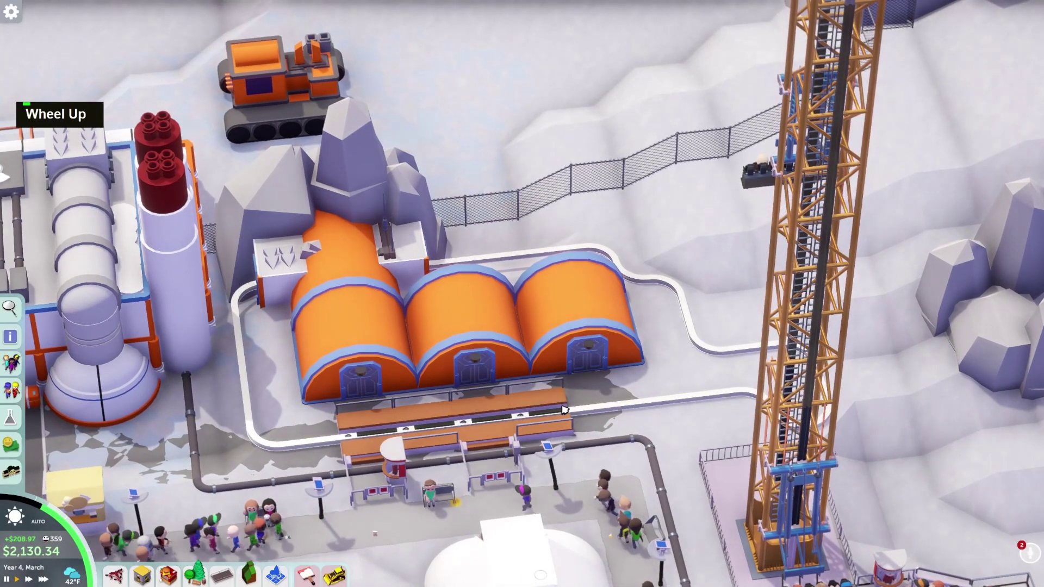
left_click(557, 403)
left_click(603, 424)
scroll(794, 544, "down", 5)
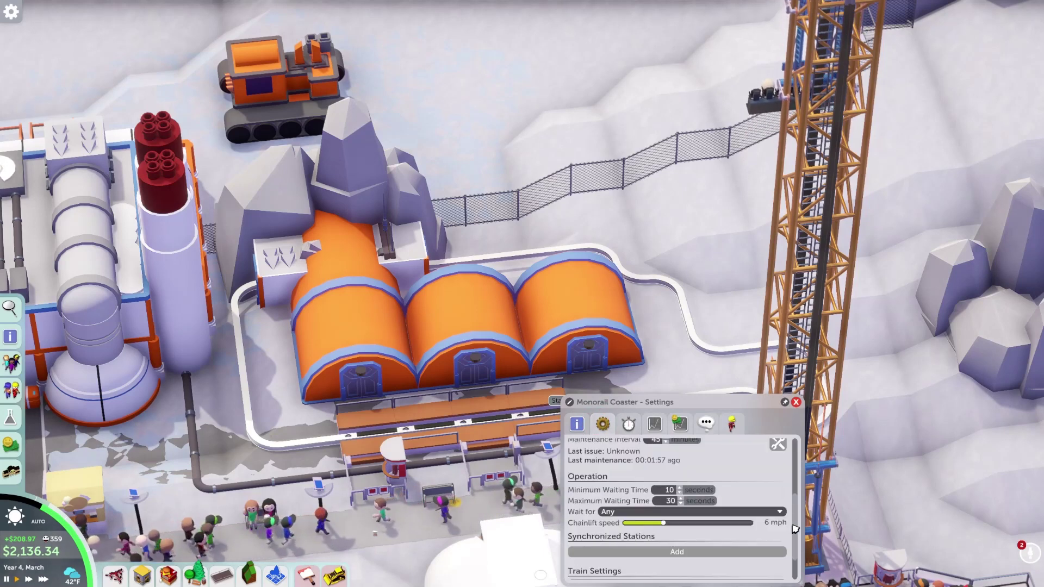
left_click(769, 534)
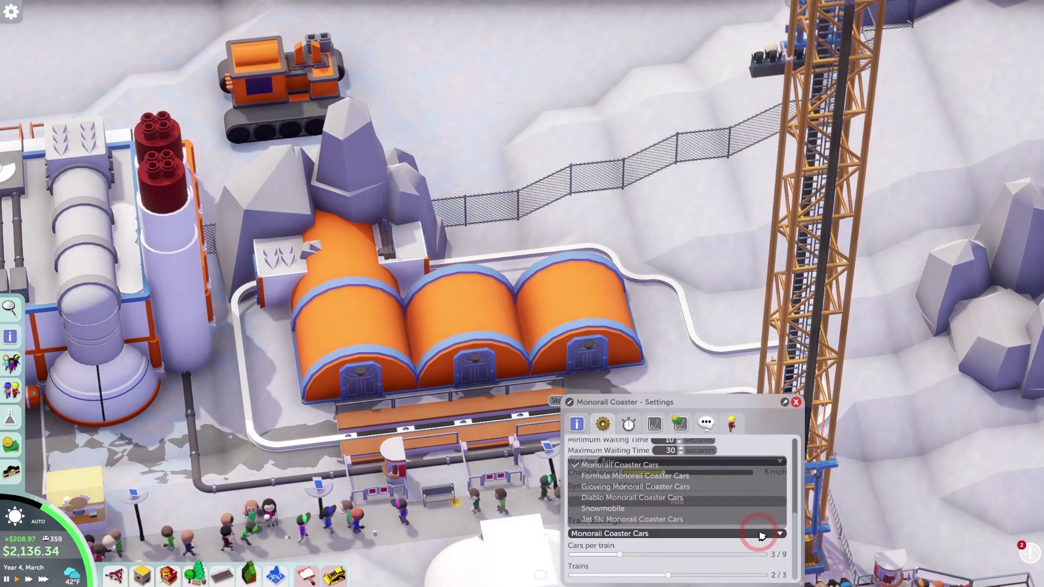
left_click(608, 509)
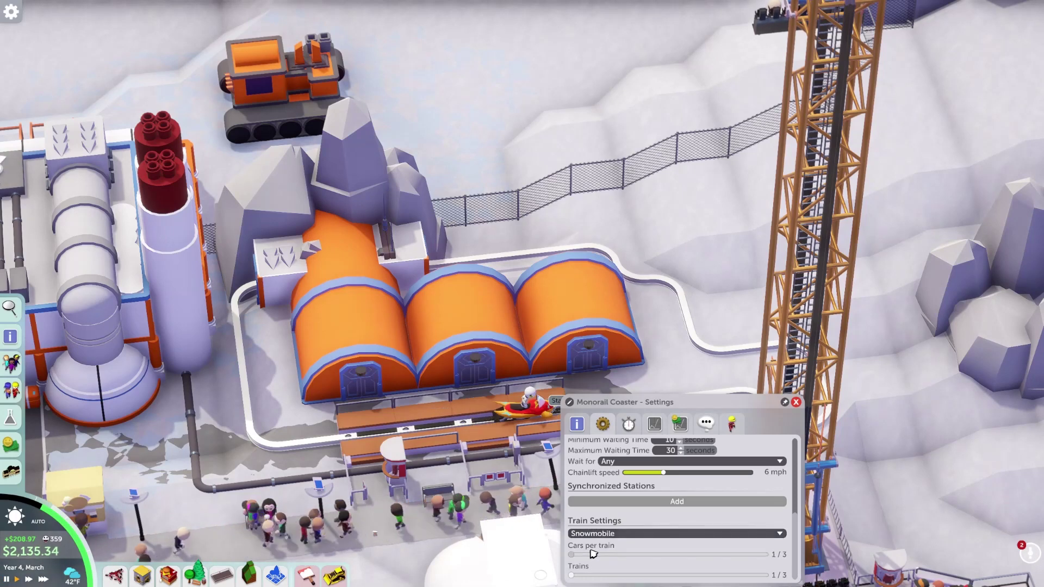
left_click(663, 553)
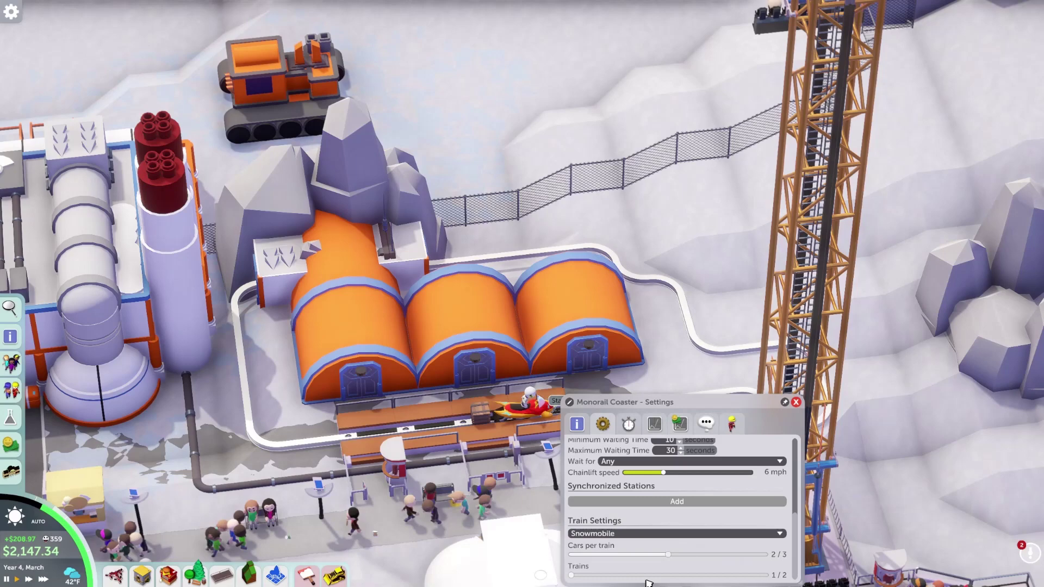
left_click(687, 575)
- Glance at the ride's test results, close the settings window and open a coaster car
scroll(435, 359, "up", 5)
middle_click_drag(451, 375, 442, 353, "shift")
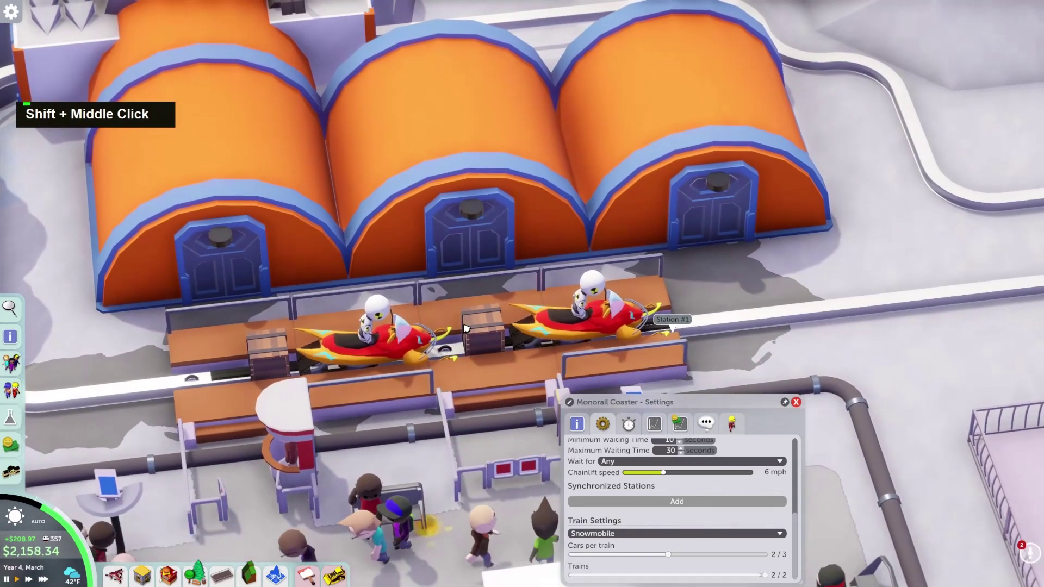
scroll(442, 353, "up", 2)
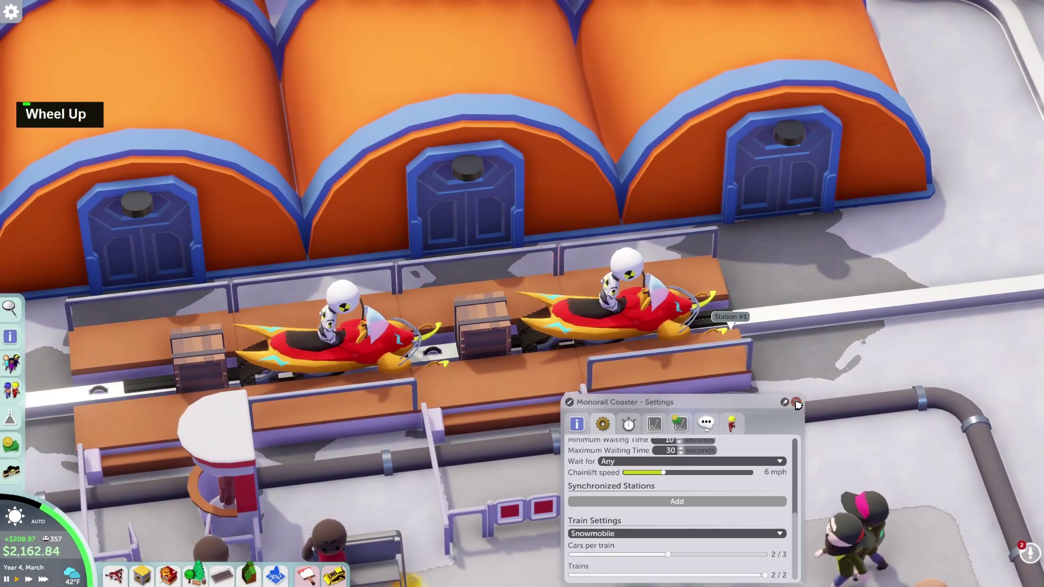
left_click(629, 423)
left_click(602, 424)
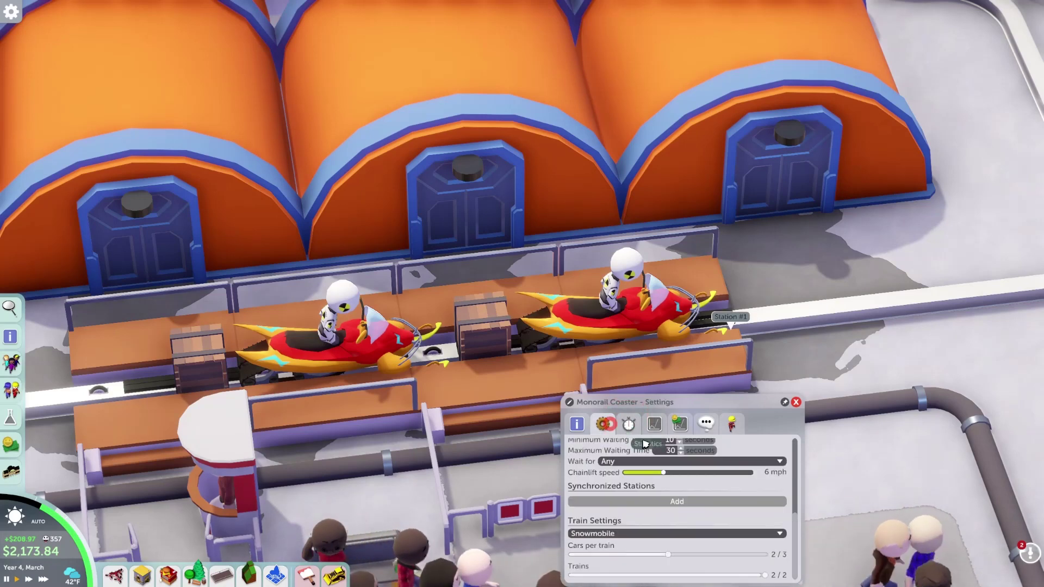
double_click(794, 443)
scroll(600, 460, "up", 2)
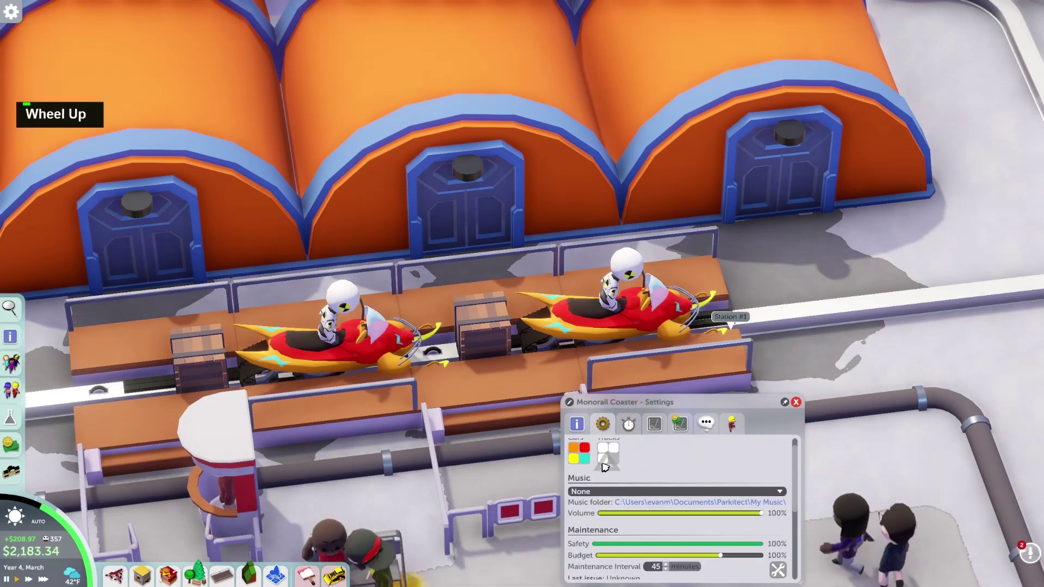
left_click(796, 402)
double_click(663, 314)
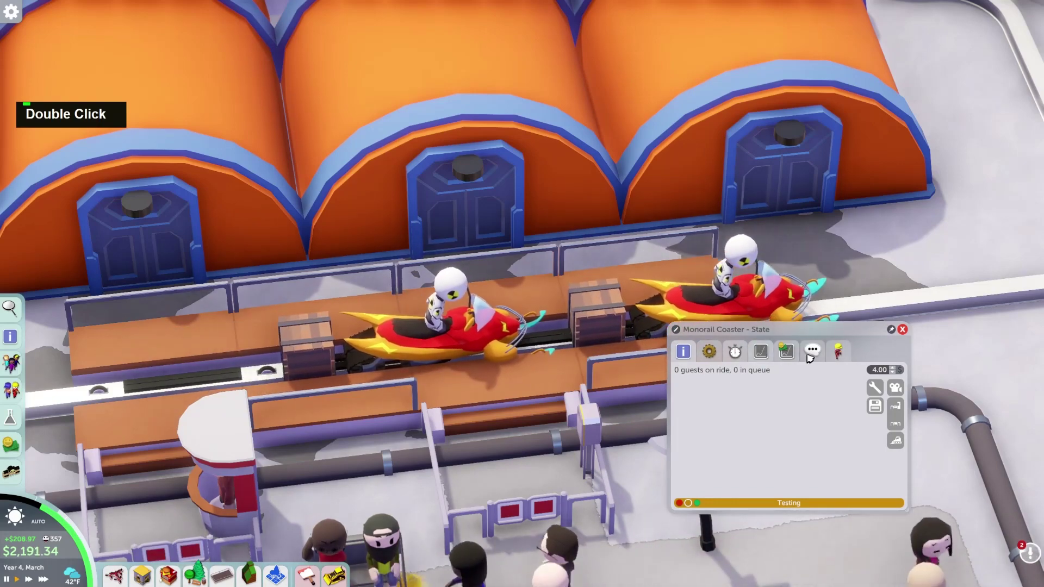
- Follow the moving snowmobile car with the camera, hiding the UI and rotating around the park
left_click(895, 387)
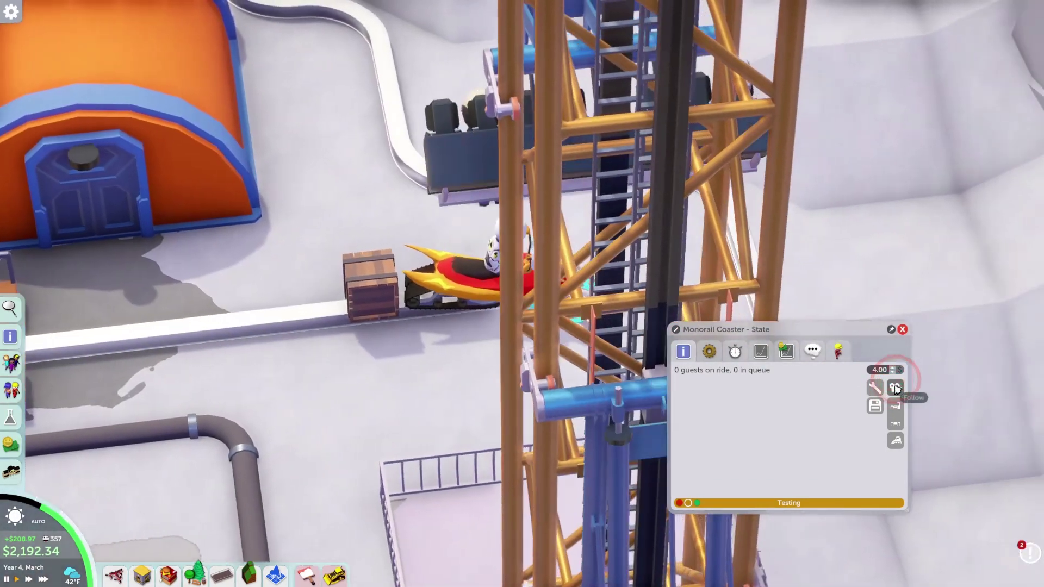
left_click(895, 388)
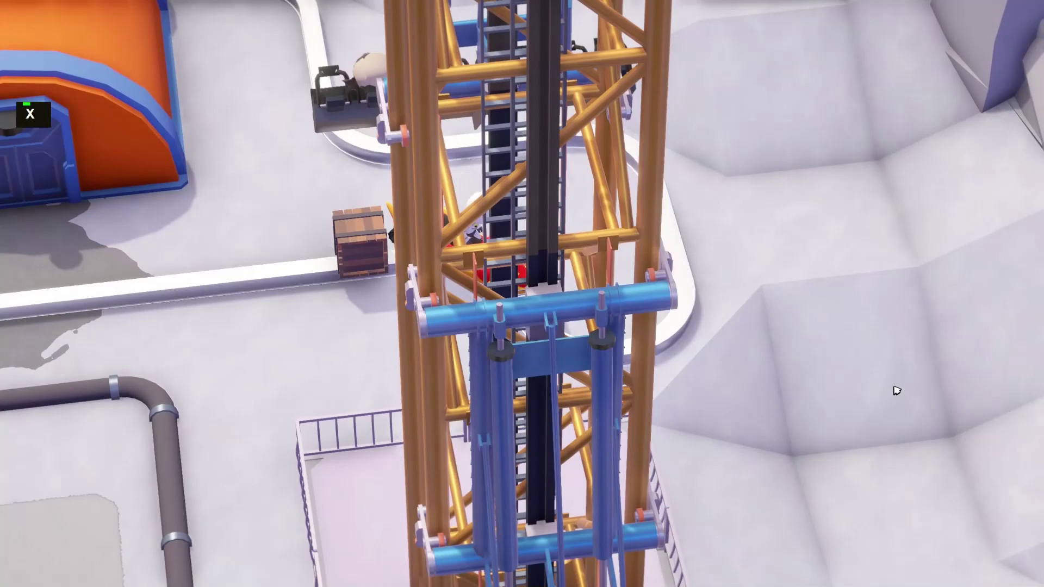
key("e")
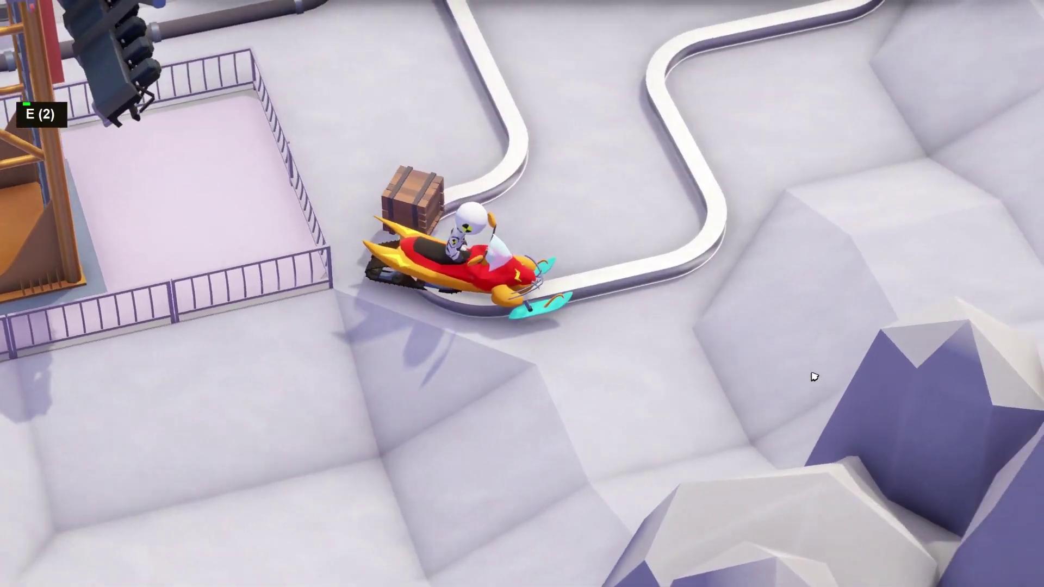
key("e")
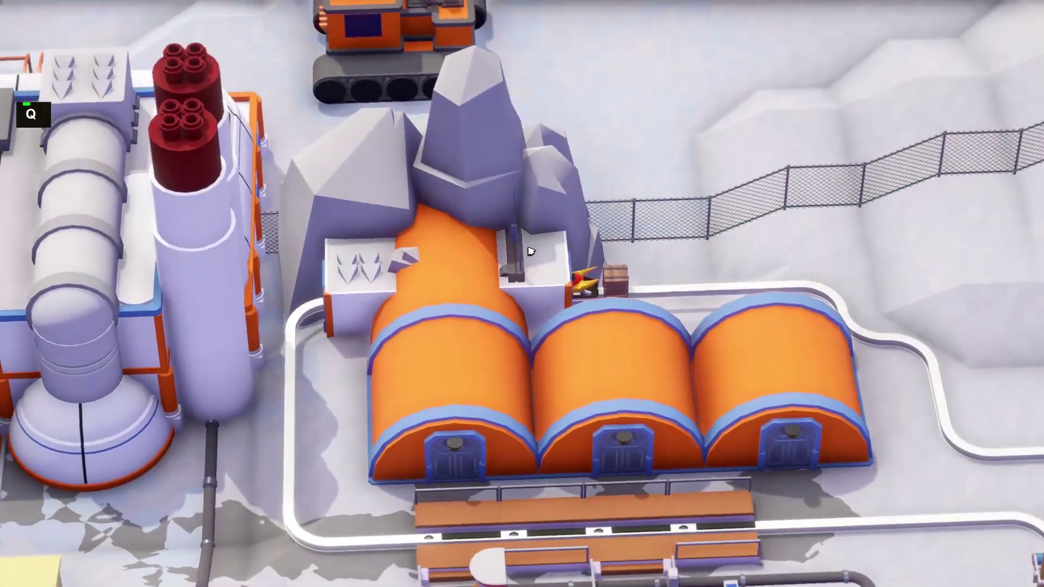
key("q")
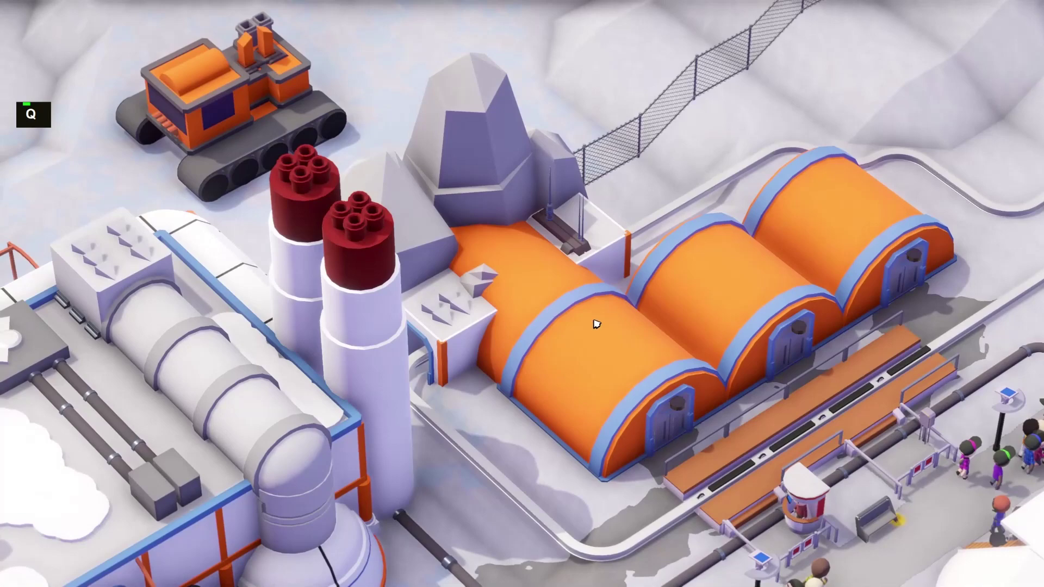
key("d")
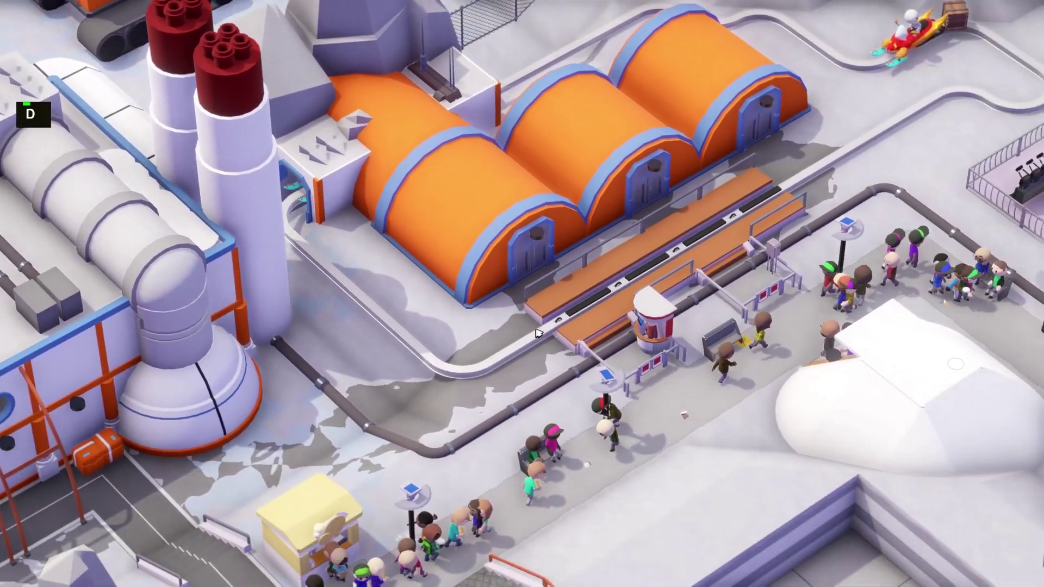
key("w")
key("q")
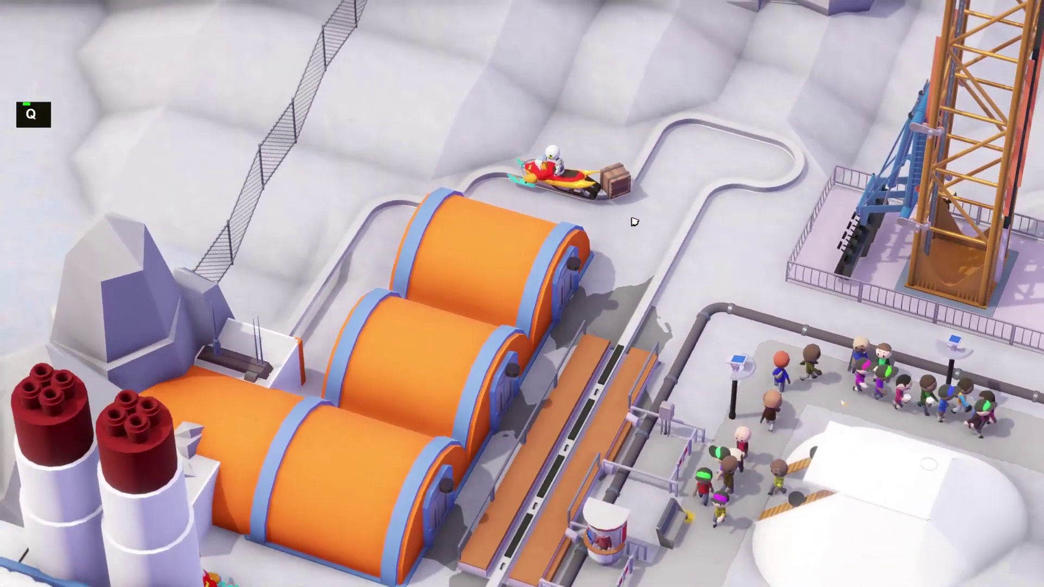
key("q")
key("e")
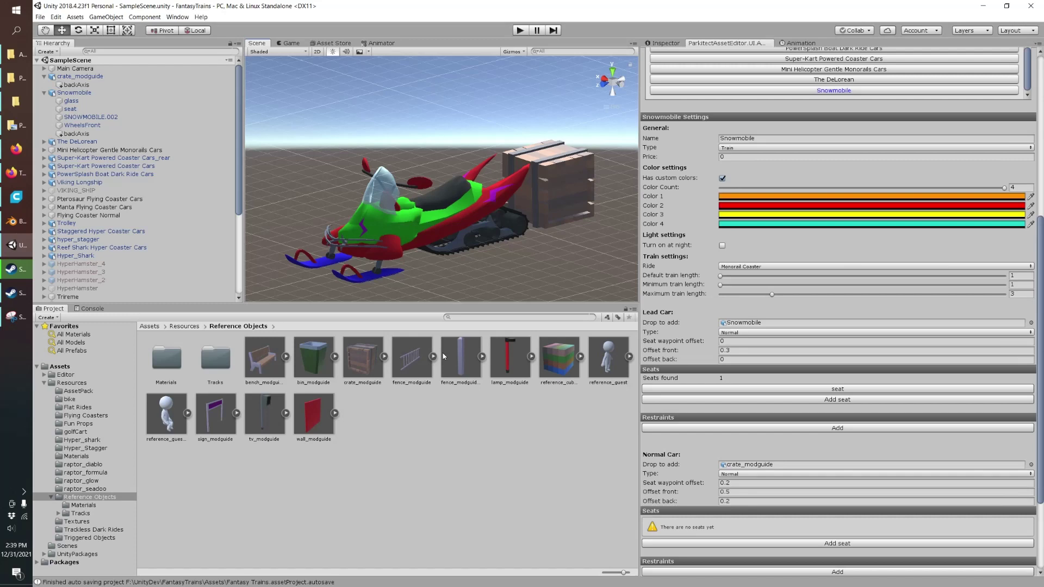
- Select the glass windshield object and orbit to view it side-on
left_click(70, 108)
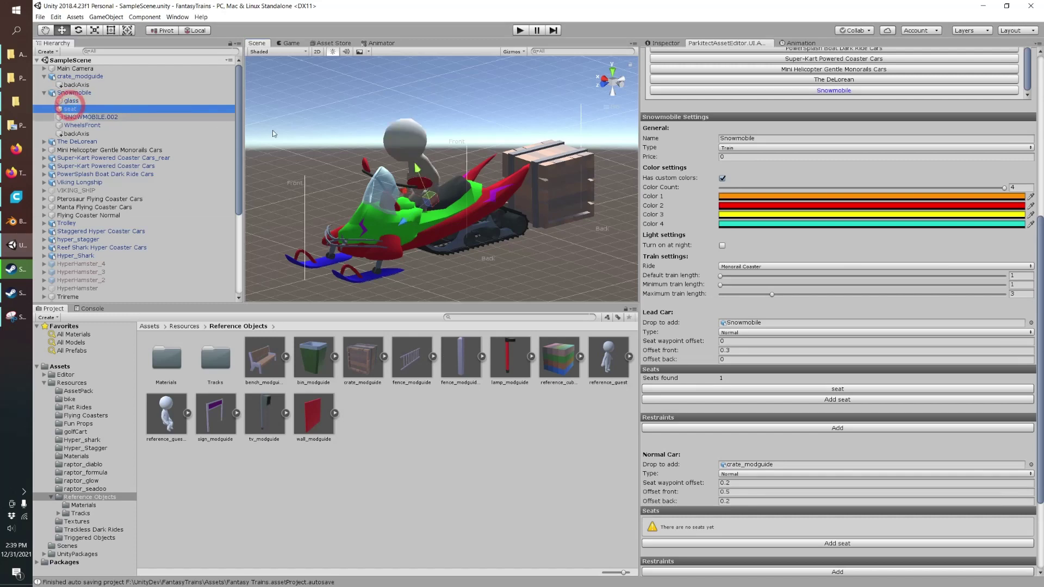
scroll(274, 133, "up", 3)
middle_click_drag(283, 141, 370, 114, "shift")
left_click(90, 100)
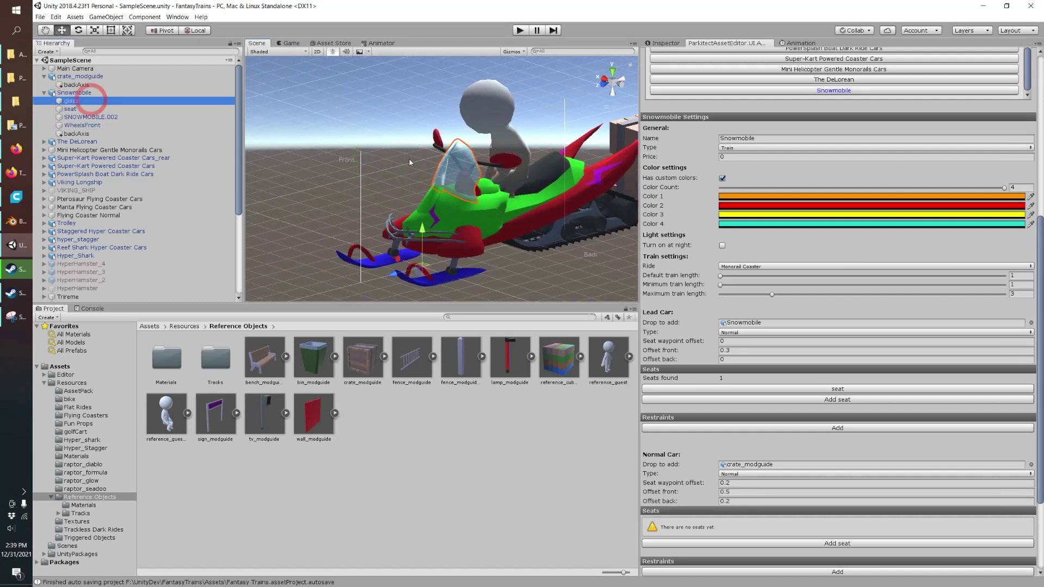
scroll(410, 162, "up", 2)
middle_click_drag(409, 162, 392, 172, "shift")
right_click_drag(391, 171, 340, 190)
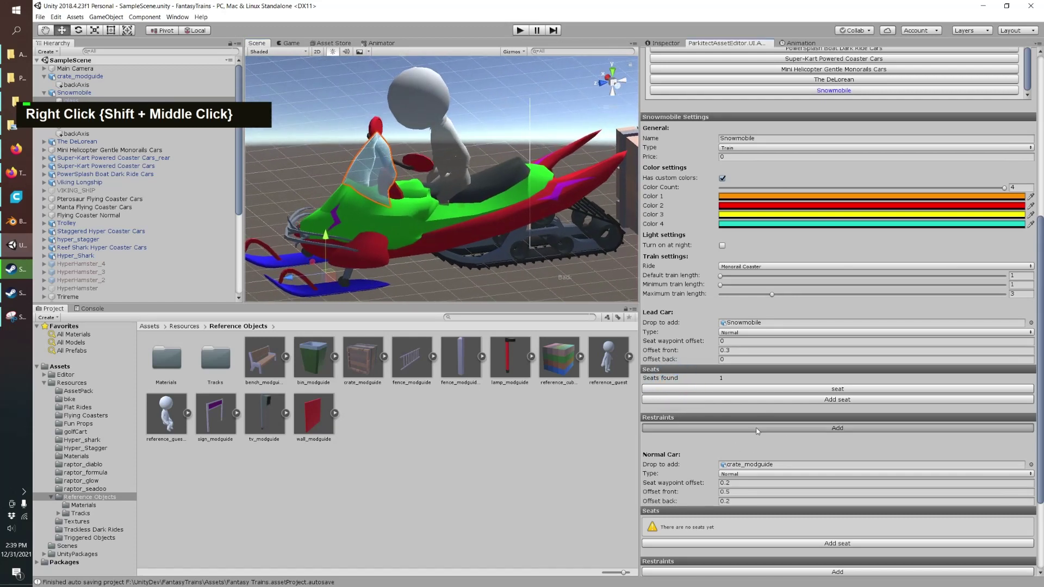
- Add a lead car restraint on transform glass with a closed angle of 50
left_click(757, 429)
left_click(704, 434)
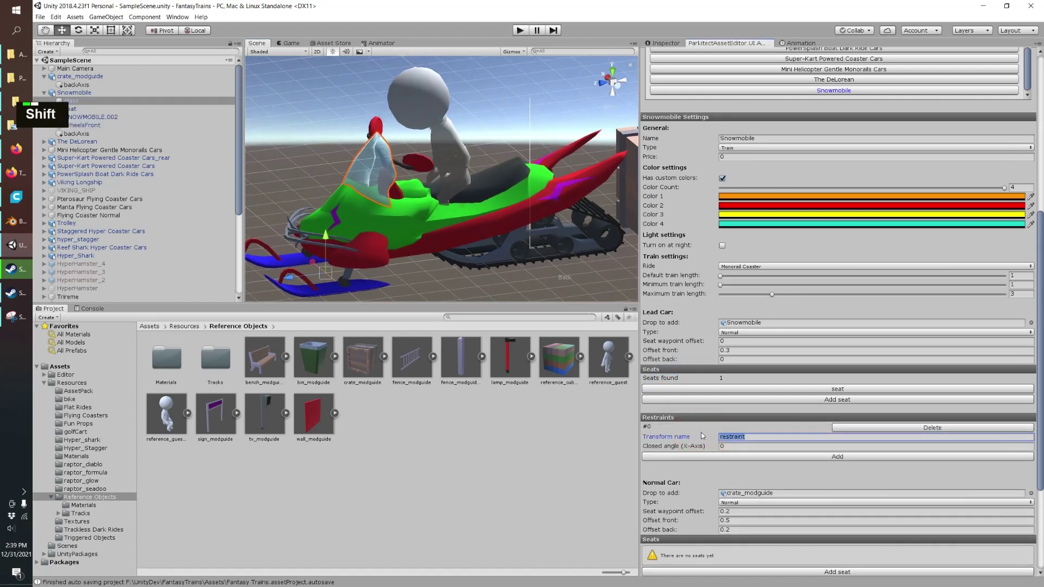
type("glass")
key("Return")
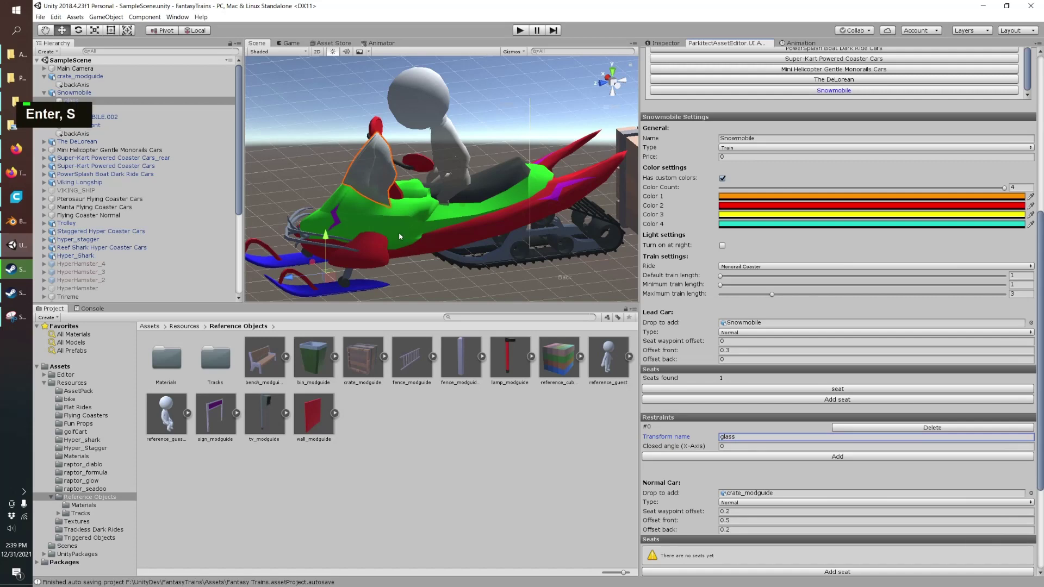
left_click(686, 444)
type("20")
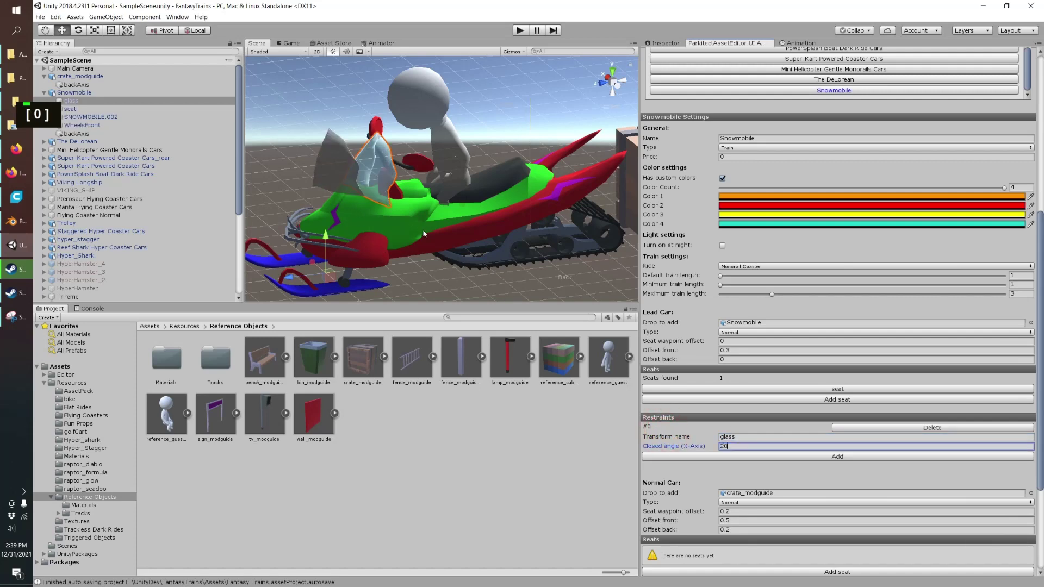
right_click_drag(384, 200, 425, 195)
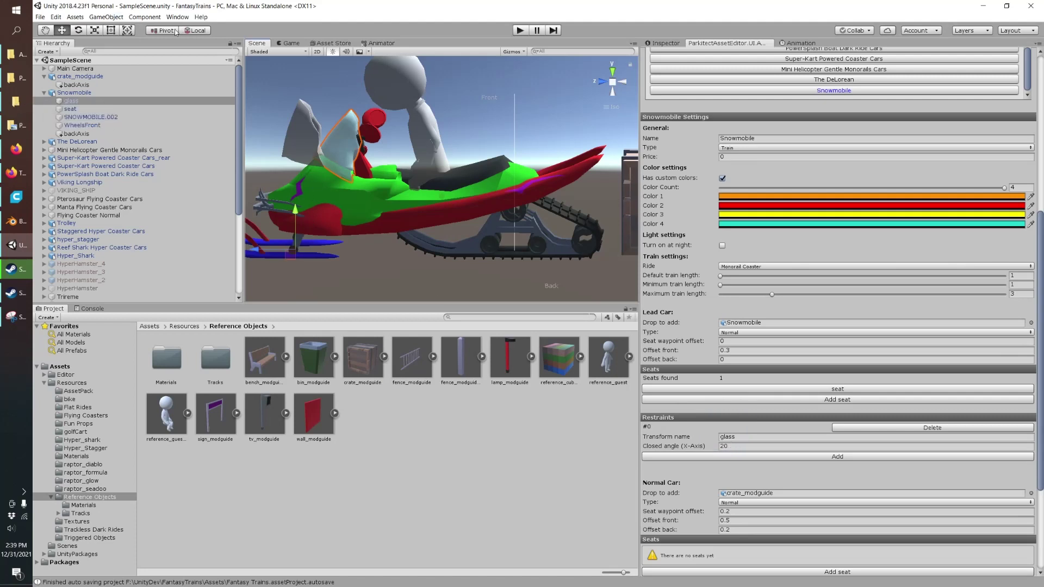
double_click(194, 30)
left_click(723, 446)
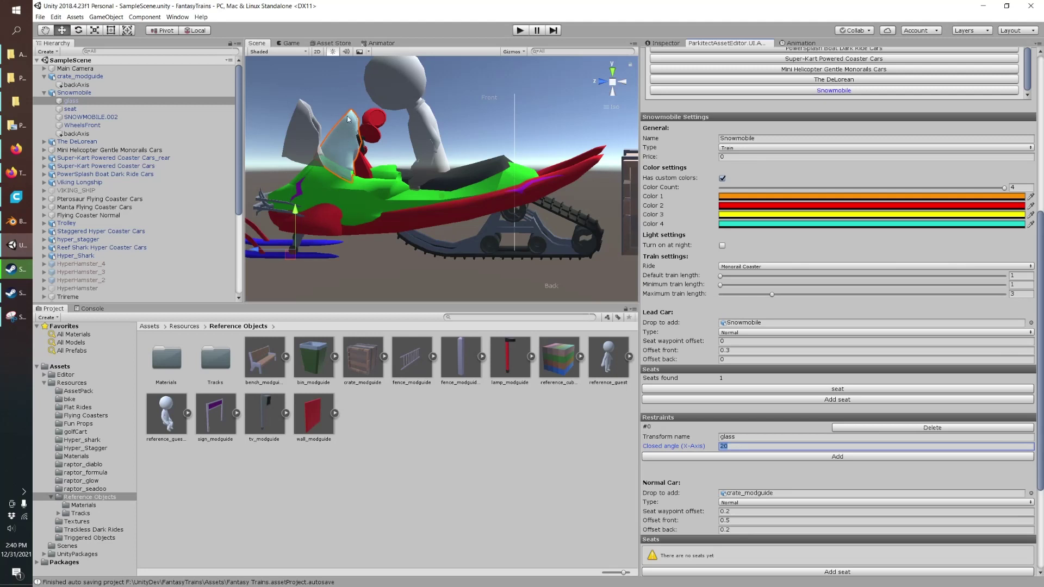
type("50")
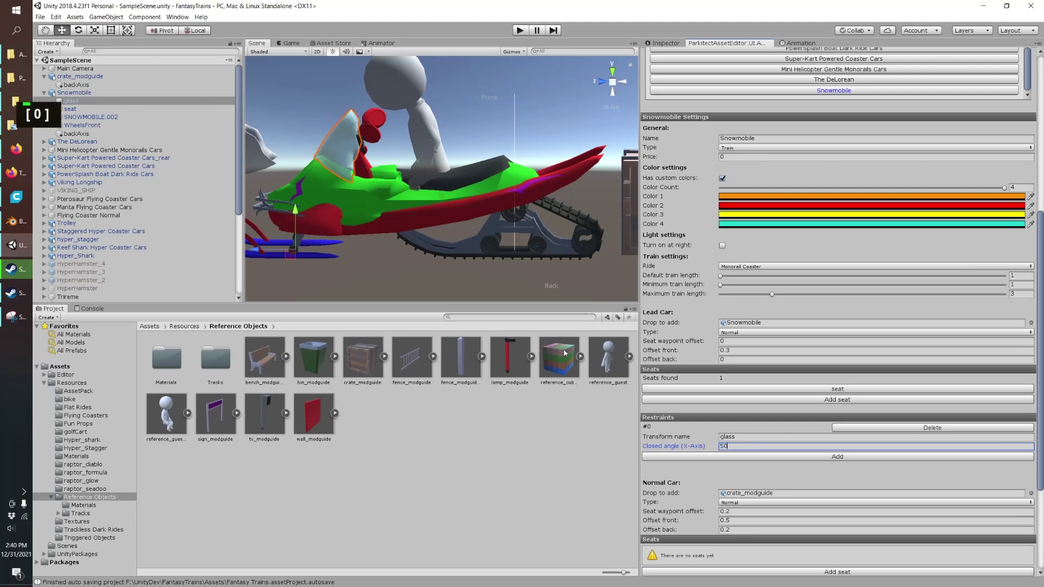
- Set the Lead Car type to Spinning and the Normal Car type to Swinging
scroll(251, 154, "down", 2)
middle_click_drag(251, 154, 333, 173)
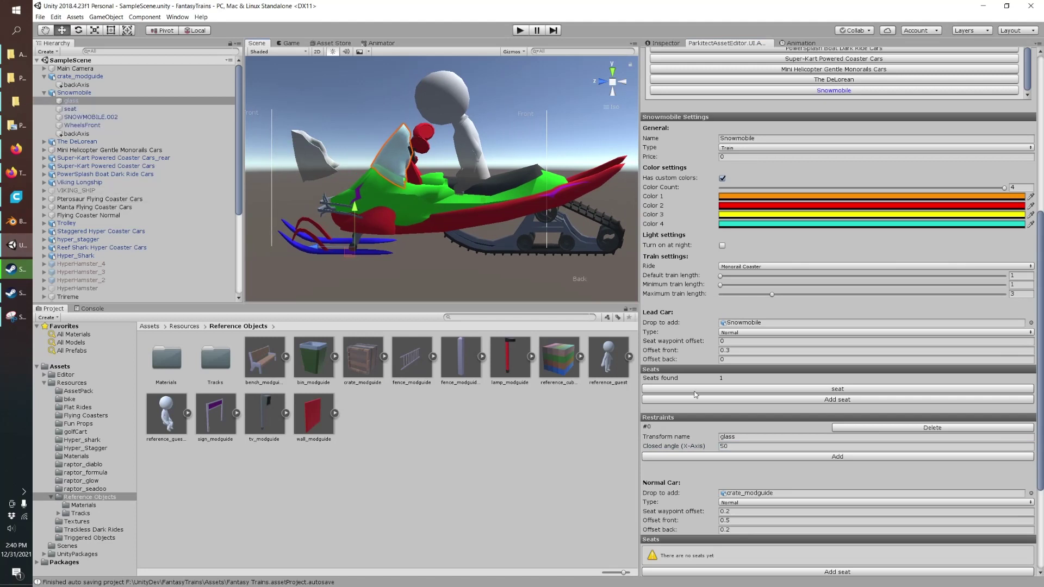
scroll(814, 401, "down", 2)
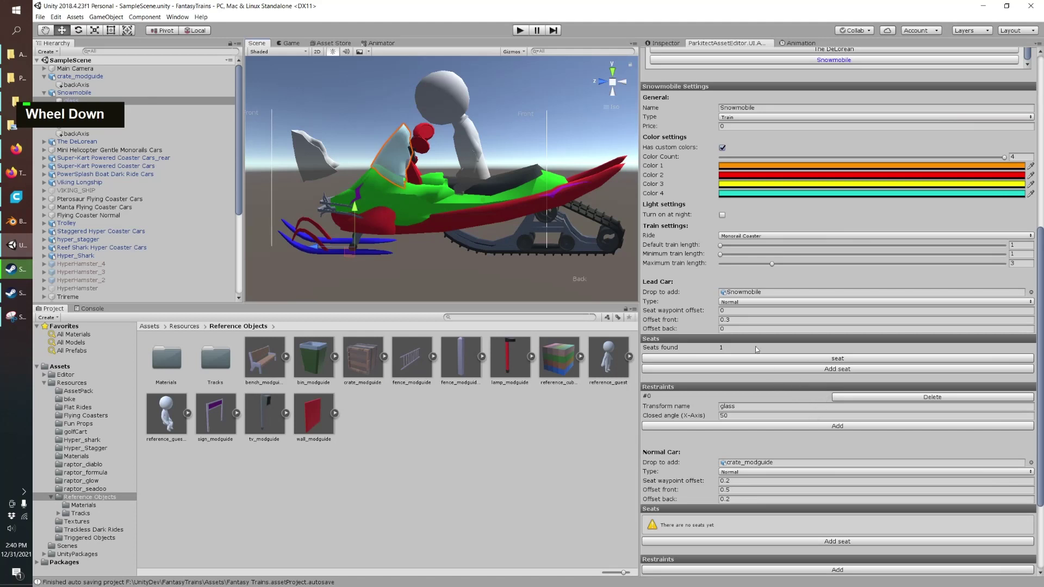
left_click(734, 302)
left_click(733, 321)
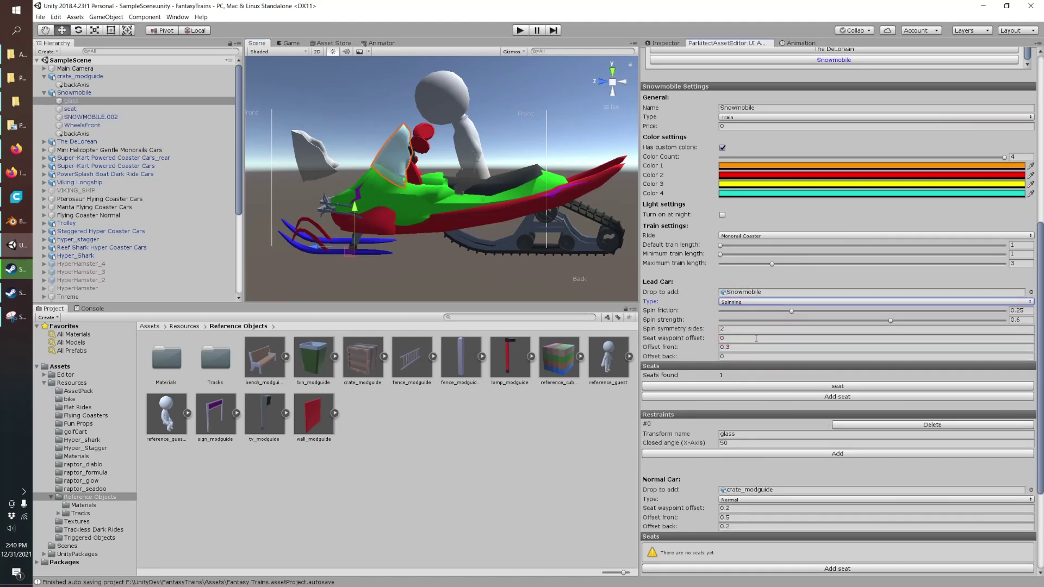
left_click(748, 498)
left_click(741, 529)
scroll(766, 424, "down", 3)
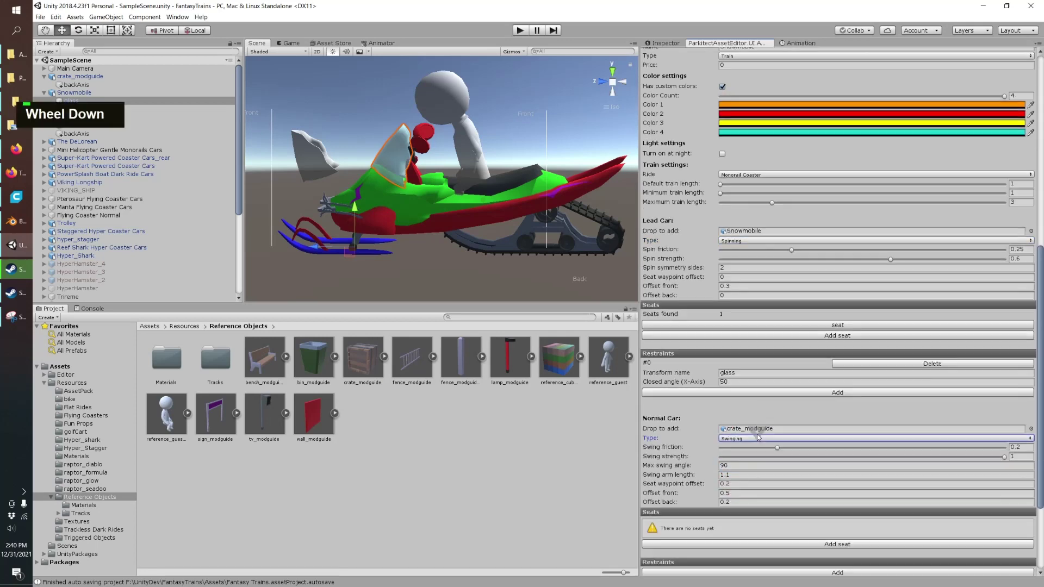
- Scroll the Trains wiki page to the Spinning and Swinging car type sections, then minimize Firefox
left_click(16, 169)
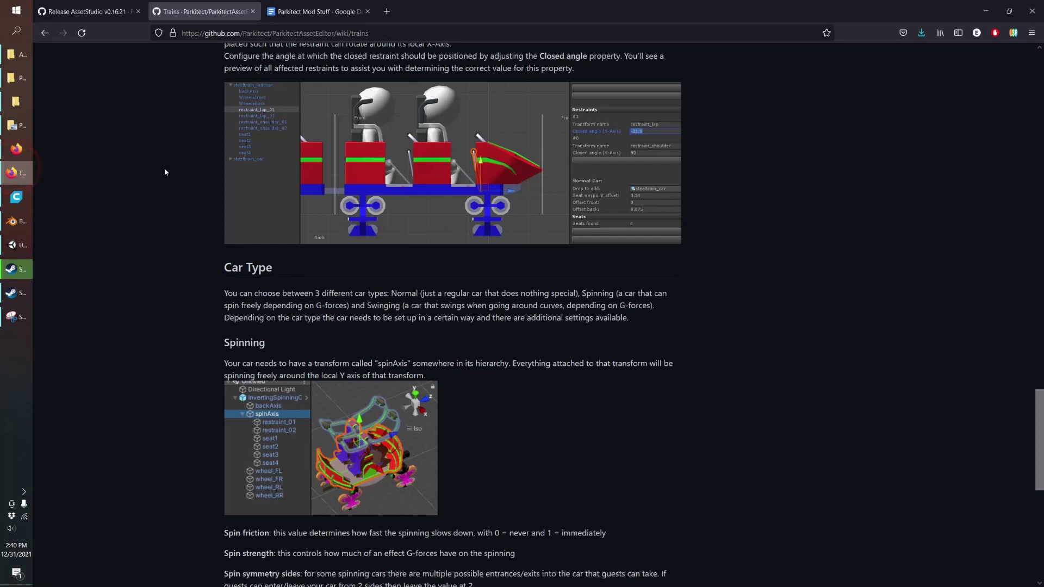
scroll(326, 297, "down", 3)
scroll(325, 296, "down", 5)
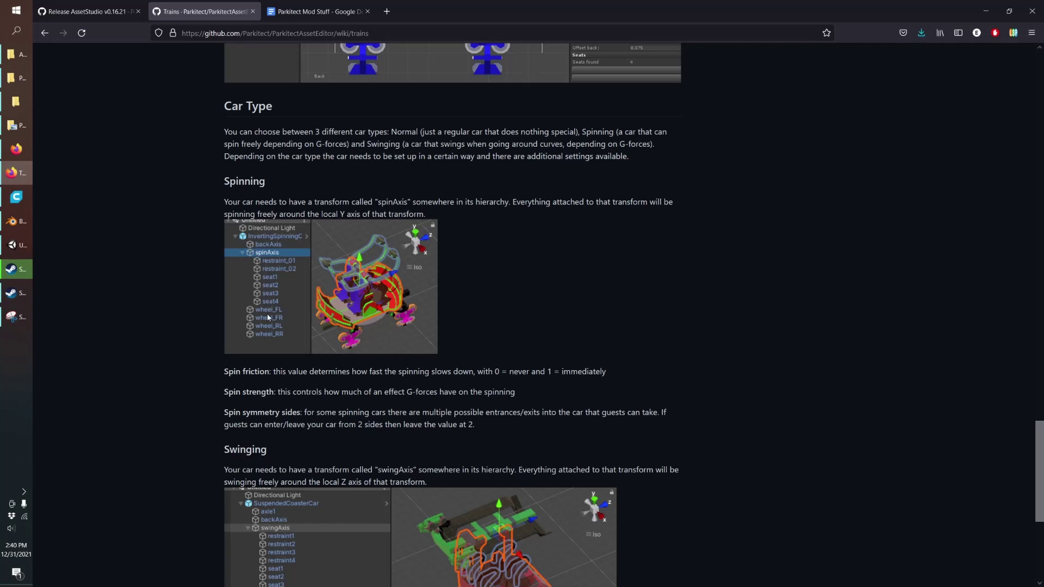
scroll(268, 317, "down", 2)
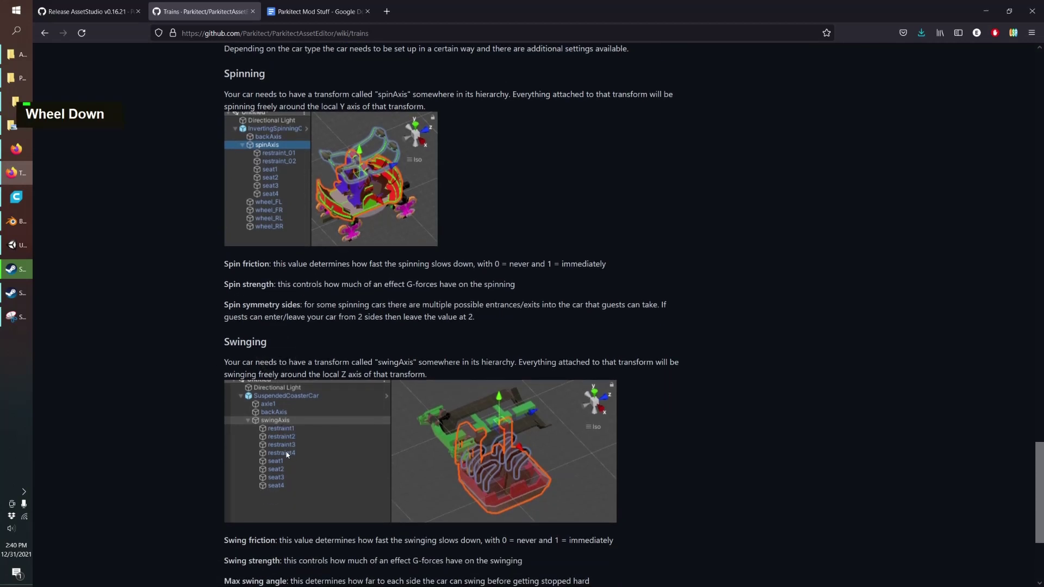
scroll(288, 455, "down", 2)
left_click(988, 12)
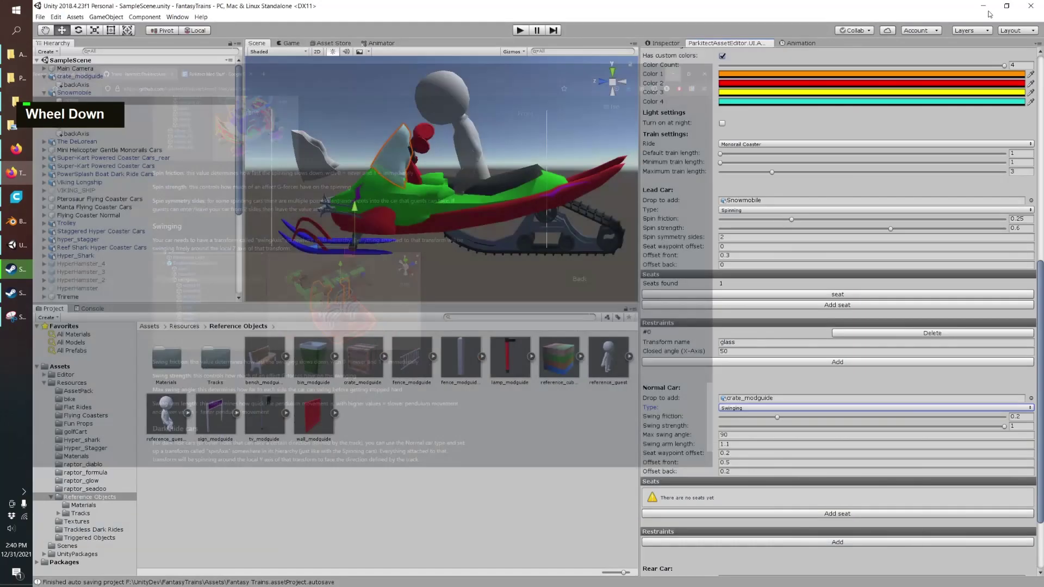